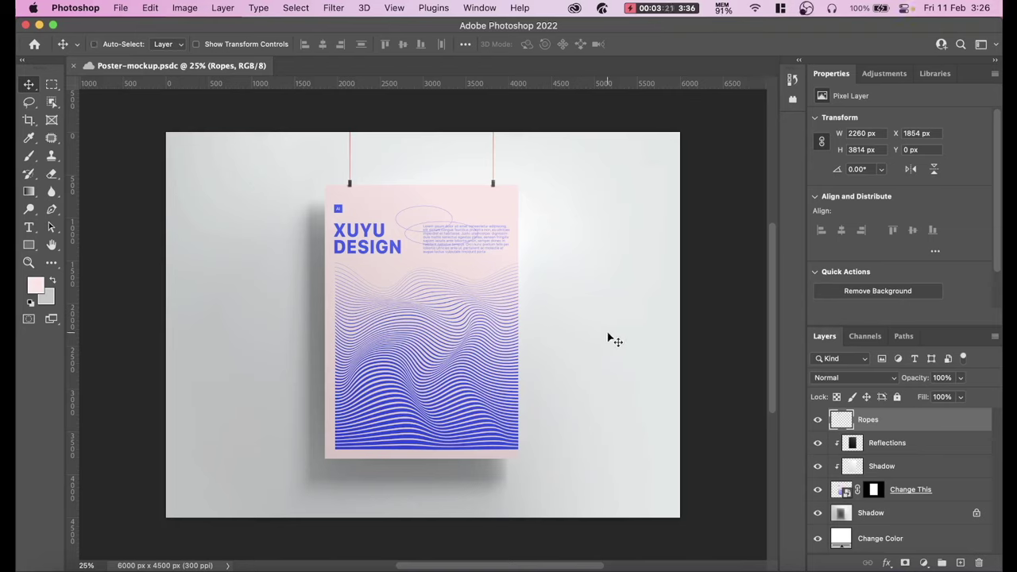
- Zoom and pan over the hanging poster mockup in Photoshop, then close it
{"action": "key", "text": "super+equal"}
{"action": "key", "text": "super+equal"}
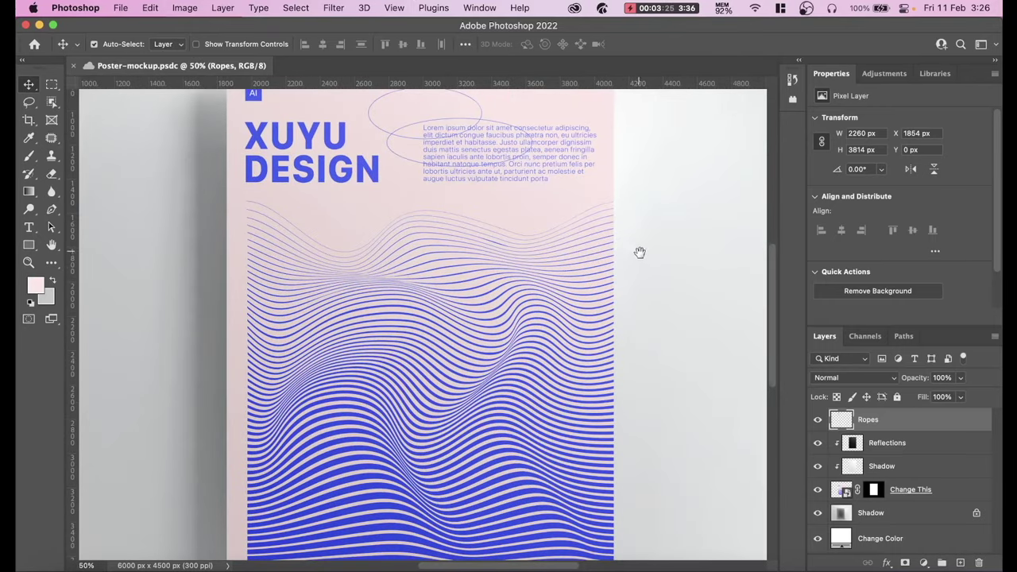
{"action": "mouse_move", "coordinate": [639, 252]}
{"action": "left_mouse_down"}
{"action": "mouse_move", "coordinate": [561, 294]}
{"action": "mouse_move", "coordinate": [547, 363]}
{"action": "left_mouse_up"}
{"action": "left_click_drag", "start_coordinate": [456, 397], "coordinate": [585, 291]}
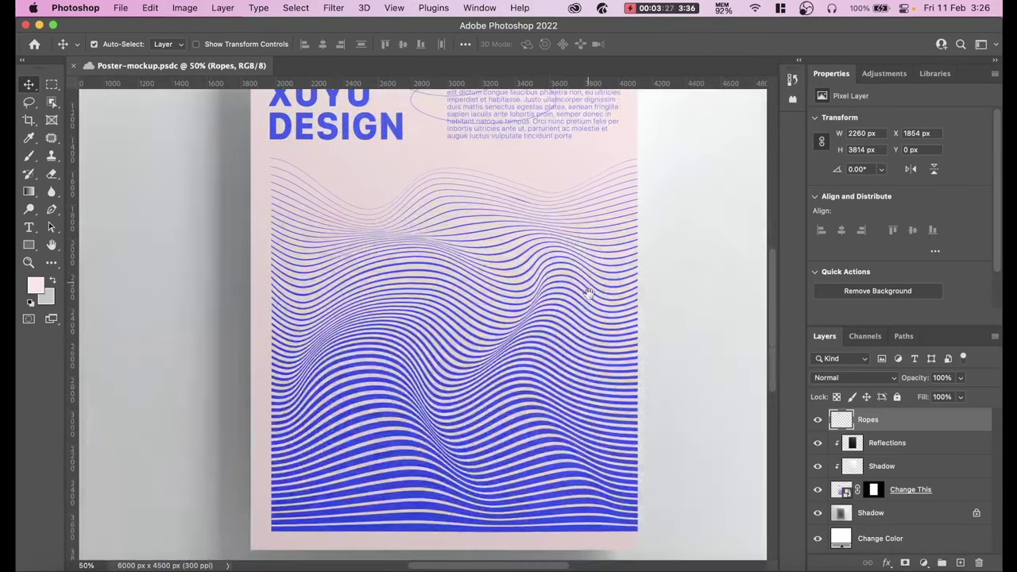
{"action": "key", "text": "super+minus"}
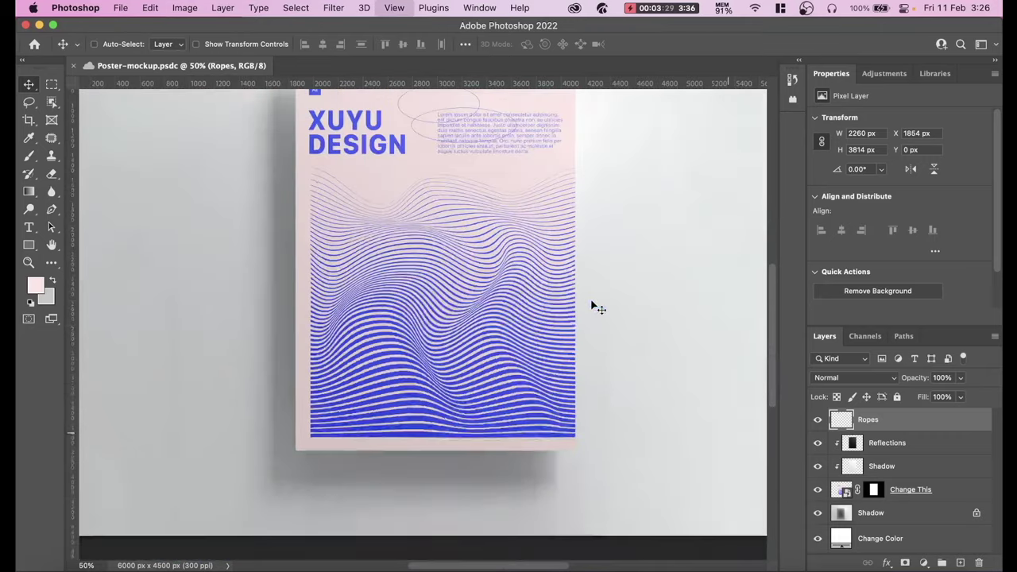
{"action": "key", "text": "super+minus"}
{"action": "mouse_move", "coordinate": [540, 212]}
{"action": "left_mouse_down"}
{"action": "mouse_move", "coordinate": [524, 293]}
{"action": "mouse_move", "coordinate": [541, 253]}
{"action": "left_mouse_up"}
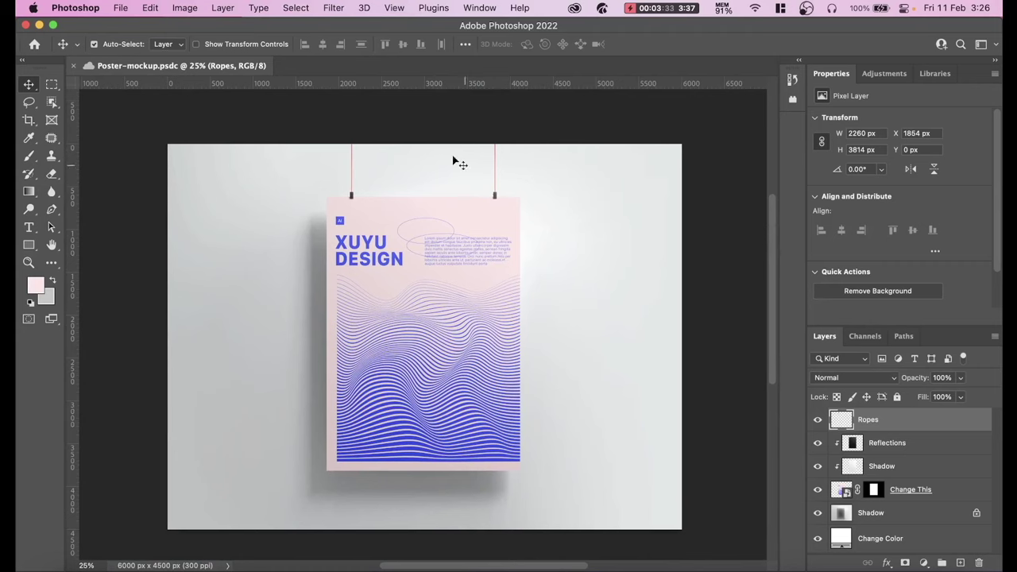
{"action": "left_click", "coordinate": [24, 27]}
- Switch to Illustrator and inspect the XUYU DESIGN title and Lorem ipsum body text
{"action": "left_click", "coordinate": [181, 34]}
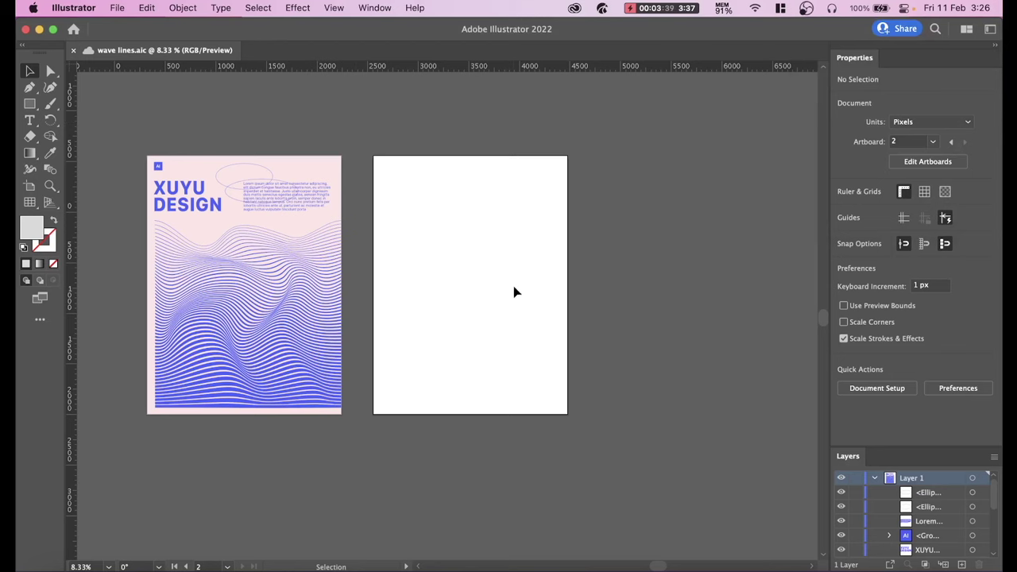
{"action": "left_click_drag", "start_coordinate": [513, 229], "coordinate": [602, 304]}
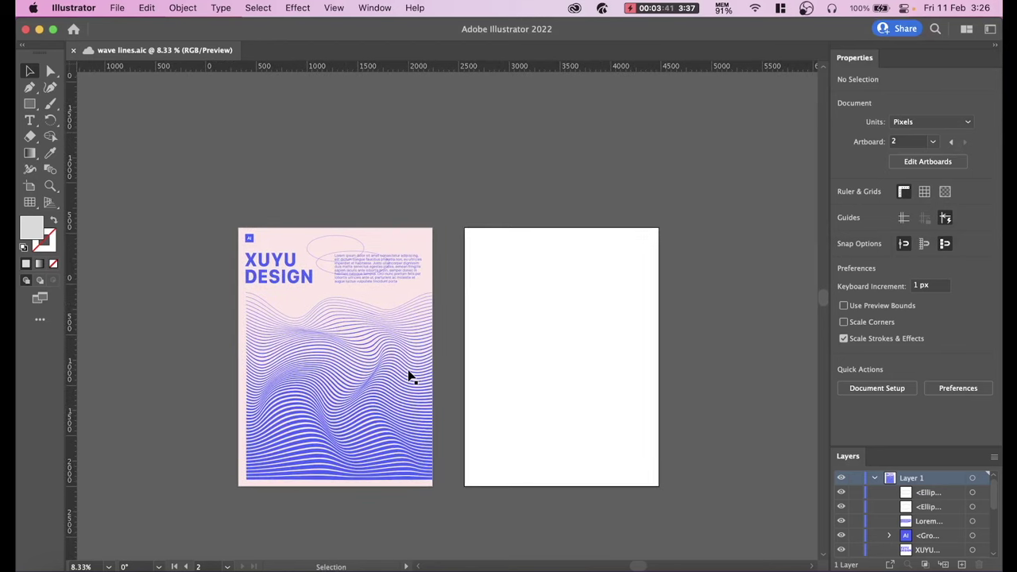
{"action": "left_click", "coordinate": [272, 278]}
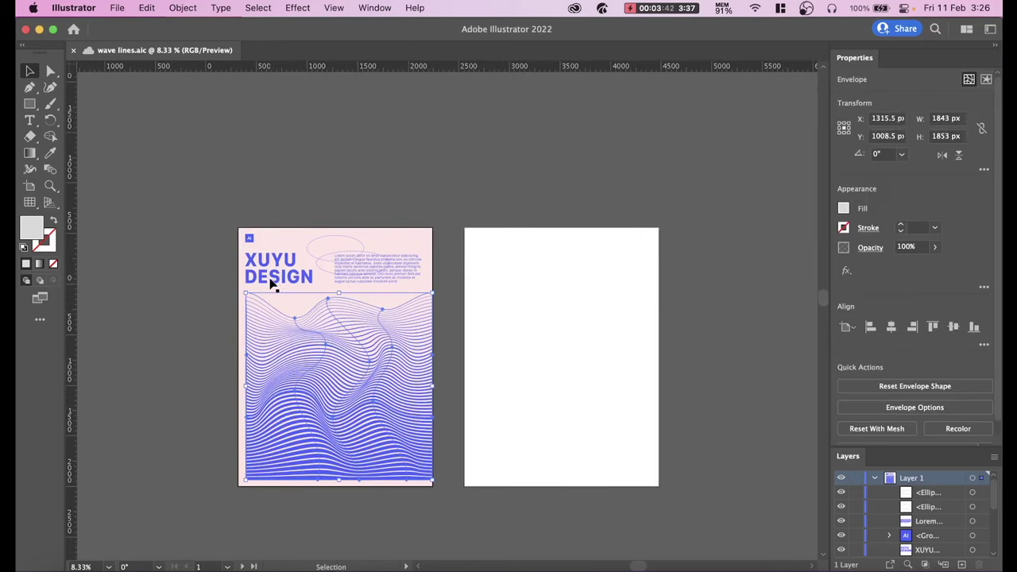
{"action": "left_click", "coordinate": [359, 274]}
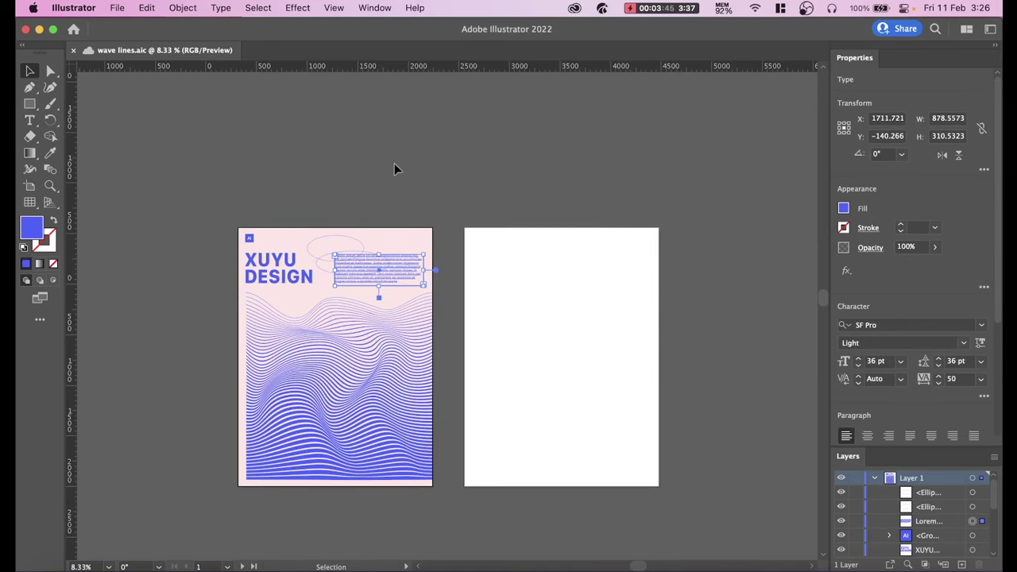
{"action": "left_click", "coordinate": [586, 183]}
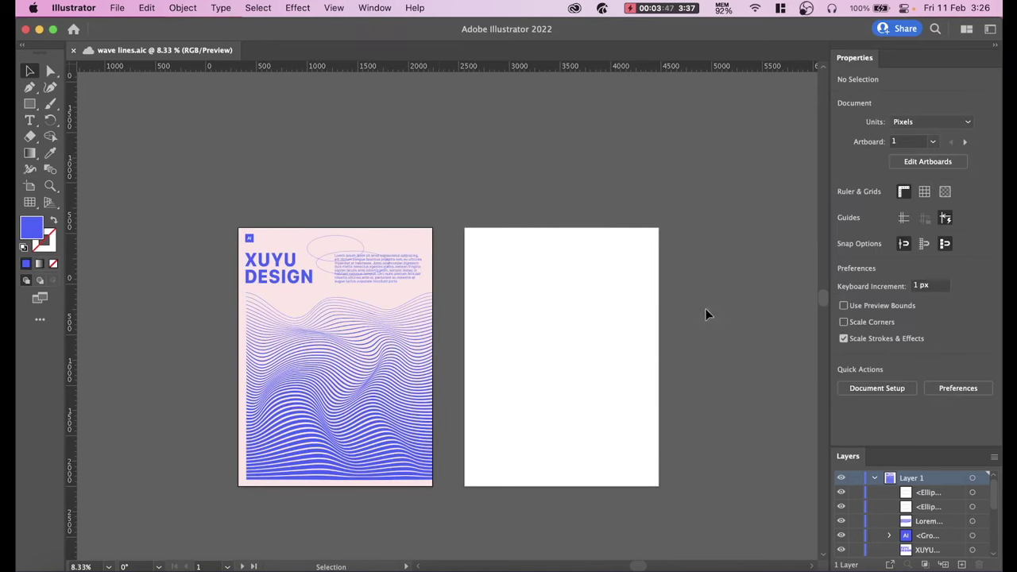
- Zoom to 12.5% on both artboards and choose the Rectangle tool
{"action": "left_click_drag", "start_coordinate": [705, 315], "coordinate": [644, 273]}
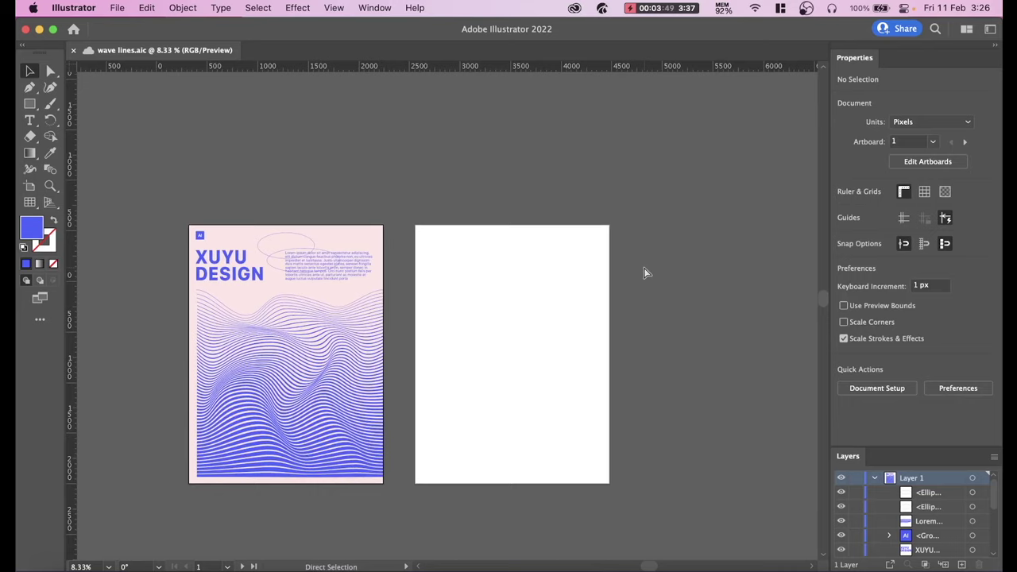
{"action": "key", "text": "super+equal"}
{"action": "mouse_move", "coordinate": [640, 270]}
{"action": "left_mouse_down"}
{"action": "mouse_move", "coordinate": [643, 196]}
{"action": "mouse_move", "coordinate": [612, 220]}
{"action": "mouse_move", "coordinate": [685, 198]}
{"action": "mouse_move", "coordinate": [697, 213]}
{"action": "left_mouse_up"}
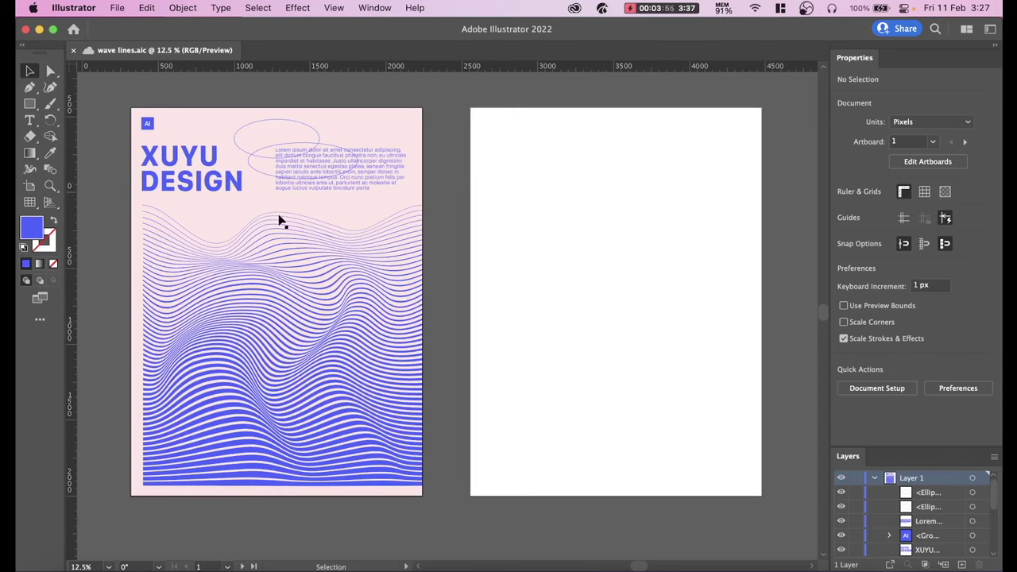
{"action": "left_click", "coordinate": [30, 104]}
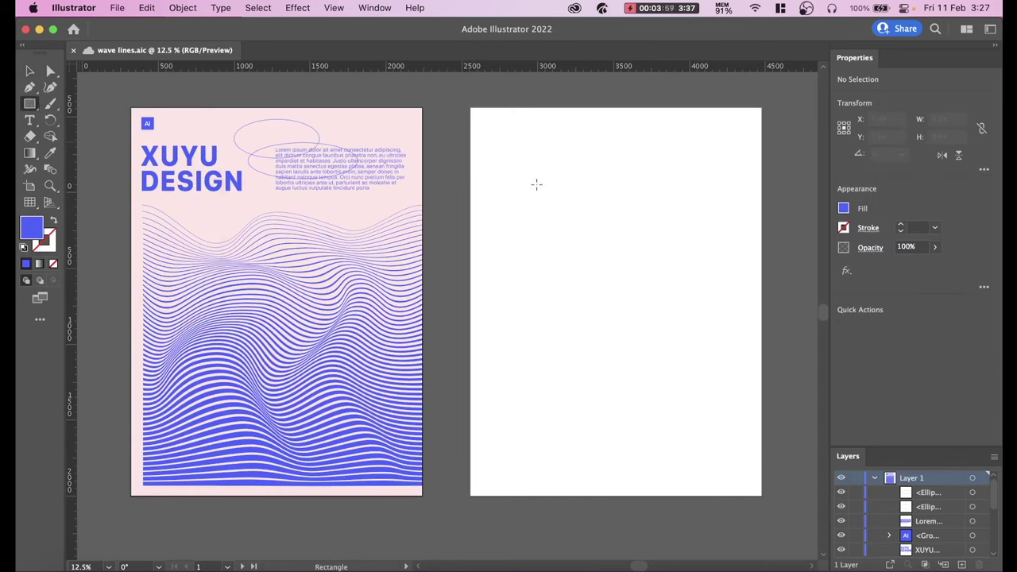
- Draw a thin rectangle across artboard 2 and set its height to 2 px
{"action": "left_click_drag", "start_coordinate": [536, 174], "coordinate": [761, 175]}
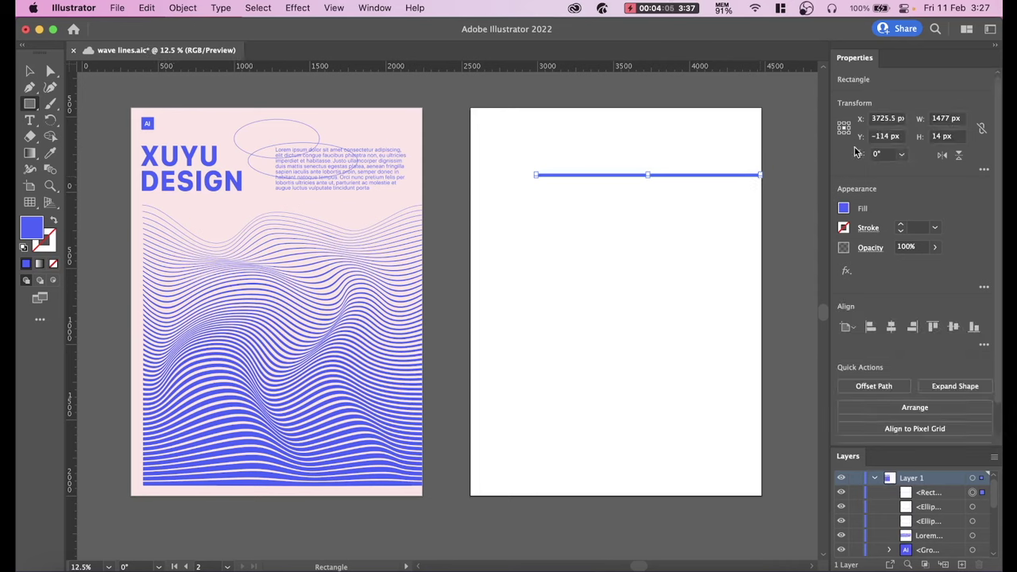
{"action": "left_click_drag", "start_coordinate": [942, 138], "coordinate": [932, 138]}
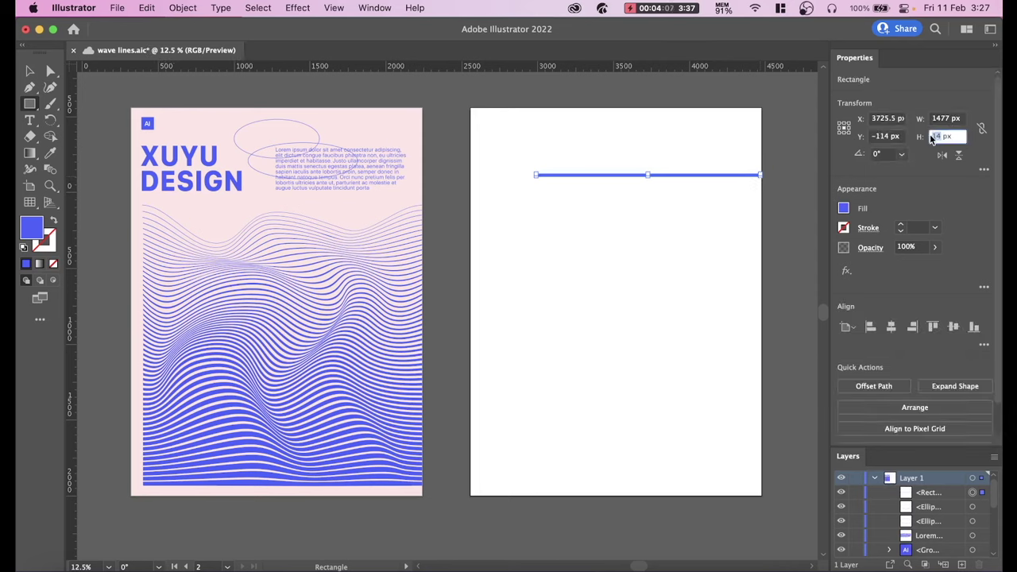
{"action": "type", "text": "2"}
{"action": "key", "text": "Return"}
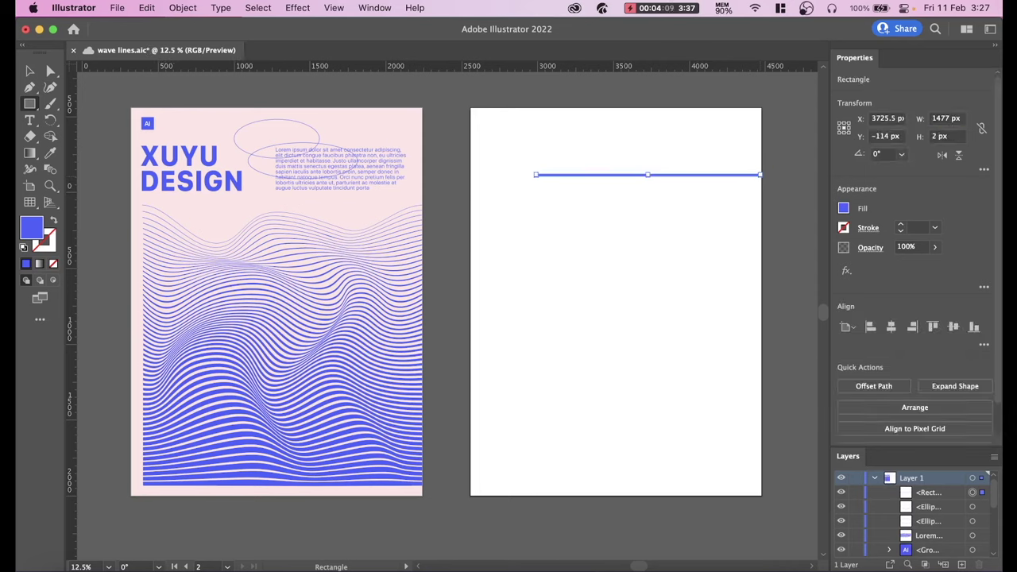
- Position the 2 px line near the top of the second artboard
{"action": "key", "text": "v"}
{"action": "left_click", "coordinate": [641, 237]}
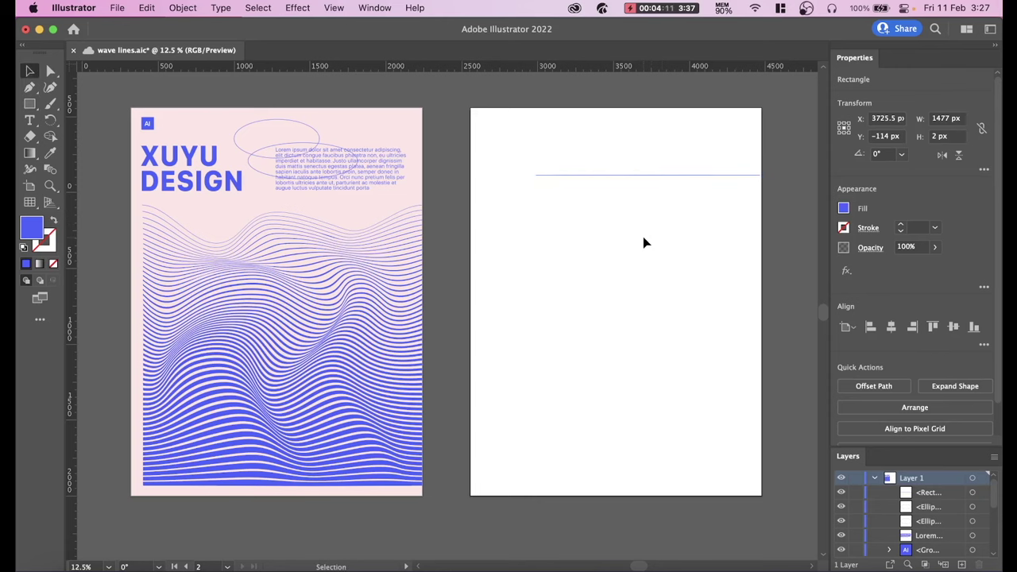
{"action": "left_click_drag", "start_coordinate": [624, 220], "coordinate": [594, 266]}
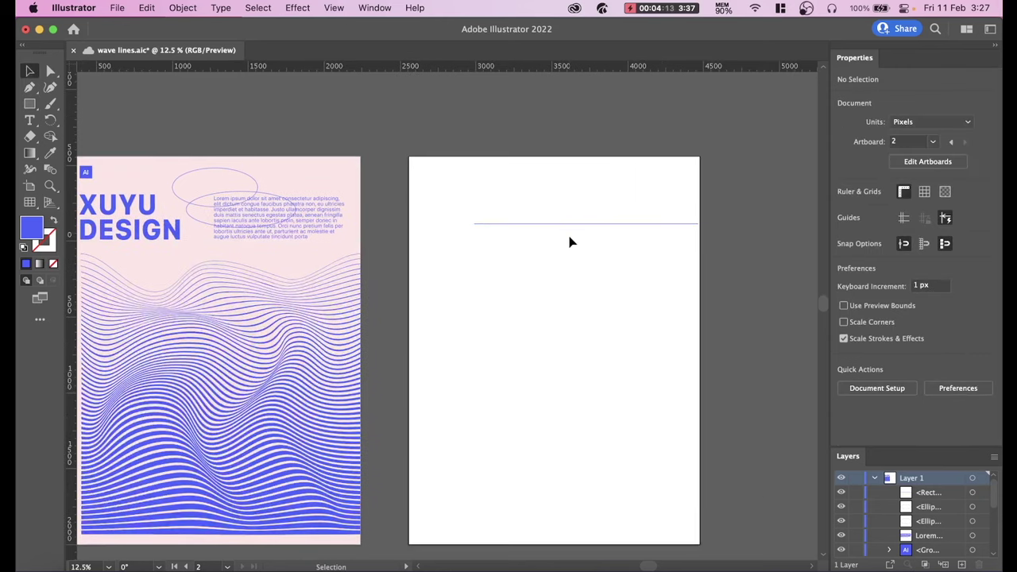
{"action": "left_click_drag", "start_coordinate": [568, 229], "coordinate": [544, 230]}
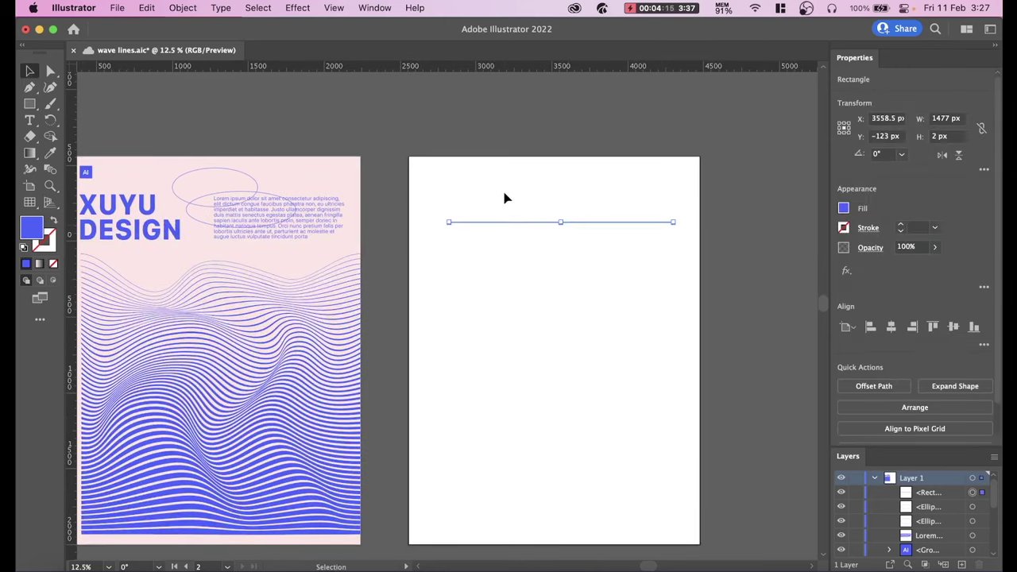
{"action": "left_click_drag", "start_coordinate": [504, 190], "coordinate": [543, 273]}
{"action": "left_click", "coordinate": [538, 230]}
- Duplicate the line downward with an Option-Shift drag
{"action": "left_click_drag", "start_coordinate": [529, 194], "coordinate": [585, 280]}
{"action": "key", "text": "a"}
{"action": "key", "text": "v"}
{"action": "left_click_drag", "start_coordinate": [528, 225], "coordinate": [523, 323]}
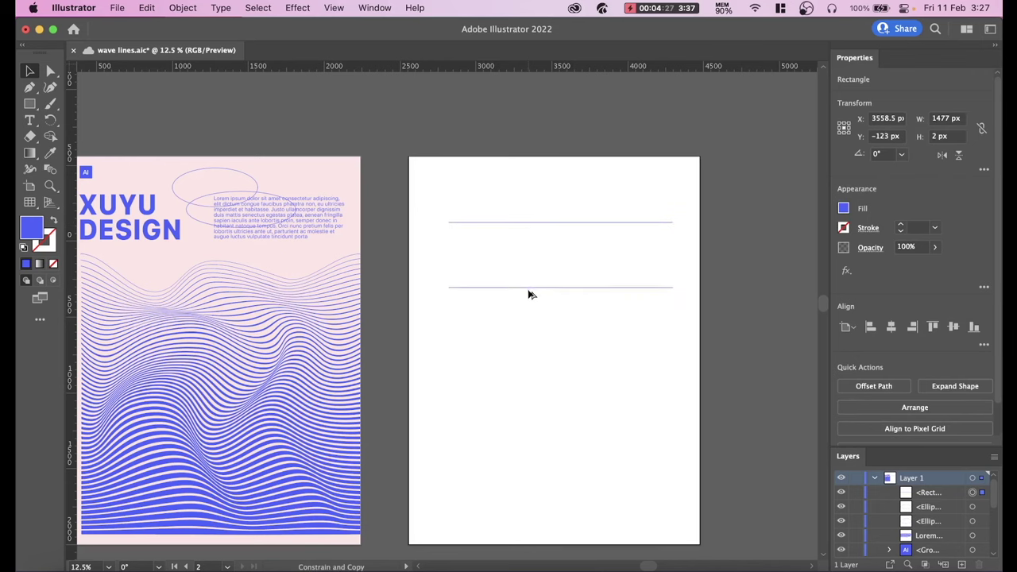
- Make the lower line copy a 30 px tall blue bar
{"action": "left_click", "coordinate": [576, 288]}
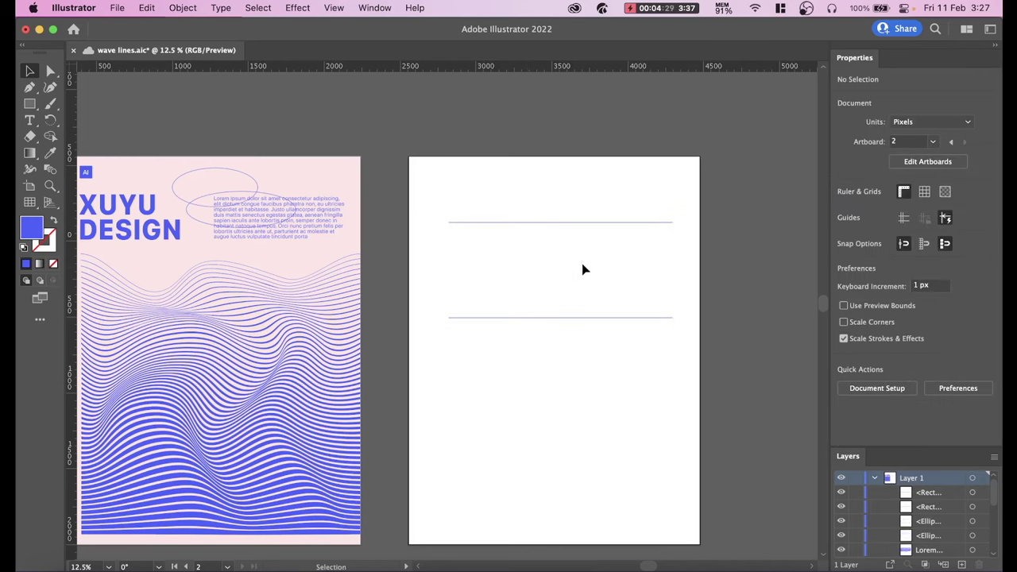
{"action": "left_click", "coordinate": [569, 318]}
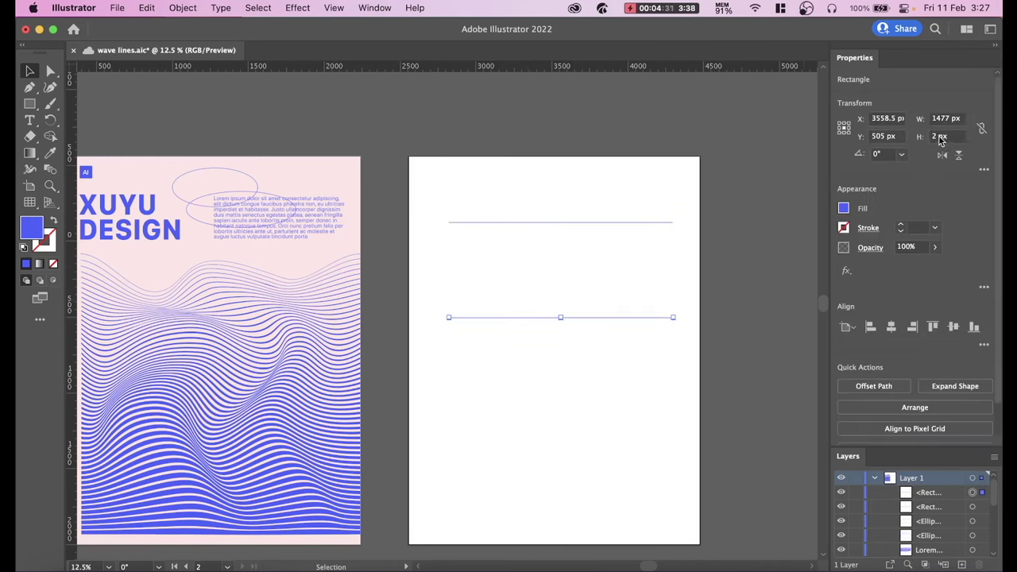
{"action": "left_click", "coordinate": [940, 137]}
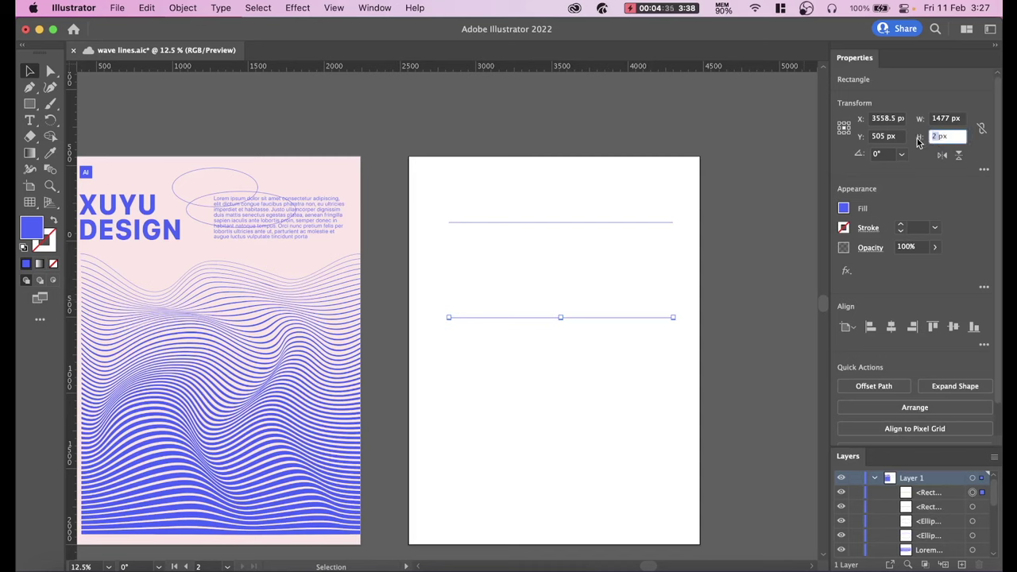
{"action": "type", "text": "2"}
{"action": "key", "text": "Return"}
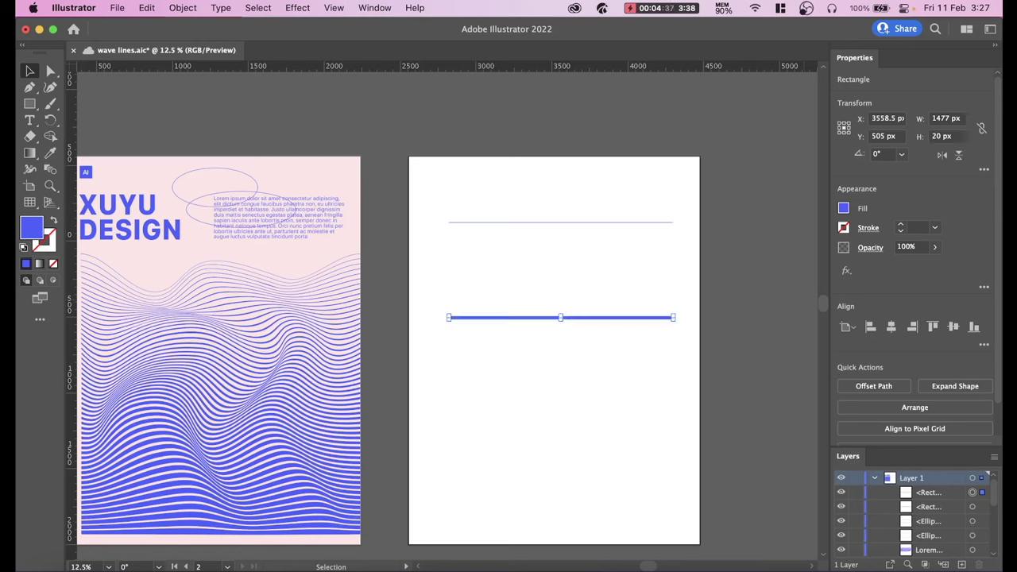
{"action": "left_click", "coordinate": [676, 363]}
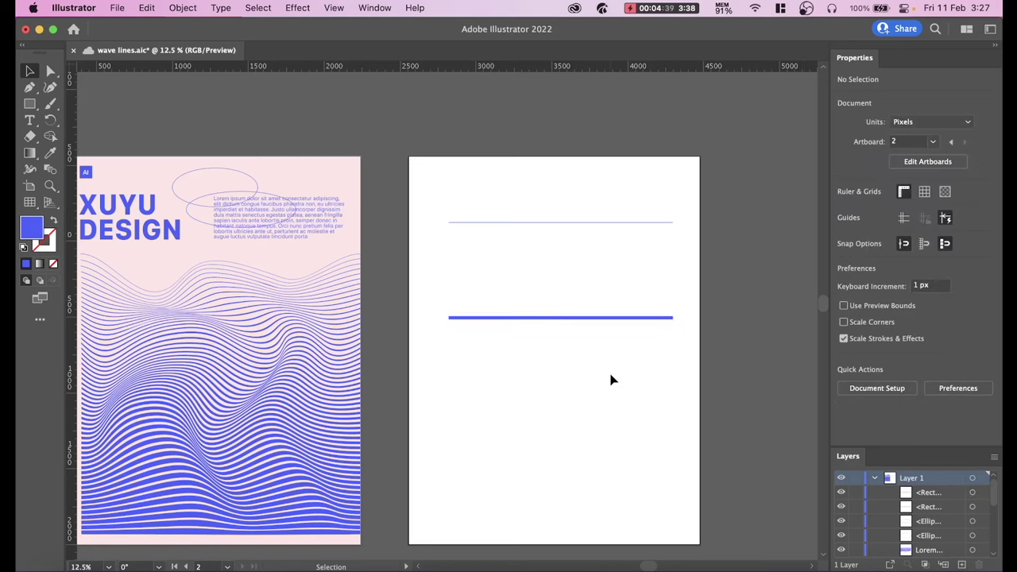
{"action": "left_click_drag", "start_coordinate": [587, 285], "coordinate": [645, 417]}
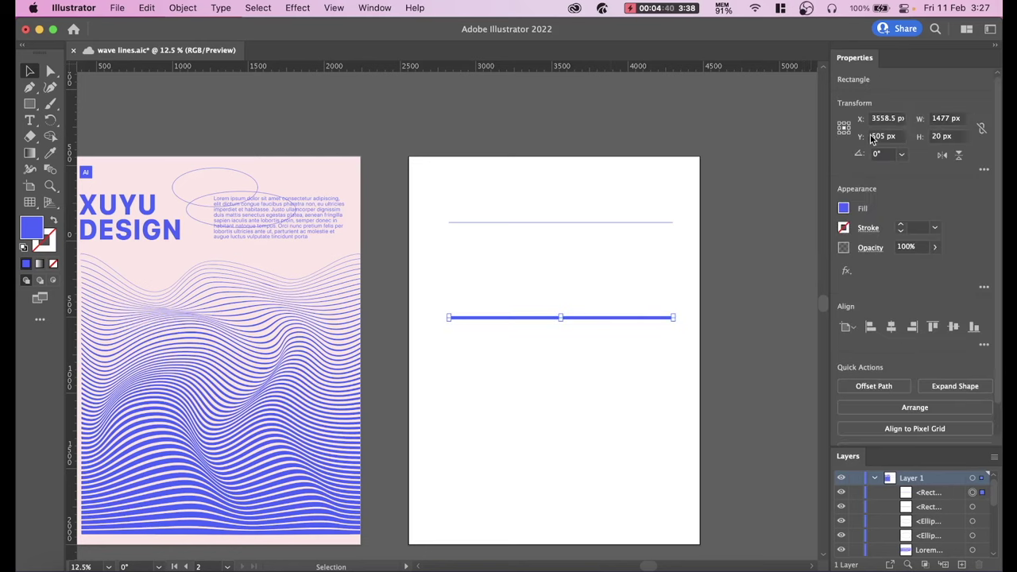
{"action": "left_click", "coordinate": [939, 140]}
{"action": "type", "text": "30"}
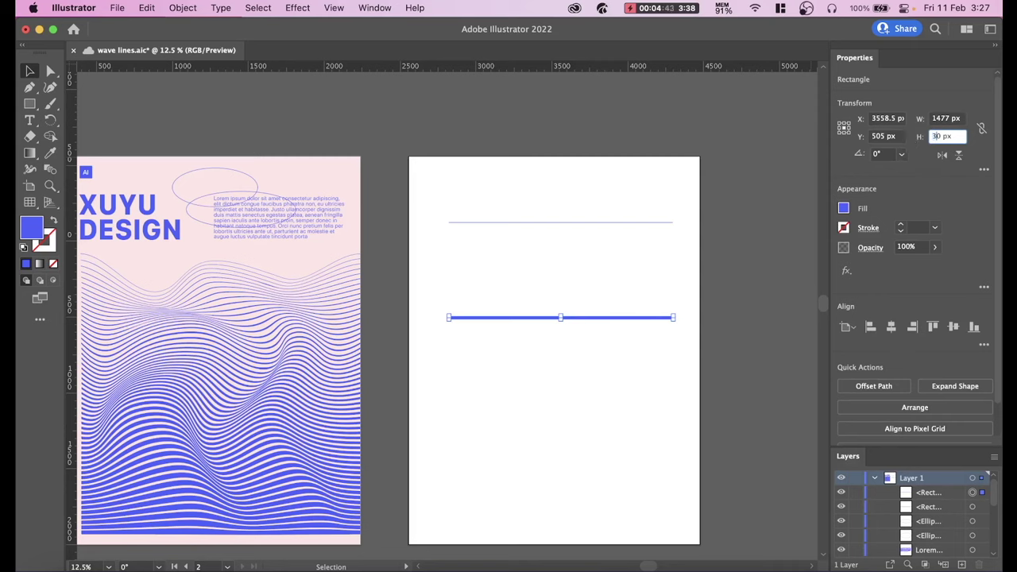
{"action": "key", "text": "Return"}
- Move the bar to the artboard bottom and select it with the top line
{"action": "left_click", "coordinate": [548, 380]}
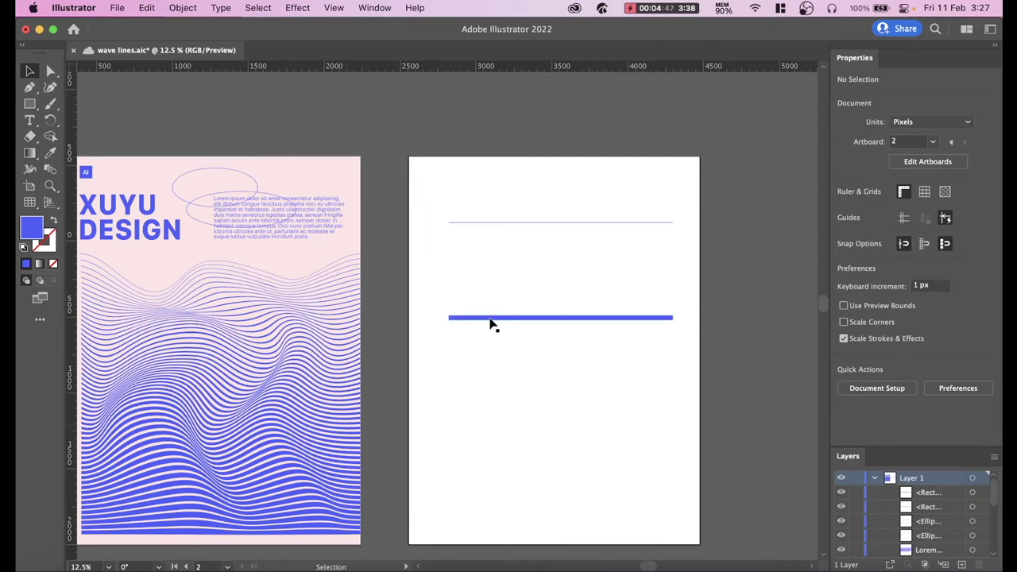
{"action": "mouse_move", "coordinate": [490, 318]}
{"action": "left_mouse_down"}
{"action": "mouse_move", "coordinate": [490, 507]}
{"action": "mouse_move", "coordinate": [479, 525]}
{"action": "left_mouse_up"}
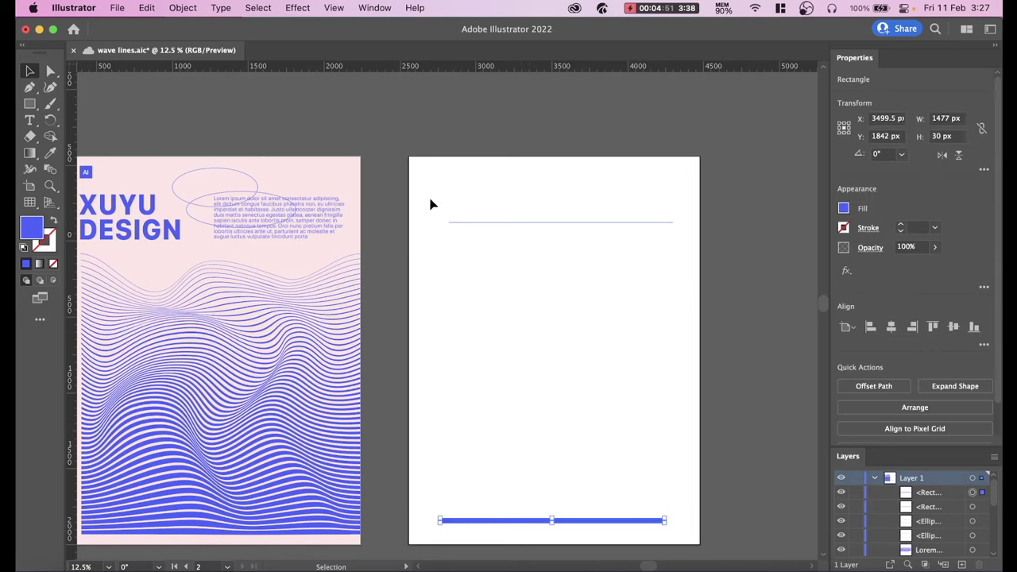
{"action": "left_click_drag", "start_coordinate": [431, 203], "coordinate": [654, 554]}
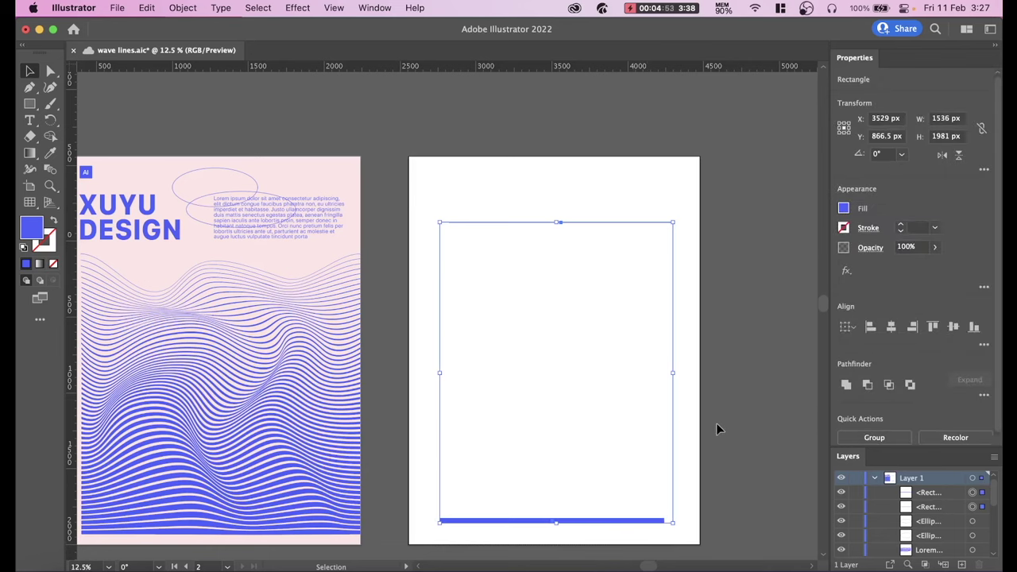
- Left-align the line and bar, and set Blend Options to 50 Specified Steps
{"action": "left_click", "coordinate": [870, 327]}
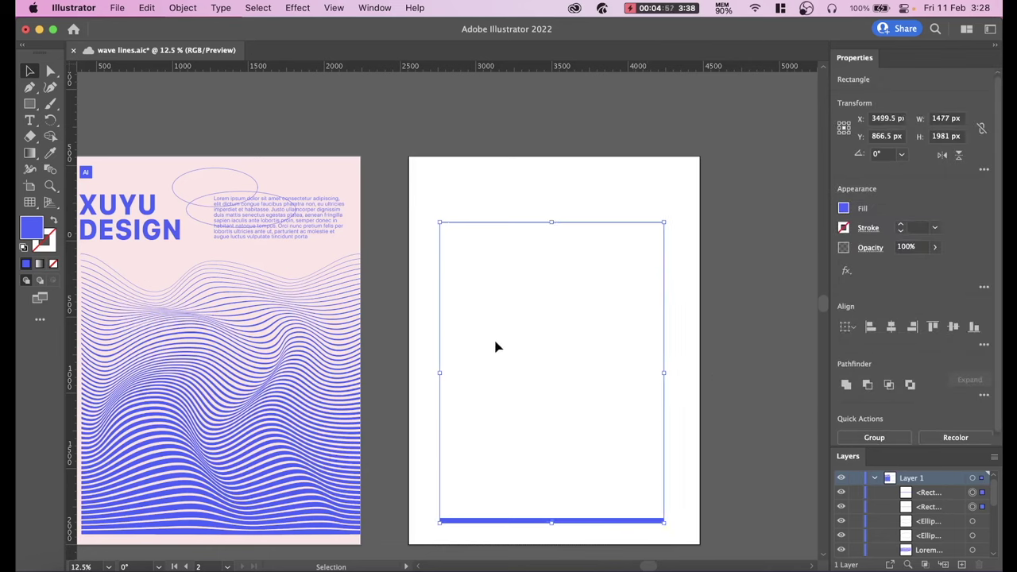
{"action": "left_click", "coordinate": [182, 9]}
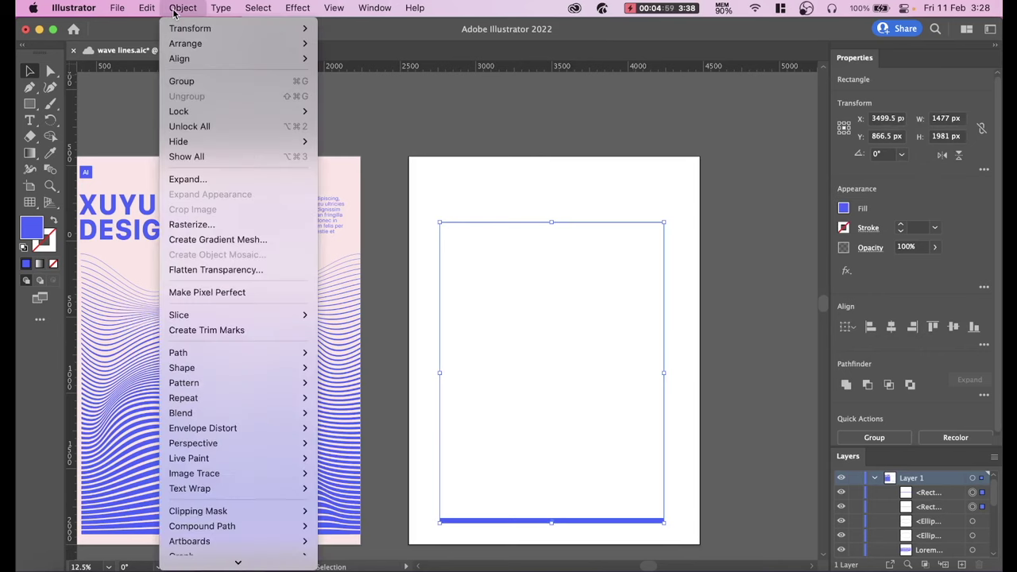
{"action": "left_click", "coordinate": [181, 9]}
{"action": "left_click", "coordinate": [183, 8]}
{"action": "mouse_move", "coordinate": [180, 413]}
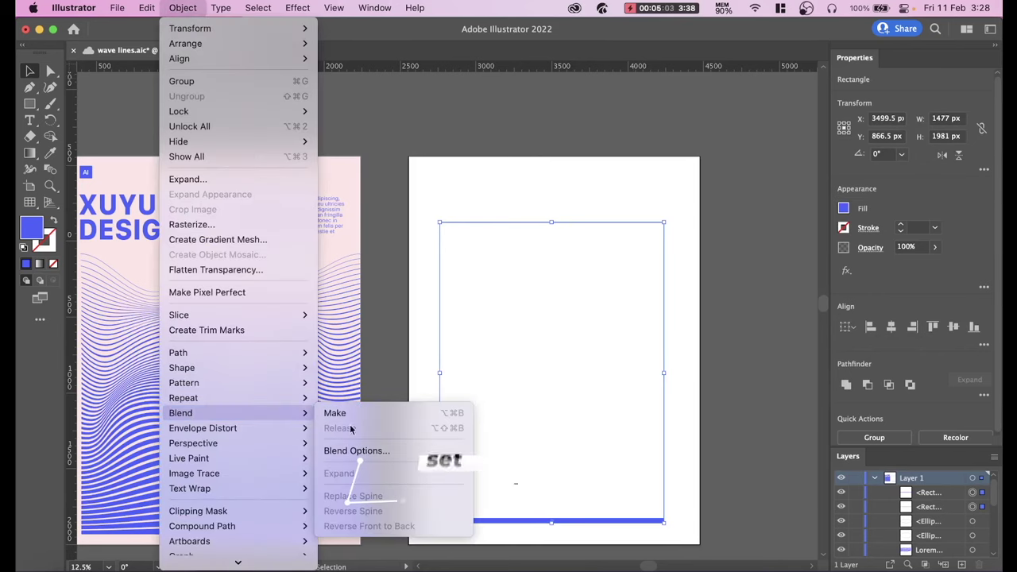
{"action": "left_click", "coordinate": [364, 451]}
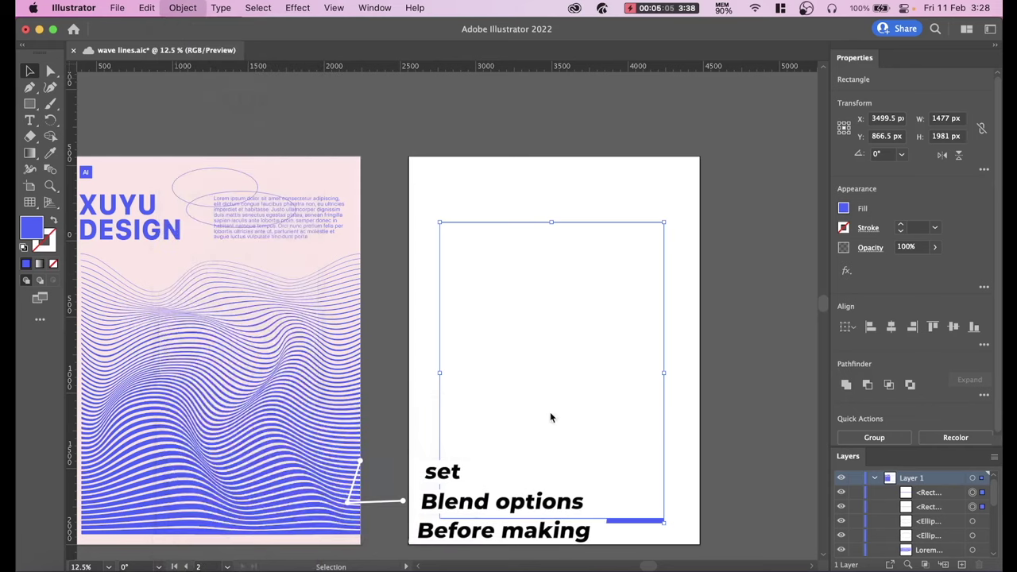
{"action": "left_click", "coordinate": [602, 319]}
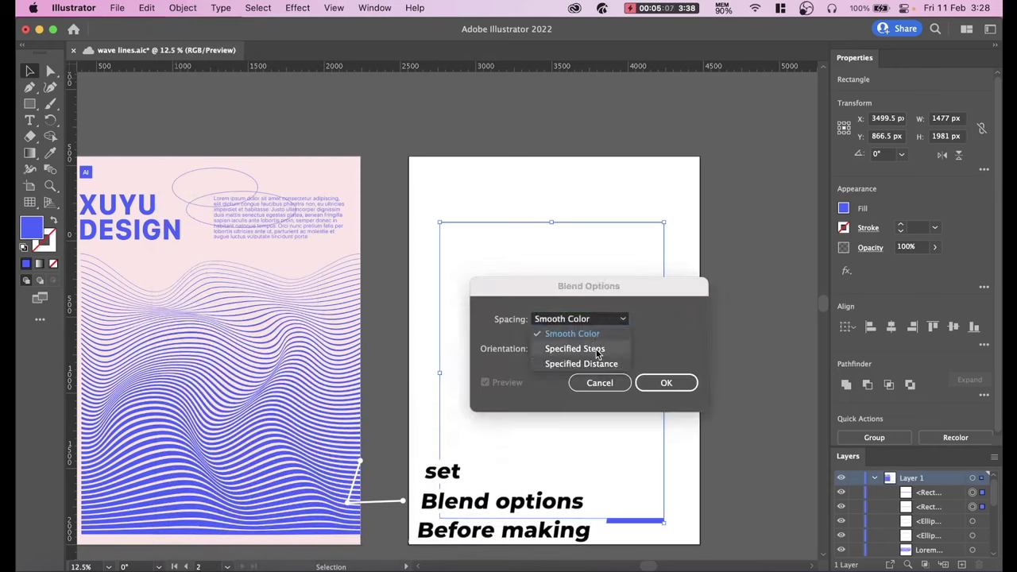
{"action": "left_click", "coordinate": [592, 349]}
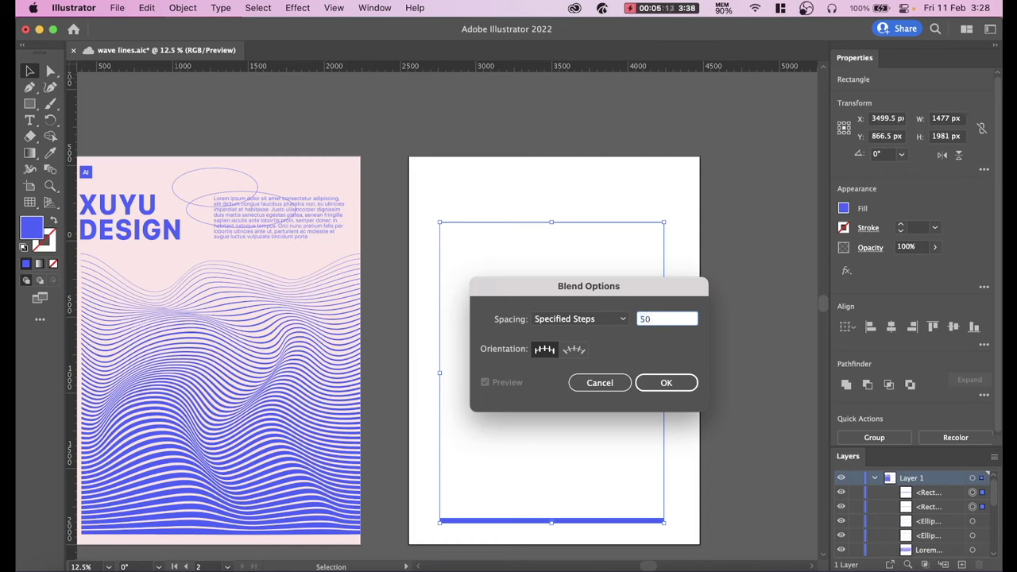
{"action": "left_click", "coordinate": [664, 383]}
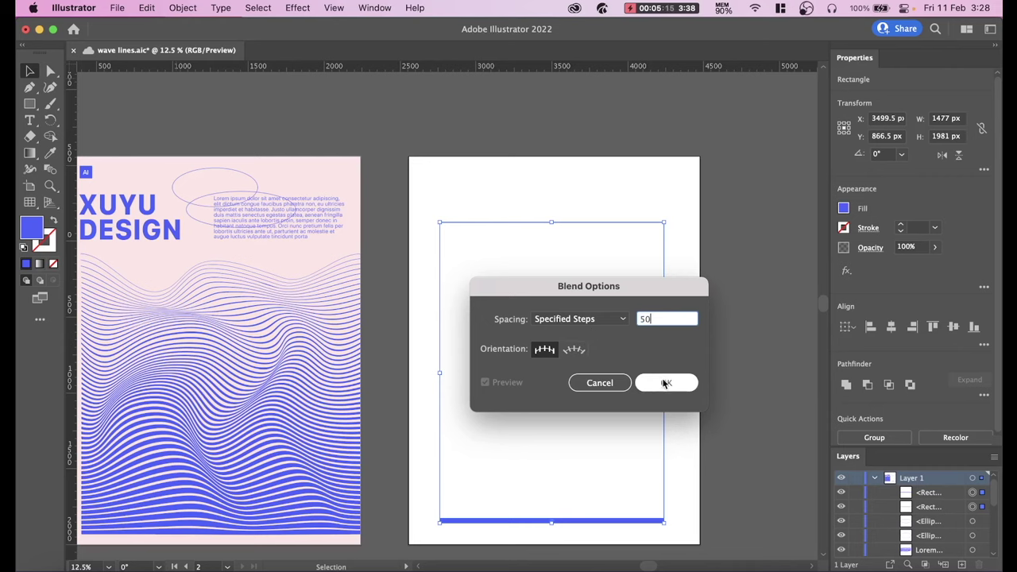
{"action": "left_click", "coordinate": [664, 383]}
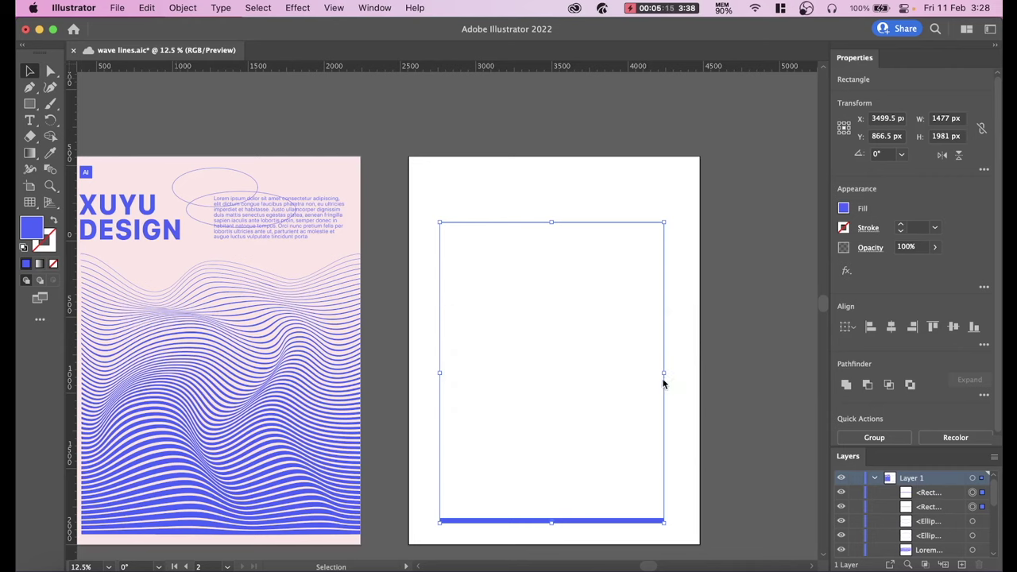
- Blend the thin line and the bar into a stack of stripes
{"action": "left_click", "coordinate": [193, 10]}
{"action": "mouse_move", "coordinate": [180, 413]}
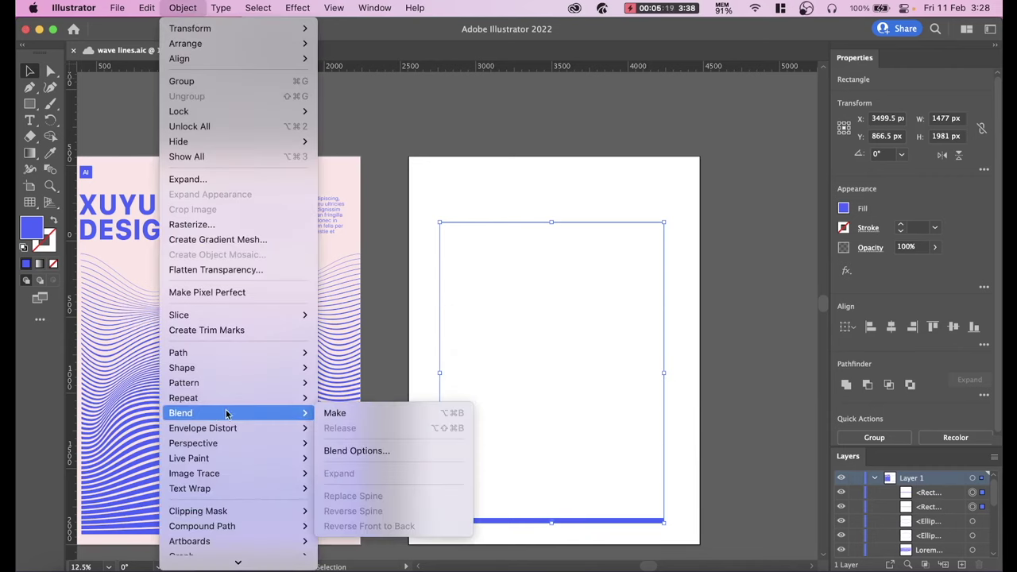
{"action": "left_click", "coordinate": [405, 412]}
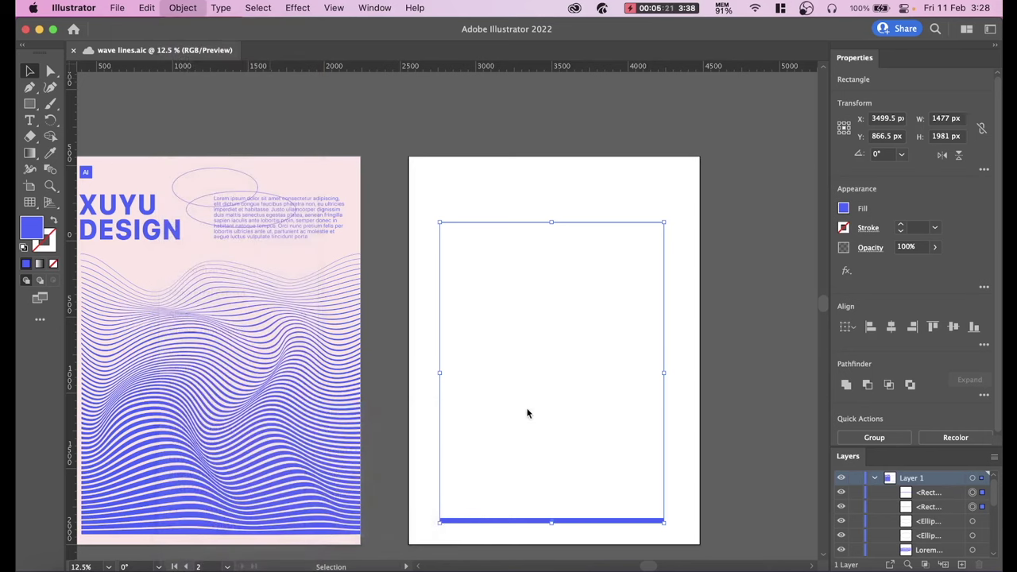
{"action": "left_click", "coordinate": [729, 392]}
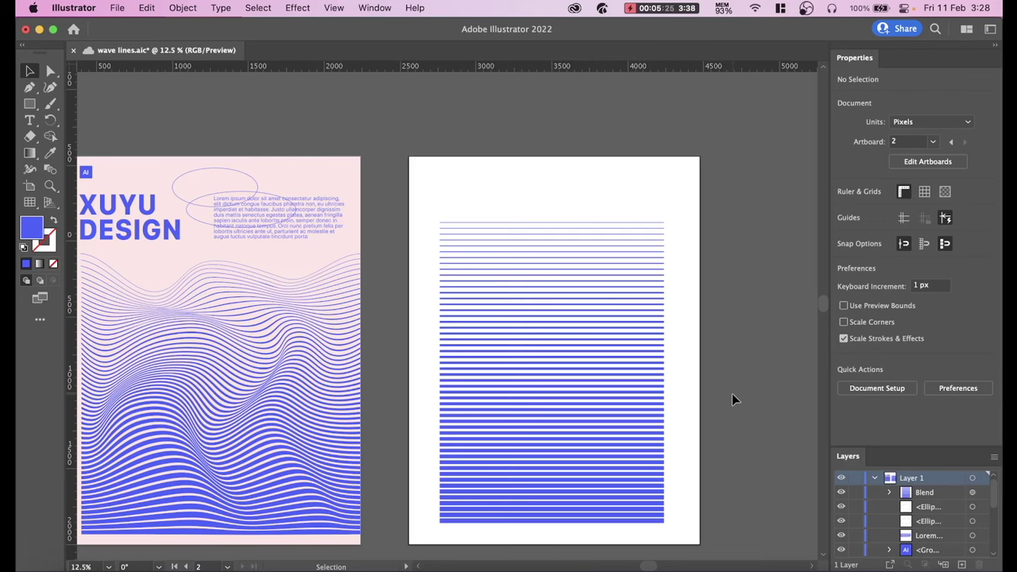
{"action": "left_click", "coordinate": [543, 421]}
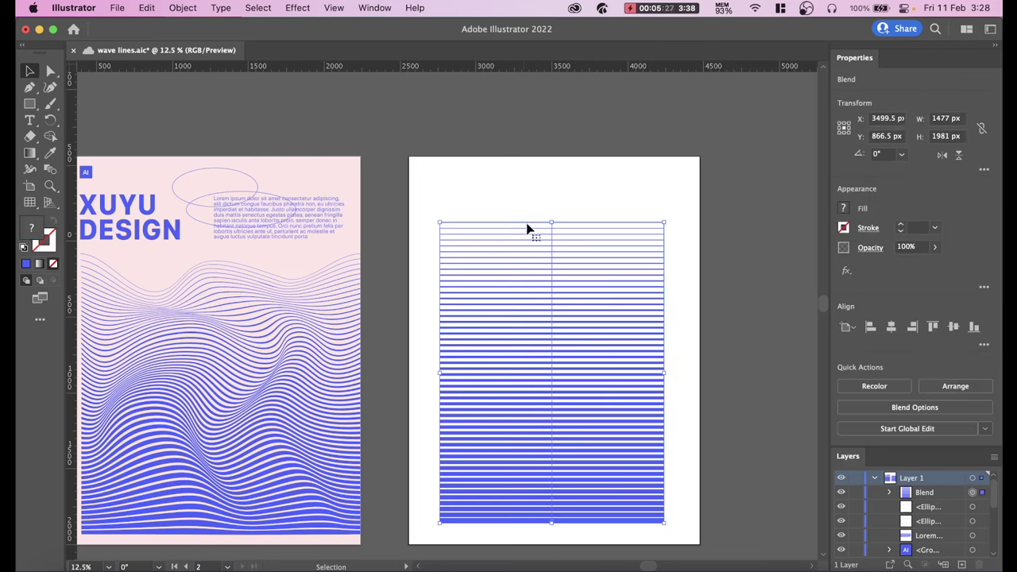
- Stretch the blend's height and width to the second artboard's edges
{"action": "mouse_move", "coordinate": [551, 222]}
{"action": "left_mouse_down"}
{"action": "mouse_move", "coordinate": [549, 194]}
{"action": "mouse_move", "coordinate": [544, 239]}
{"action": "left_mouse_up"}
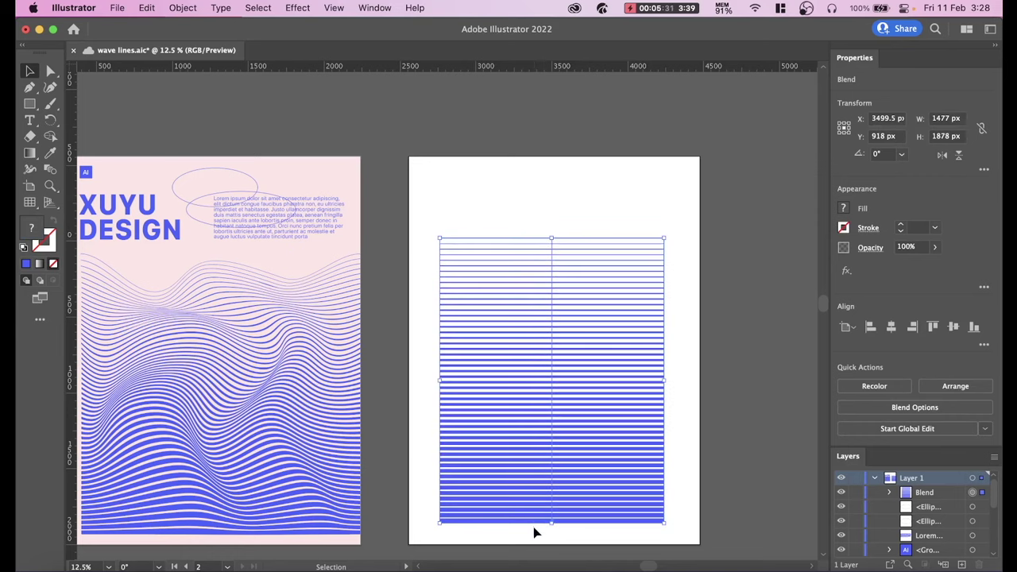
{"action": "left_click_drag", "start_coordinate": [549, 524], "coordinate": [552, 537]}
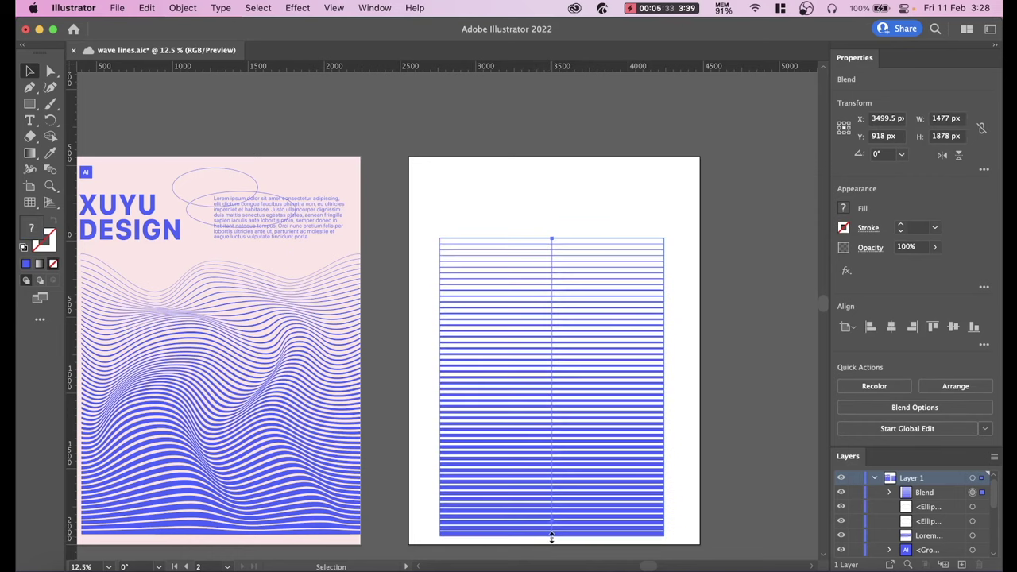
{"action": "left_click_drag", "start_coordinate": [551, 537], "coordinate": [551, 531]}
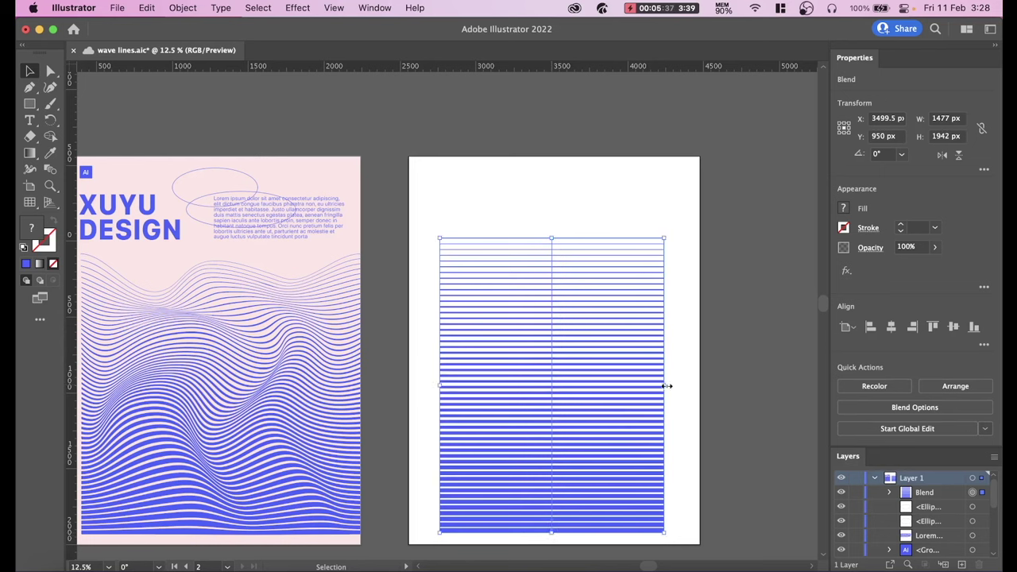
{"action": "left_click_drag", "start_coordinate": [664, 385], "coordinate": [693, 385]}
{"action": "left_click_drag", "start_coordinate": [440, 386], "coordinate": [418, 390]}
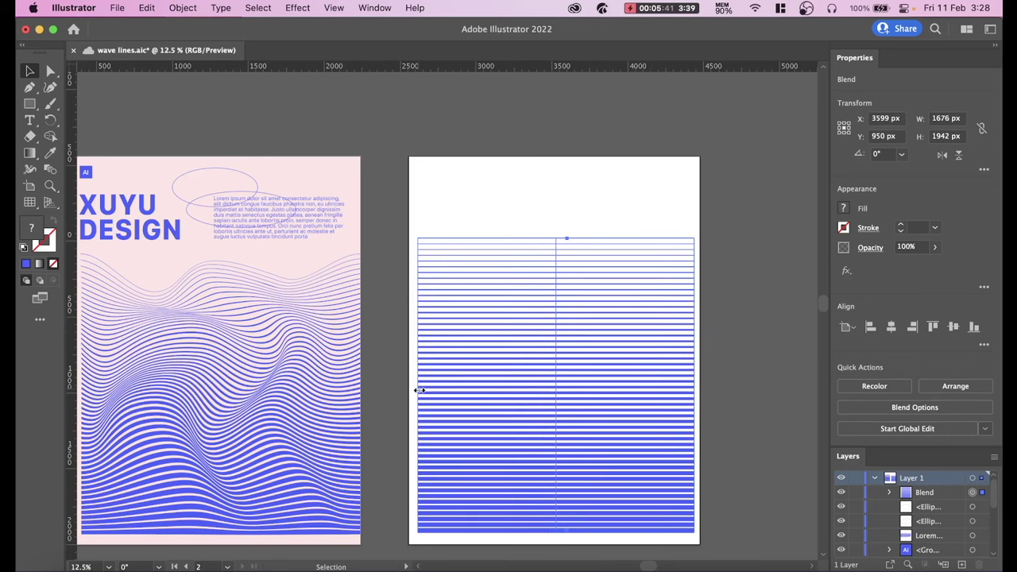
{"action": "left_click_drag", "start_coordinate": [695, 387], "coordinate": [703, 387]}
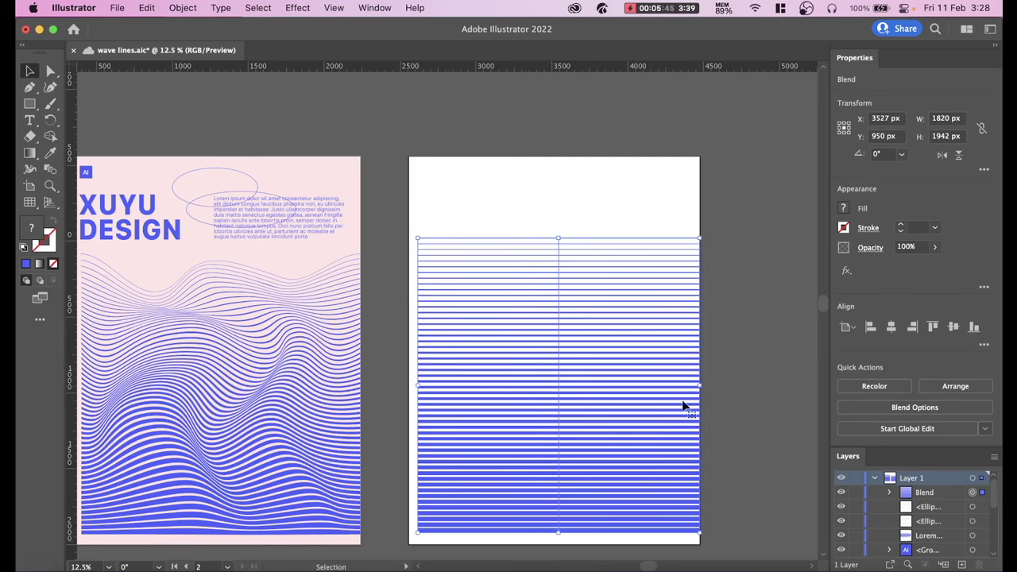
- Nudge the blend slightly lower with Shift+Down and check its placement
{"action": "left_click", "coordinate": [789, 436]}
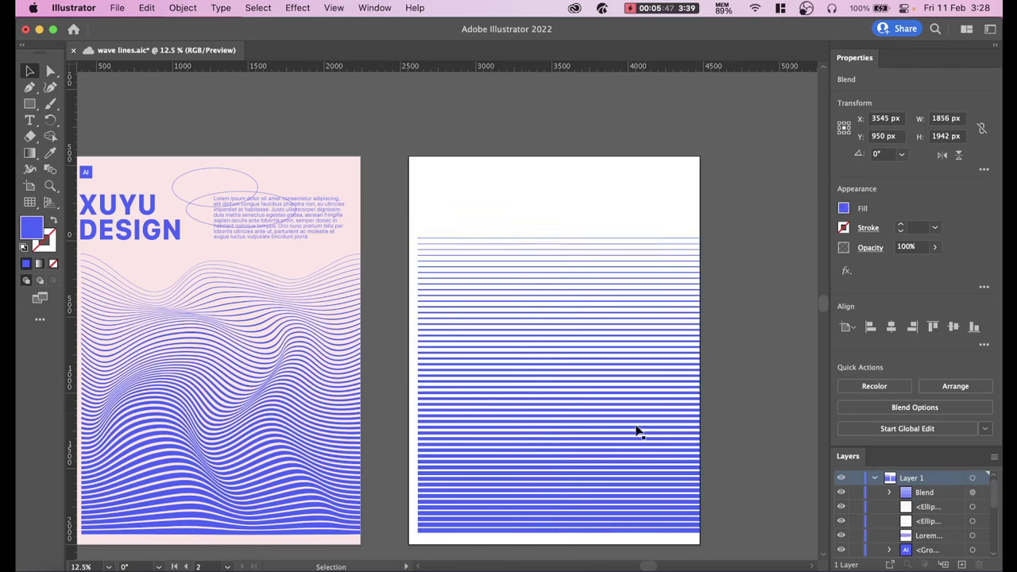
{"action": "left_click", "coordinate": [603, 420]}
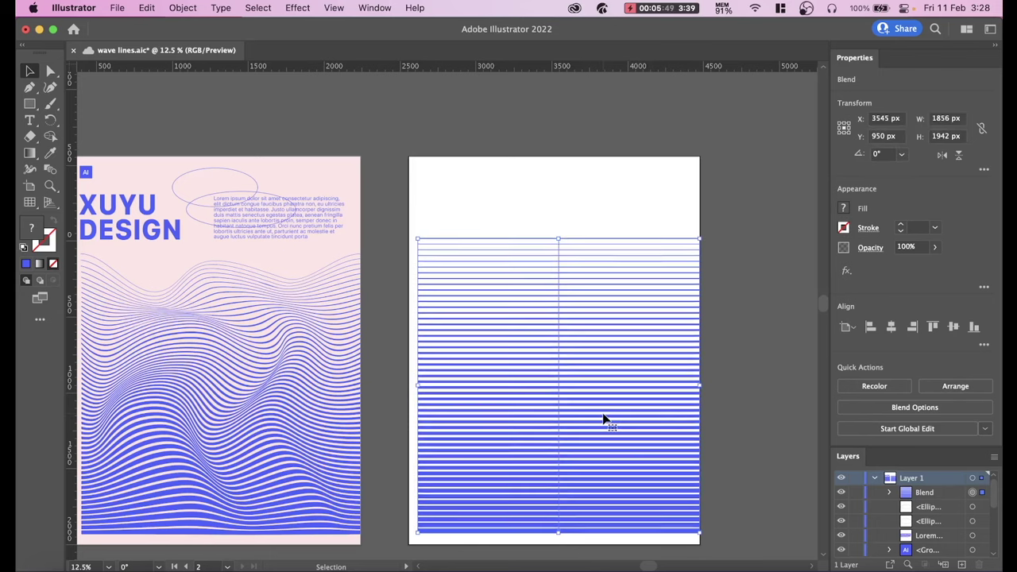
{"action": "key", "text": "shift+Down"}
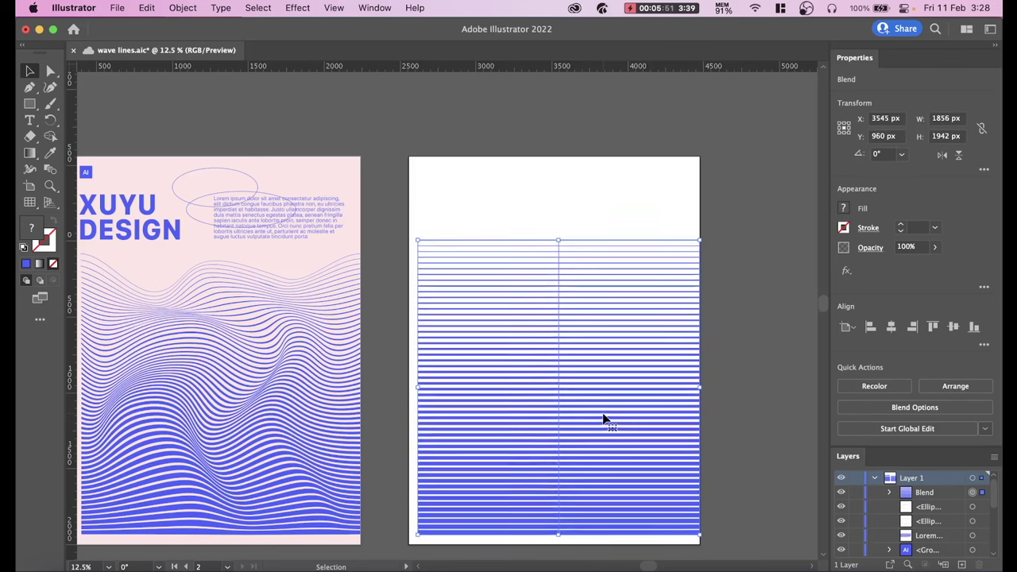
{"action": "key", "text": "shift+Down"}
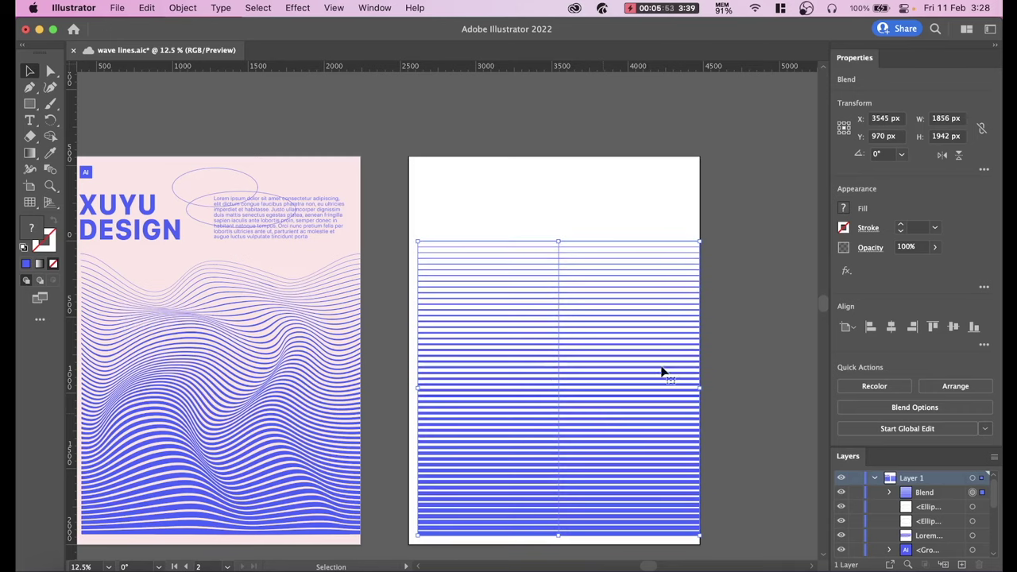
{"action": "left_click", "coordinate": [769, 325]}
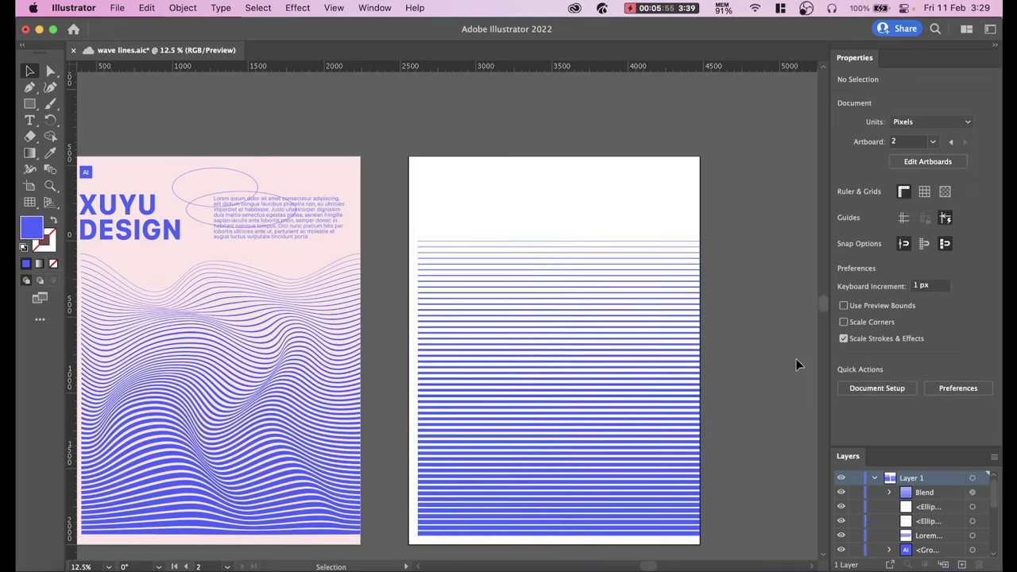
{"action": "left_click", "coordinate": [573, 362]}
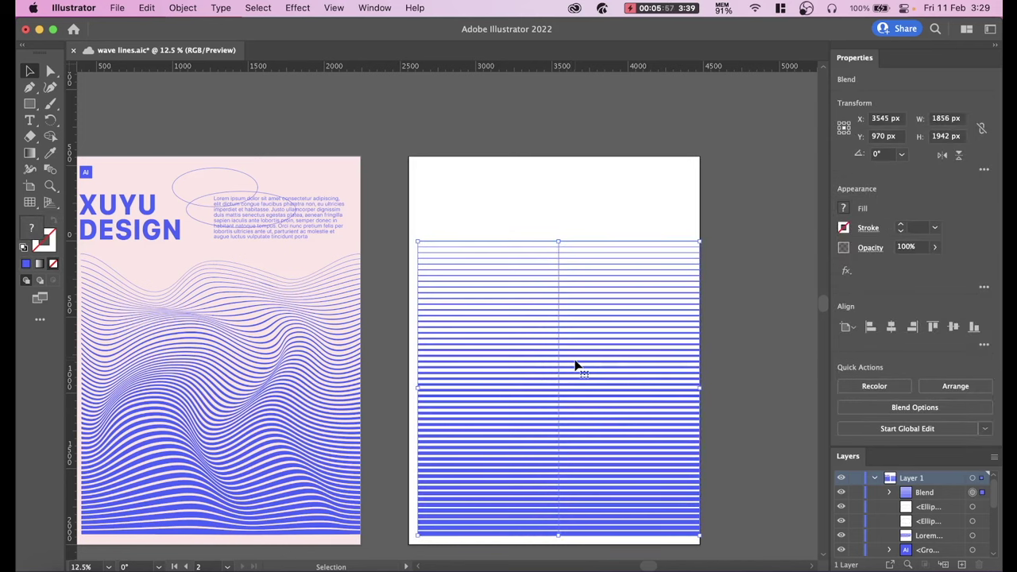
{"action": "left_click", "coordinate": [541, 201]}
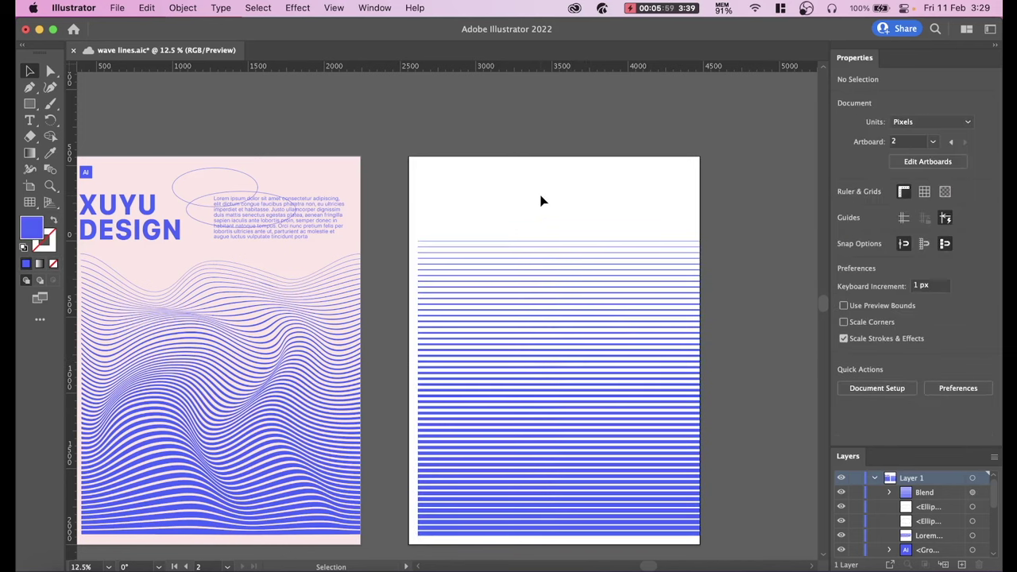
- Create a 1920 × 2560 px rectangle covering artboard 2, beneath the blend
{"action": "left_click", "coordinate": [32, 104]}
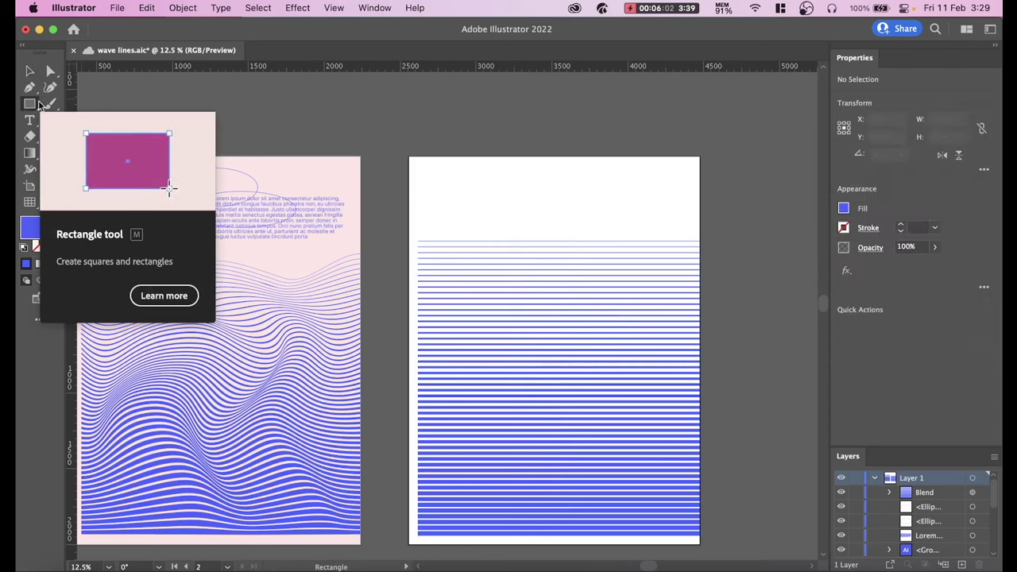
{"action": "left_click", "coordinate": [481, 186]}
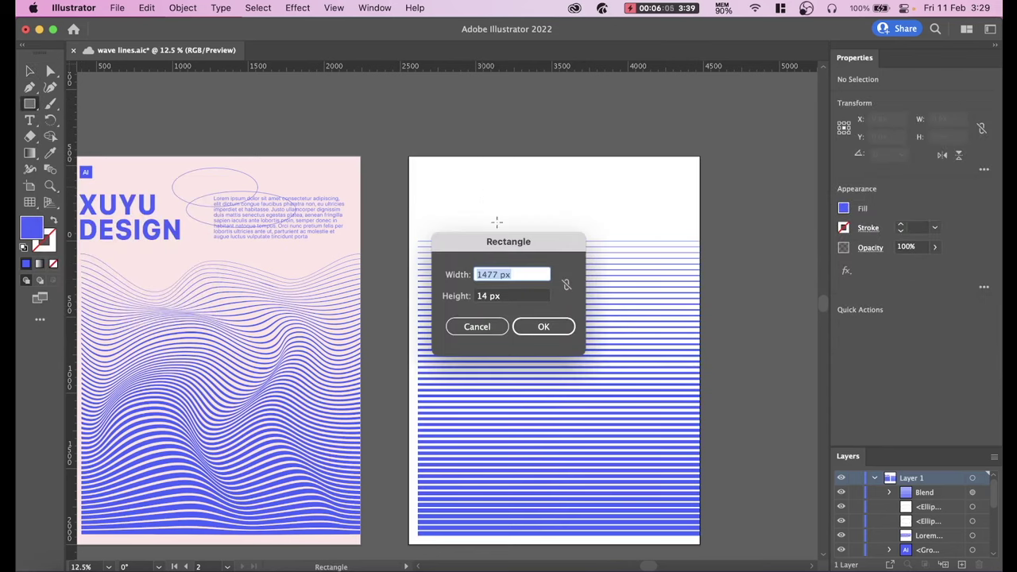
{"action": "type", "text": "1920"}
{"action": "key", "text": "Tab"}
{"action": "type", "text": "2"}
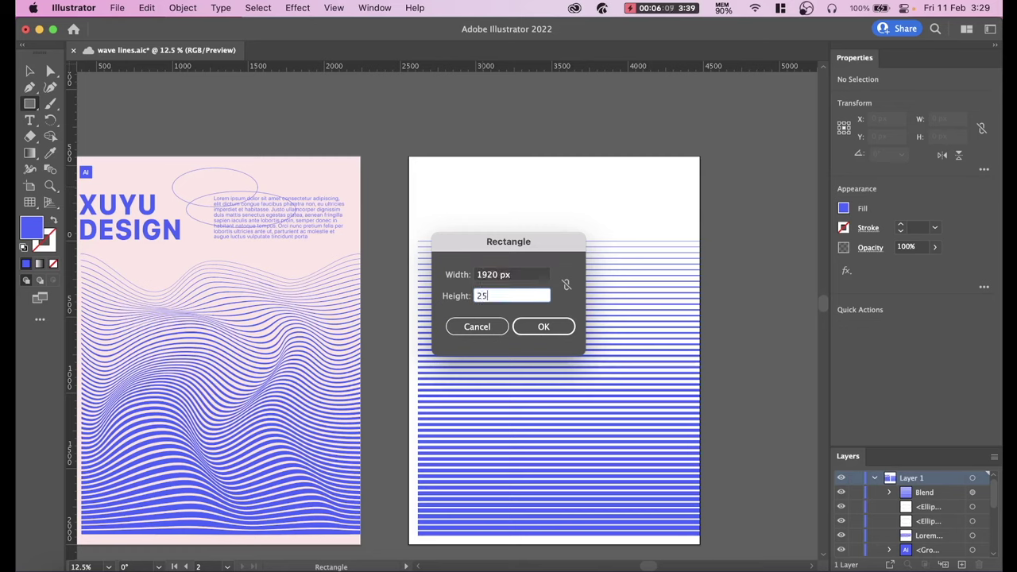
{"action": "key", "text": "Return"}
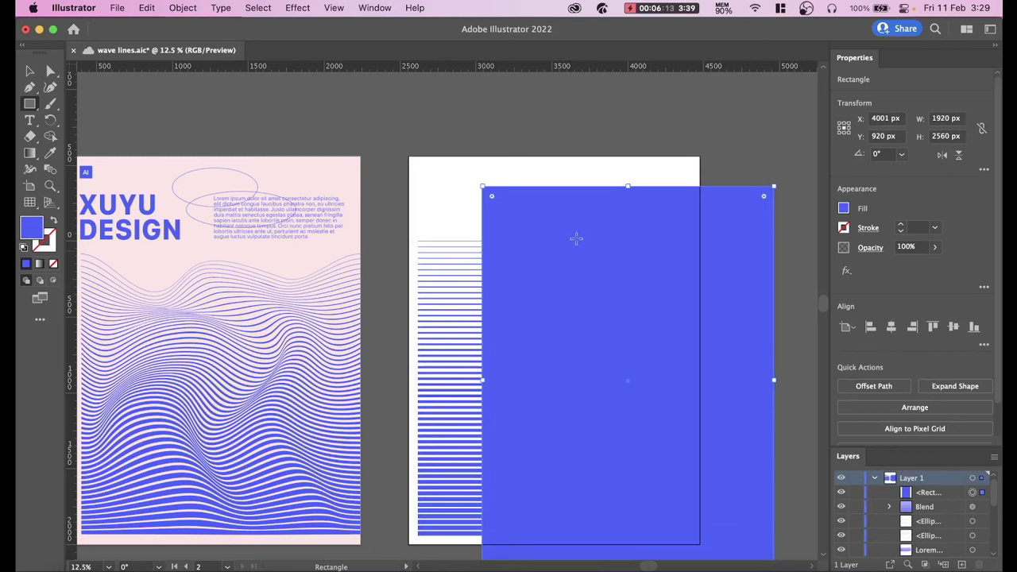
{"action": "key", "text": "v"}
{"action": "left_click_drag", "start_coordinate": [605, 227], "coordinate": [570, 212]}
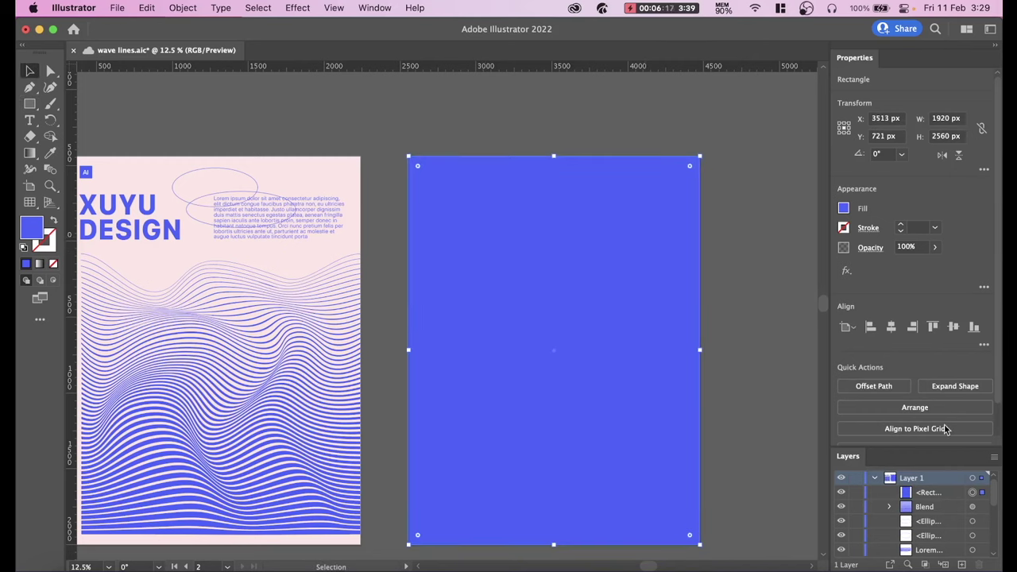
{"action": "left_click_drag", "start_coordinate": [952, 494], "coordinate": [954, 515]}
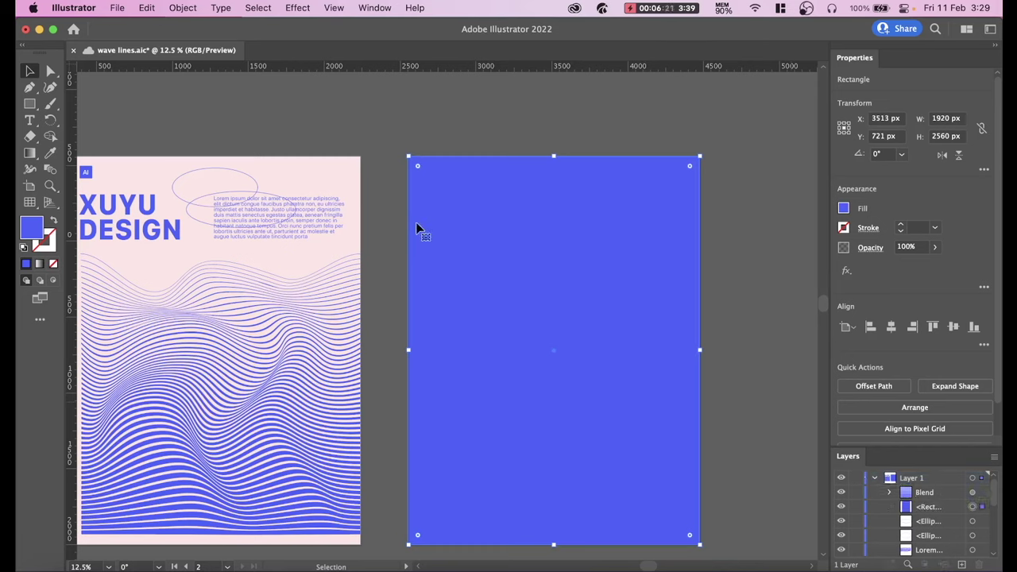
- Fill the rectangle with the first poster's pink via Eyedropper and lock it
{"action": "key", "text": "i"}
{"action": "left_click", "coordinate": [350, 165]}
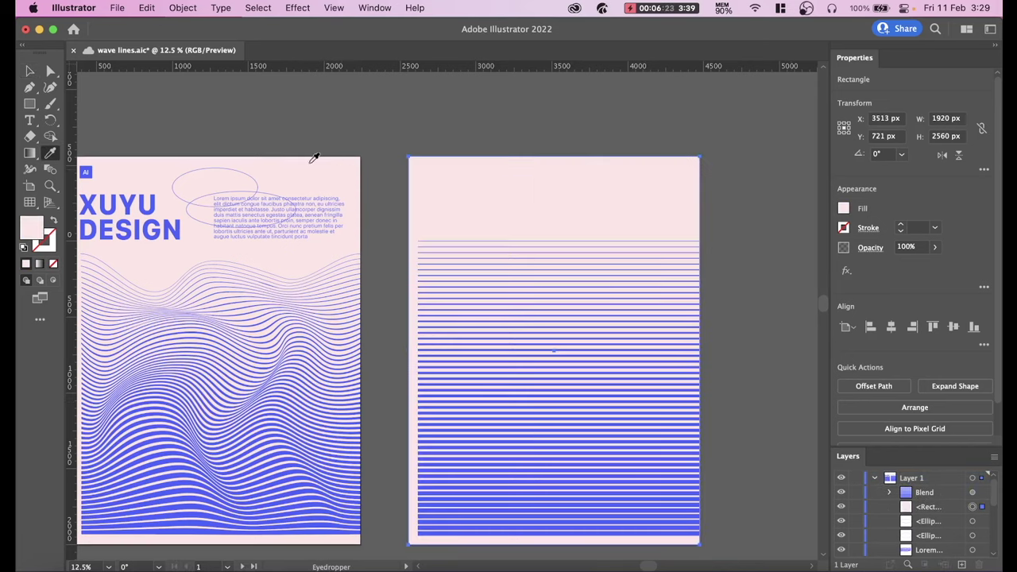
{"action": "key", "text": "v"}
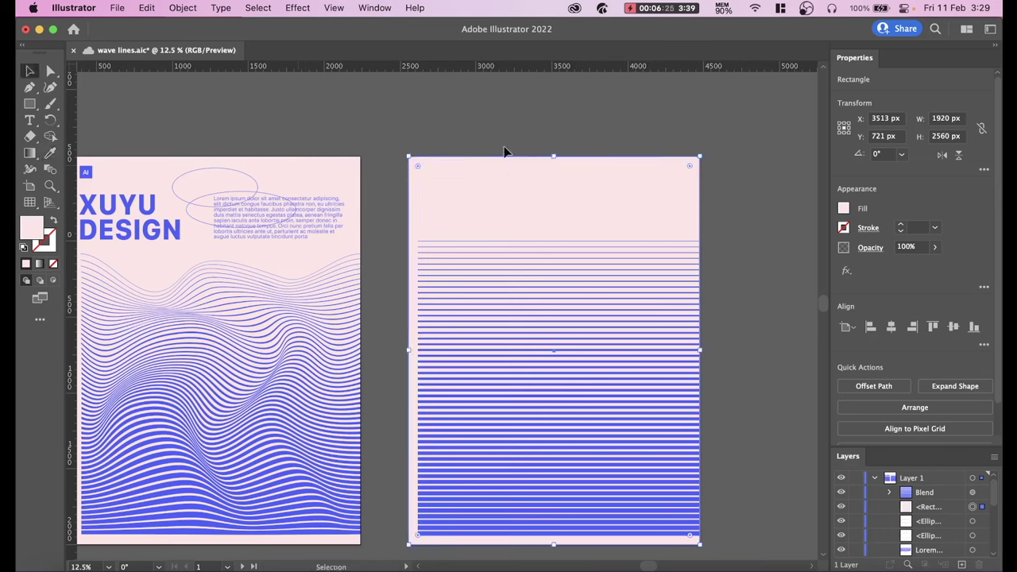
{"action": "left_click", "coordinate": [509, 119]}
{"action": "left_click", "coordinate": [517, 200]}
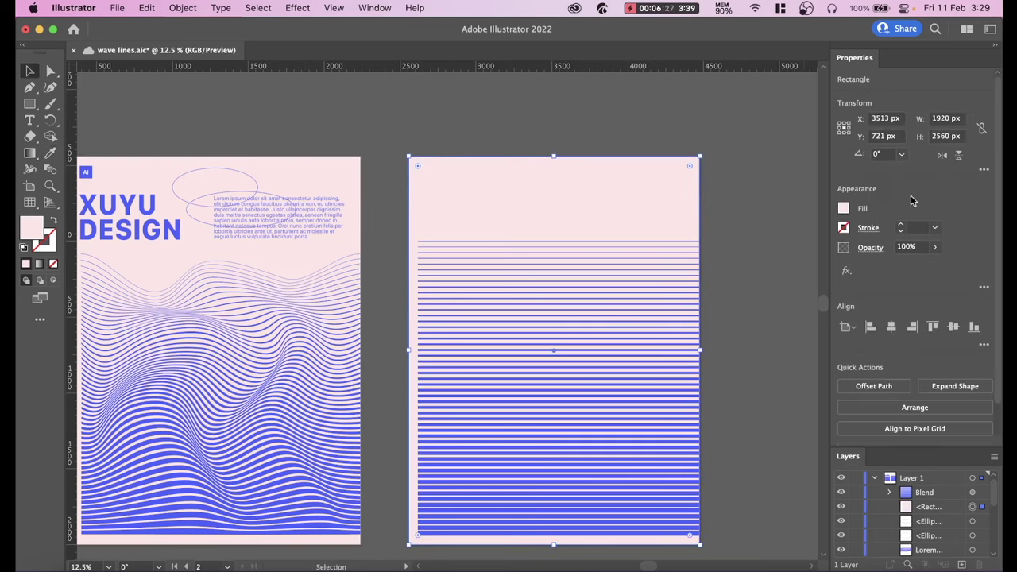
{"action": "left_click", "coordinate": [855, 506]}
{"action": "left_click", "coordinate": [633, 321]}
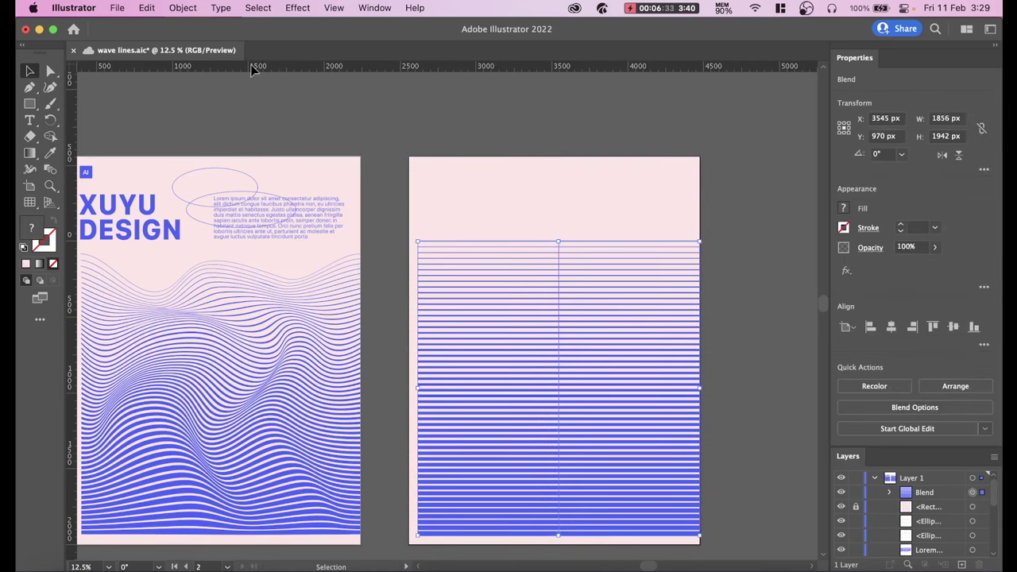
- Apply an Envelope Distort mesh with 4 rows and 5 columns to the line blend
{"action": "left_click", "coordinate": [180, 8]}
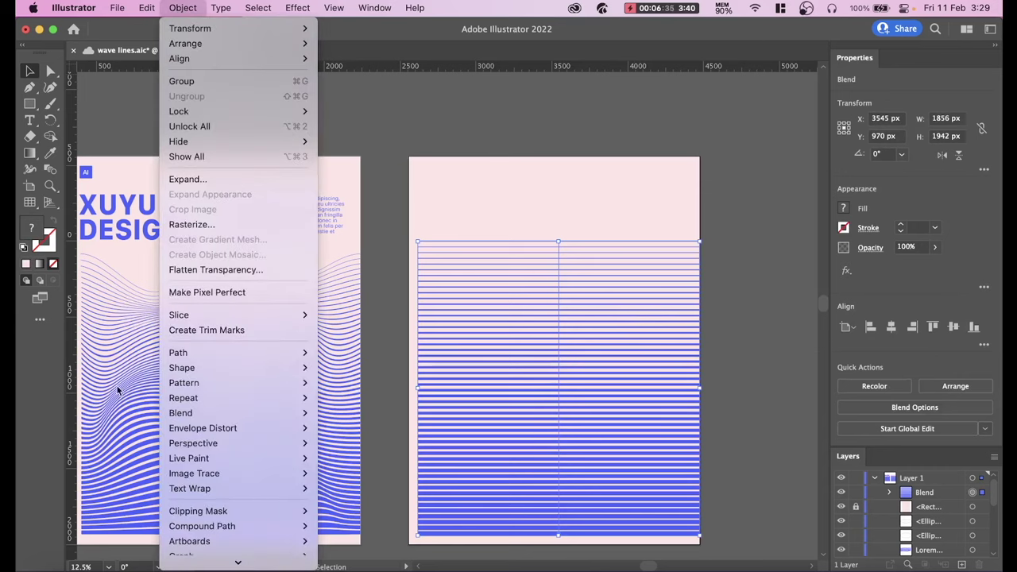
{"action": "mouse_move", "coordinate": [202, 429]}
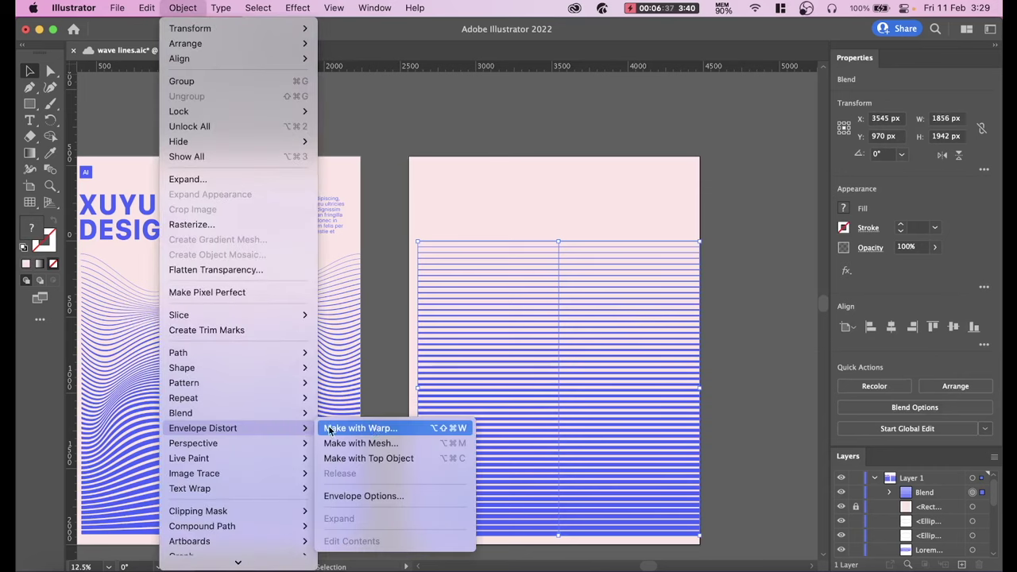
{"action": "left_click", "coordinate": [402, 445]}
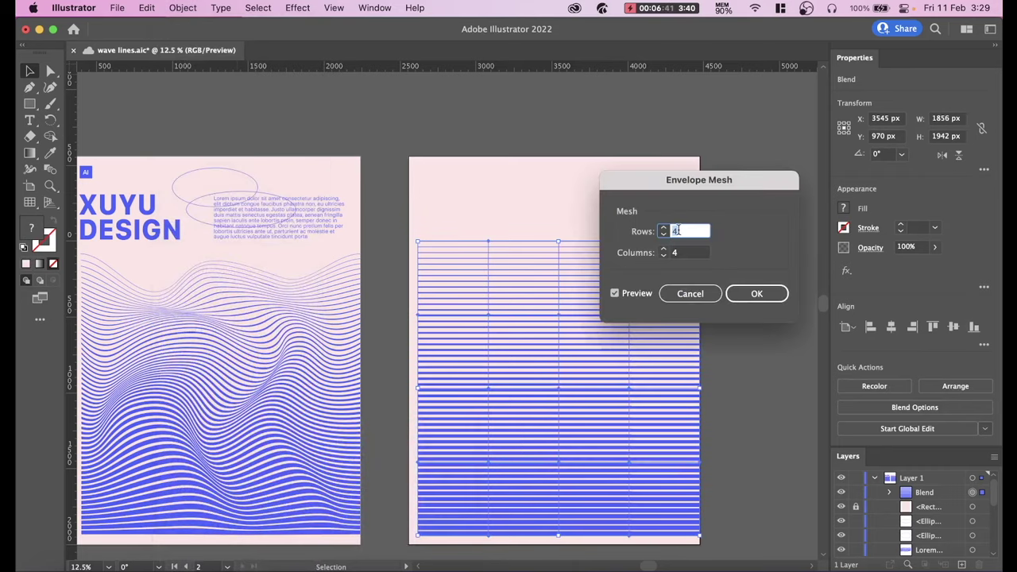
{"action": "left_click_drag", "start_coordinate": [691, 188], "coordinate": [687, 91]}
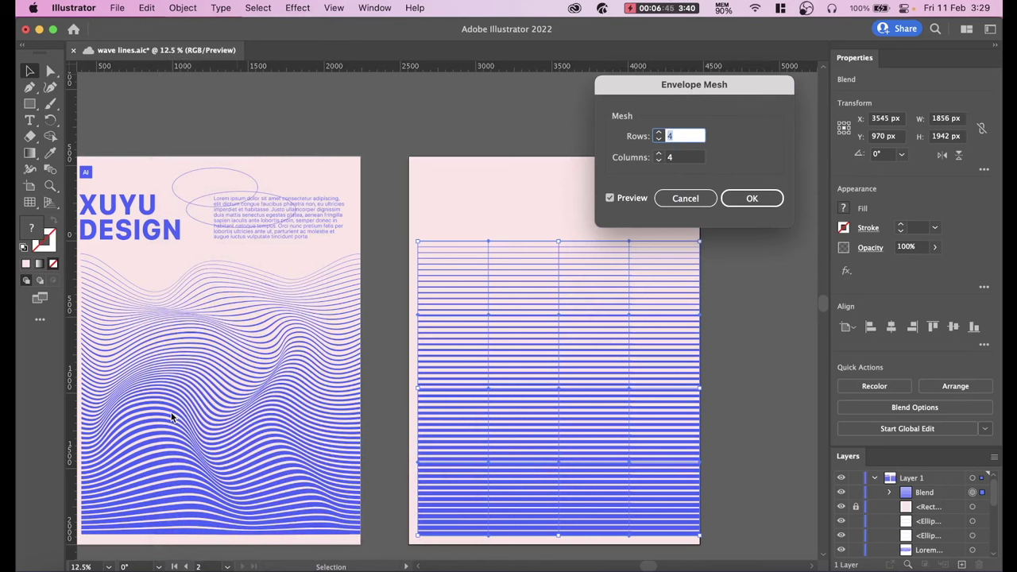
{"action": "left_click", "coordinate": [658, 154]}
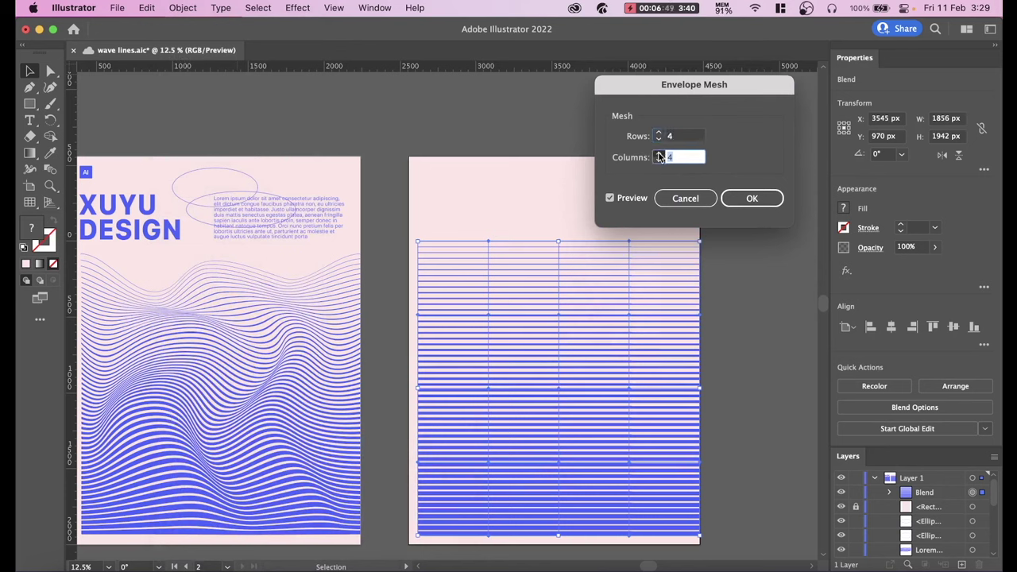
{"action": "left_click", "coordinate": [749, 199]}
{"action": "left_click", "coordinate": [761, 288]}
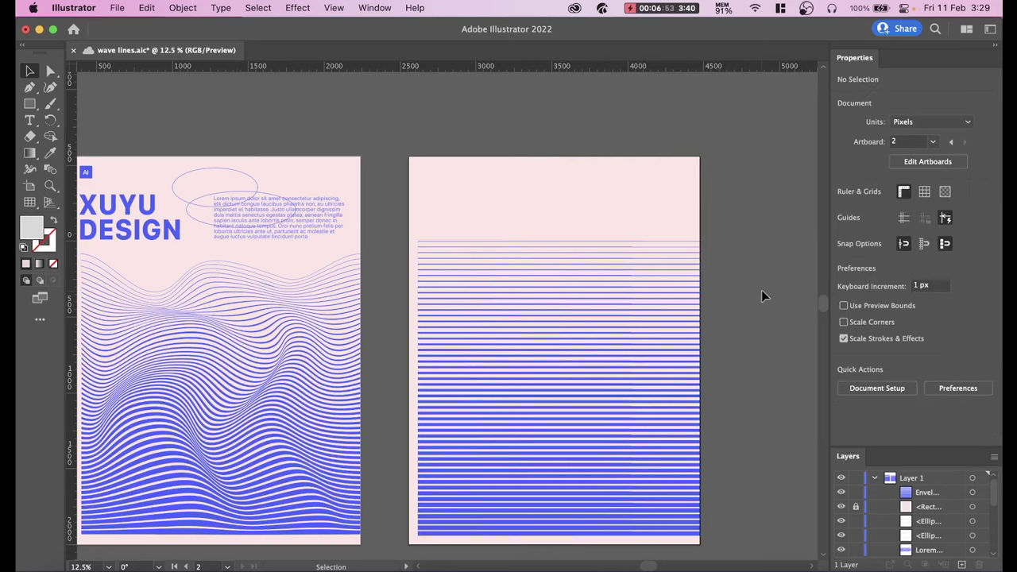
{"action": "left_click", "coordinate": [600, 333]}
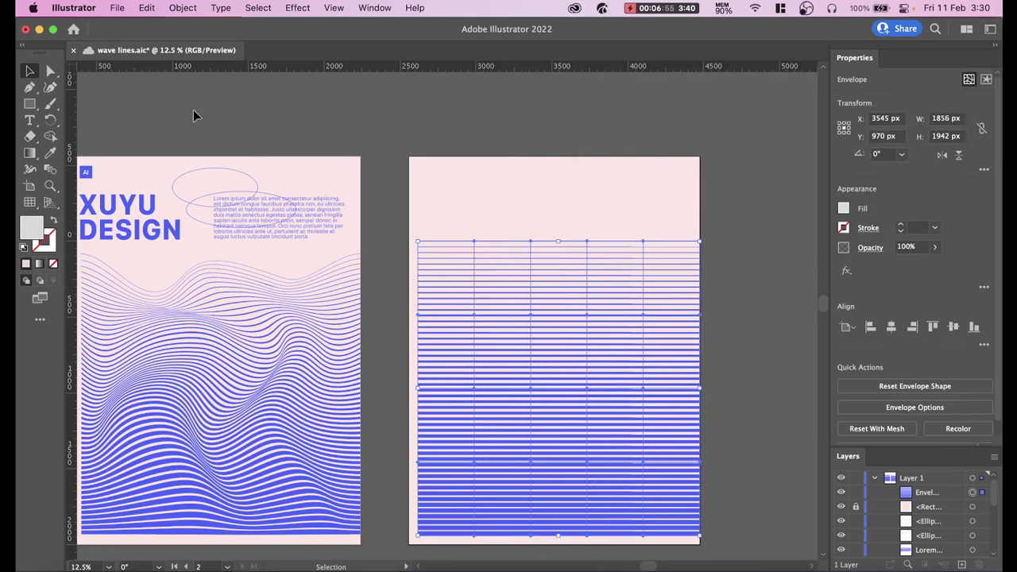
- With Direct Selection, pull a top-edge mesh point down into a first wave
{"action": "left_click", "coordinate": [50, 71]}
{"action": "left_click", "coordinate": [53, 72]}
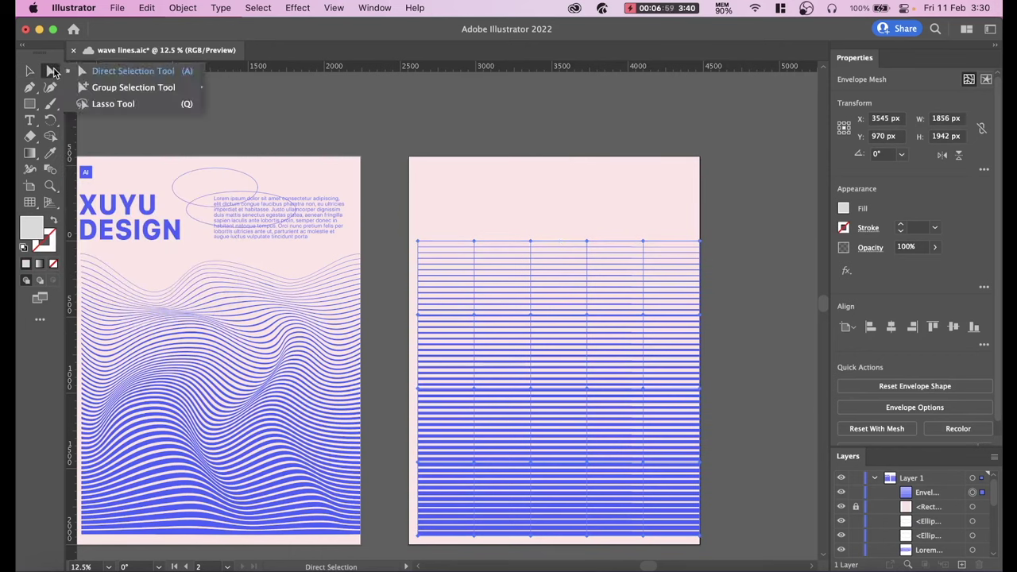
{"action": "left_click", "coordinate": [138, 73]}
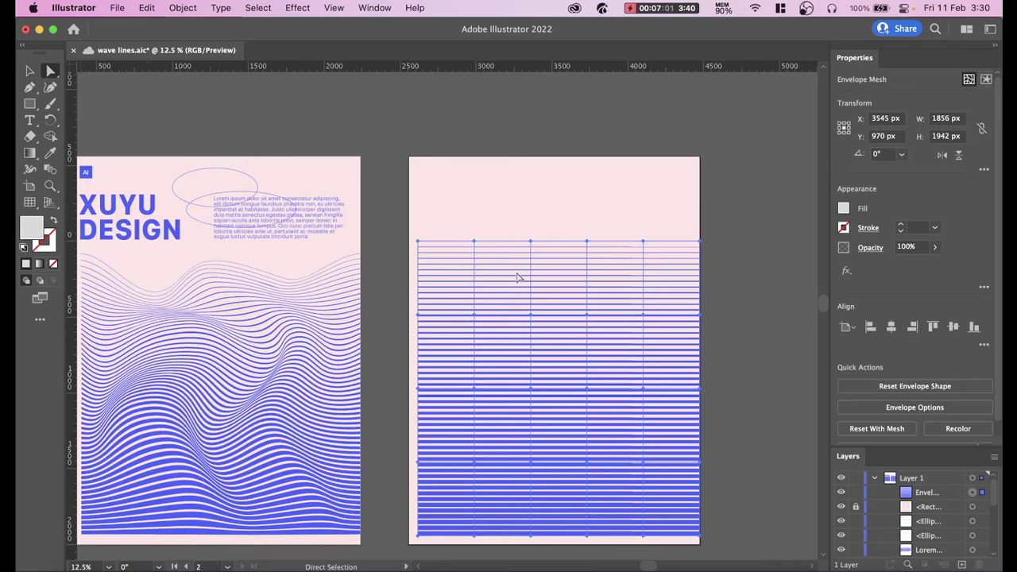
{"action": "left_click", "coordinate": [475, 316]}
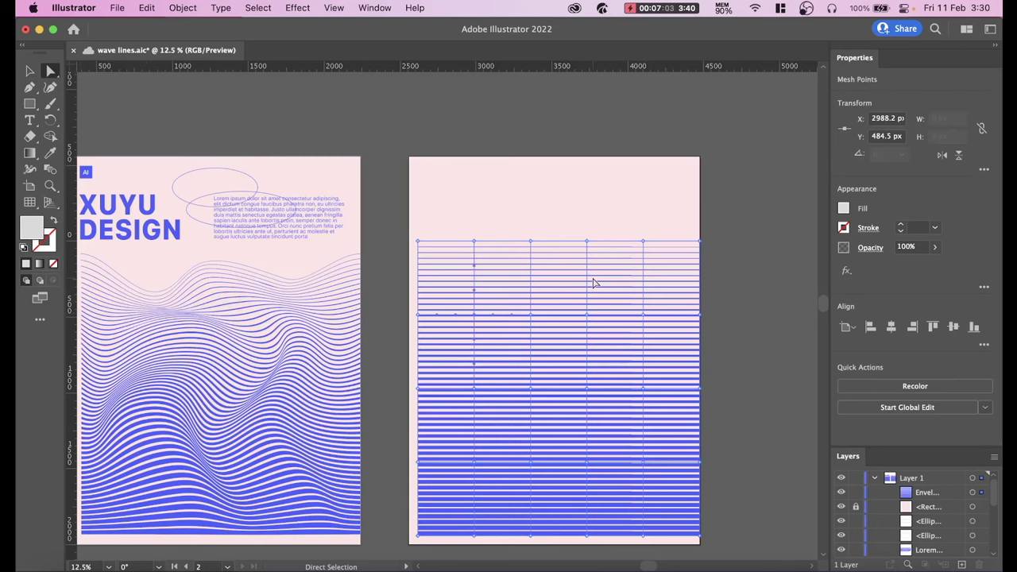
{"action": "scroll", "coordinate": [593, 284], "scroll_direction": "up", "scroll_amount": 1}
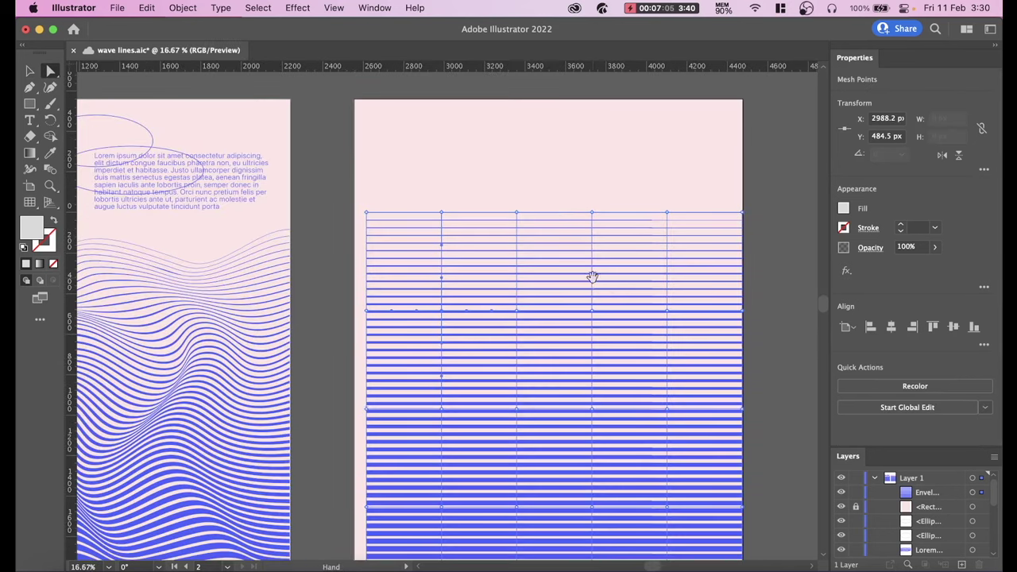
{"action": "left_click_drag", "start_coordinate": [592, 283], "coordinate": [712, 327]}
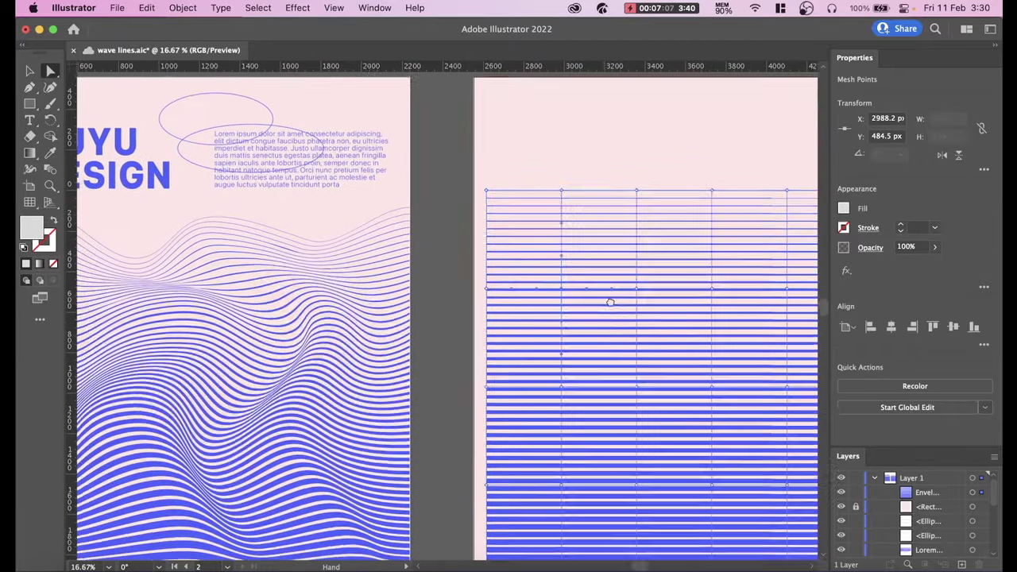
{"action": "mouse_move", "coordinate": [608, 297]}
{"action": "left_mouse_down"}
{"action": "mouse_move", "coordinate": [719, 318]}
{"action": "mouse_move", "coordinate": [564, 277]}
{"action": "left_mouse_up"}
{"action": "mouse_move", "coordinate": [590, 217]}
{"action": "left_mouse_down"}
{"action": "mouse_move", "coordinate": [688, 273]}
{"action": "mouse_move", "coordinate": [628, 255]}
{"action": "left_mouse_up"}
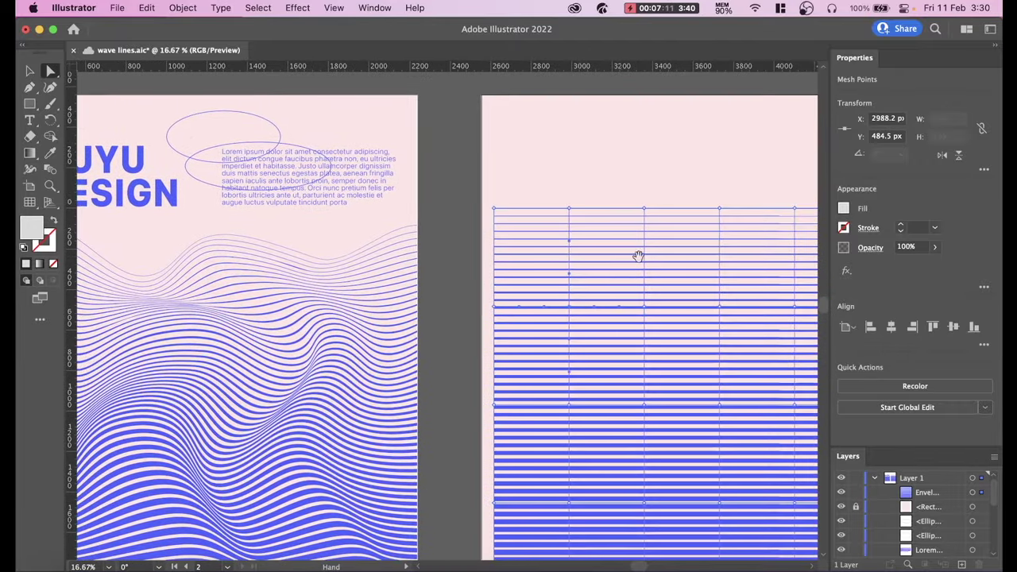
{"action": "scroll", "coordinate": [638, 254], "scroll_direction": "right", "scroll_amount": 5}
{"action": "scroll", "coordinate": [635, 270], "scroll_direction": "down", "scroll_amount": 1}
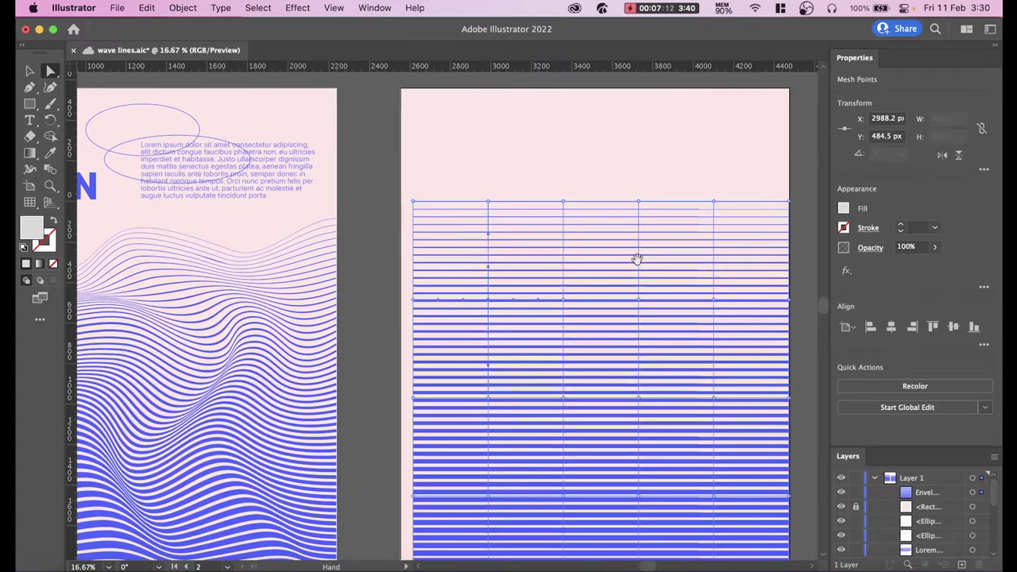
{"action": "left_click", "coordinate": [489, 204]}
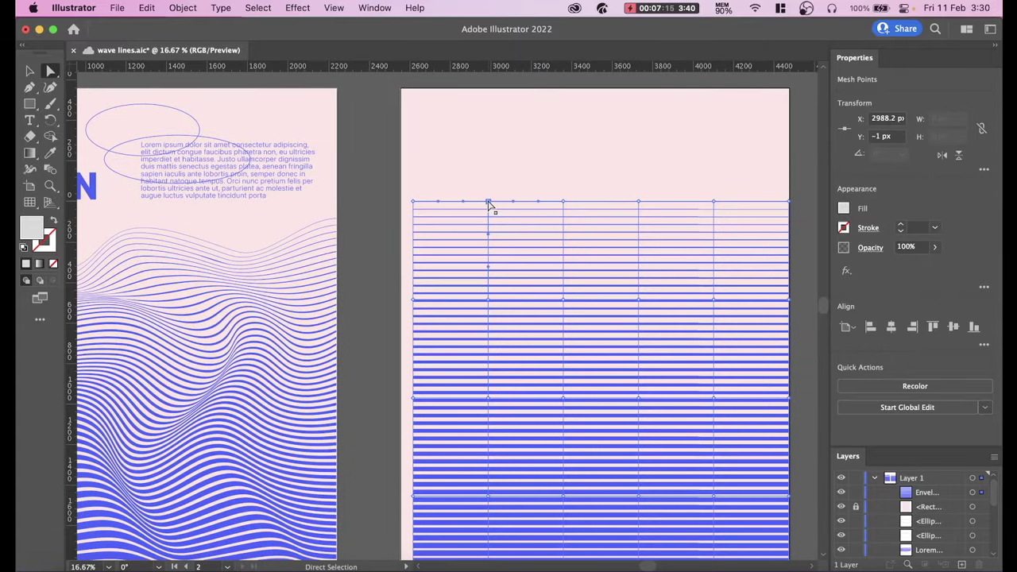
{"action": "left_click_drag", "start_coordinate": [488, 201], "coordinate": [503, 245]}
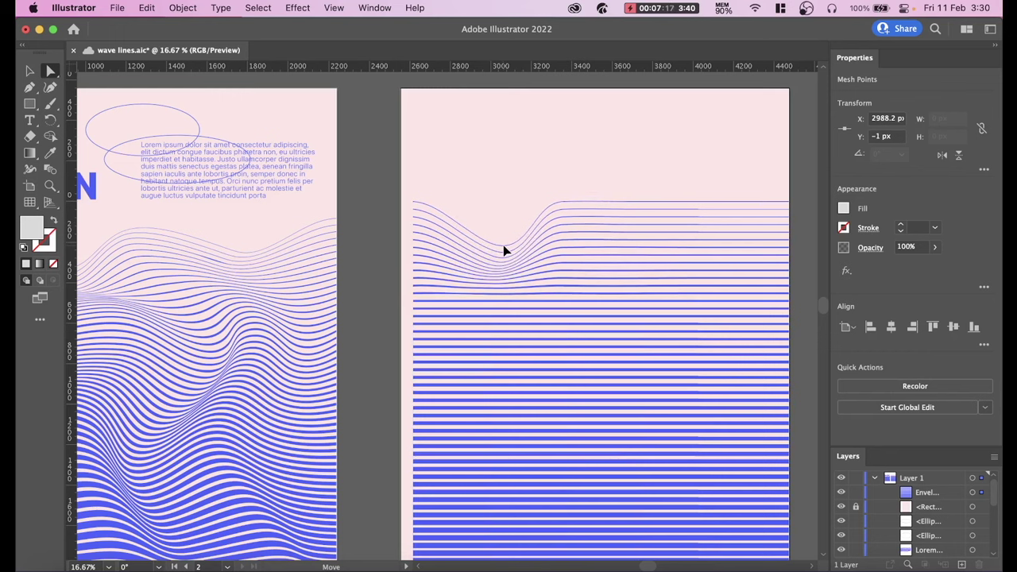
- Pull a second top point down into another wave and raise both corner ends
{"action": "scroll", "coordinate": [699, 263], "scroll_direction": "right", "scroll_amount": 6}
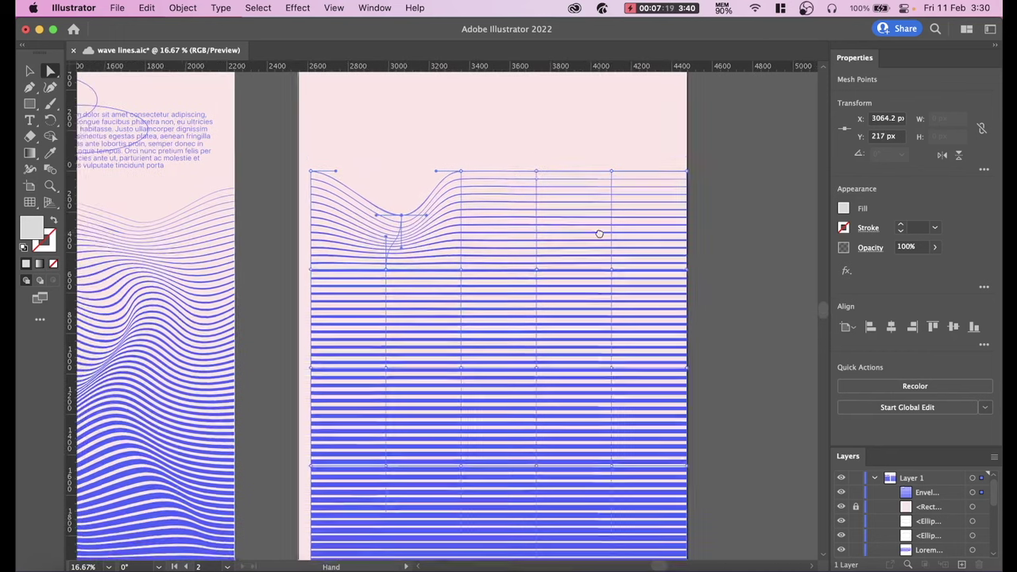
{"action": "scroll", "coordinate": [597, 231], "scroll_direction": "down", "scroll_amount": 1}
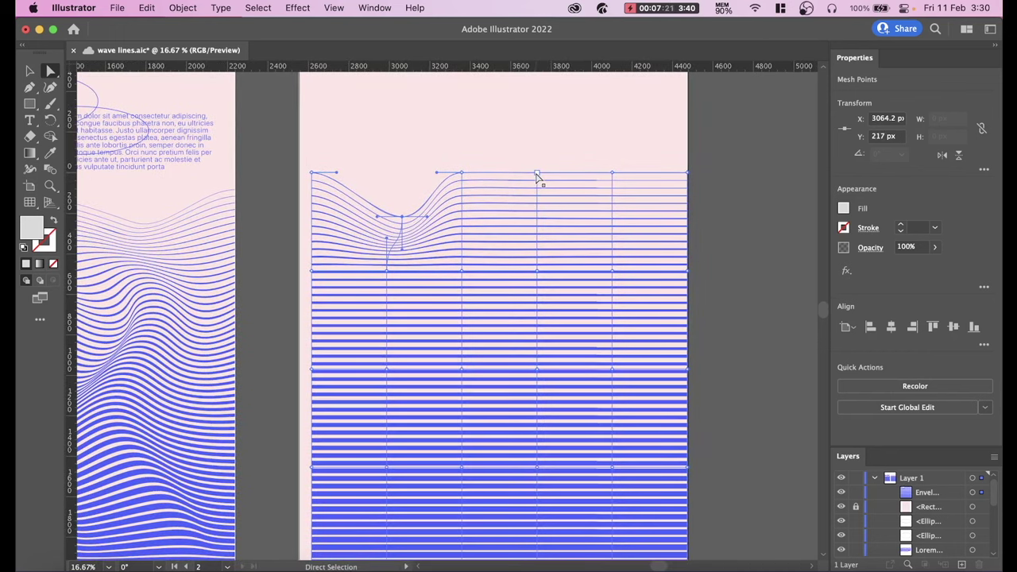
{"action": "left_click_drag", "start_coordinate": [536, 175], "coordinate": [561, 222]}
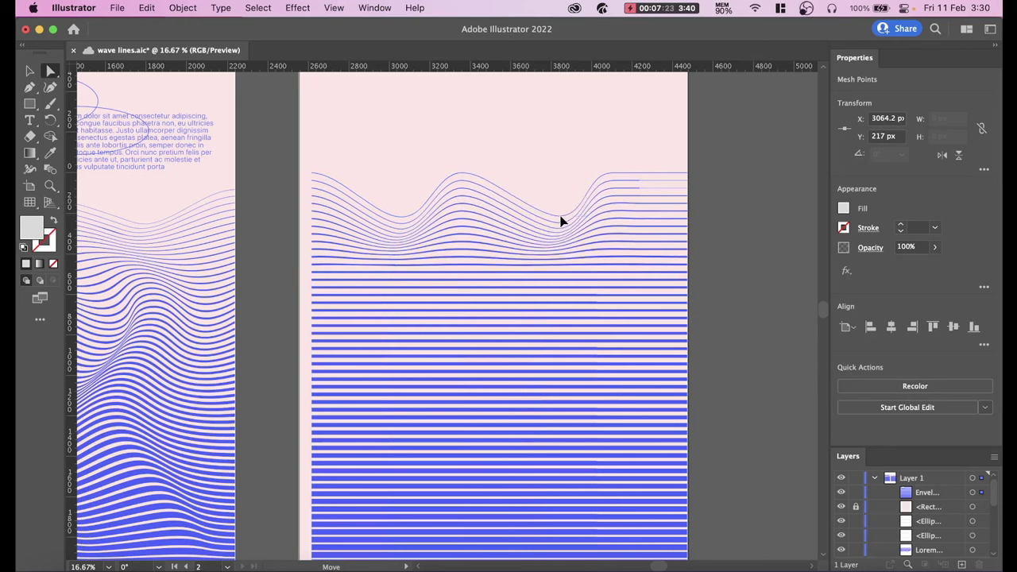
{"action": "left_click", "coordinate": [688, 172]}
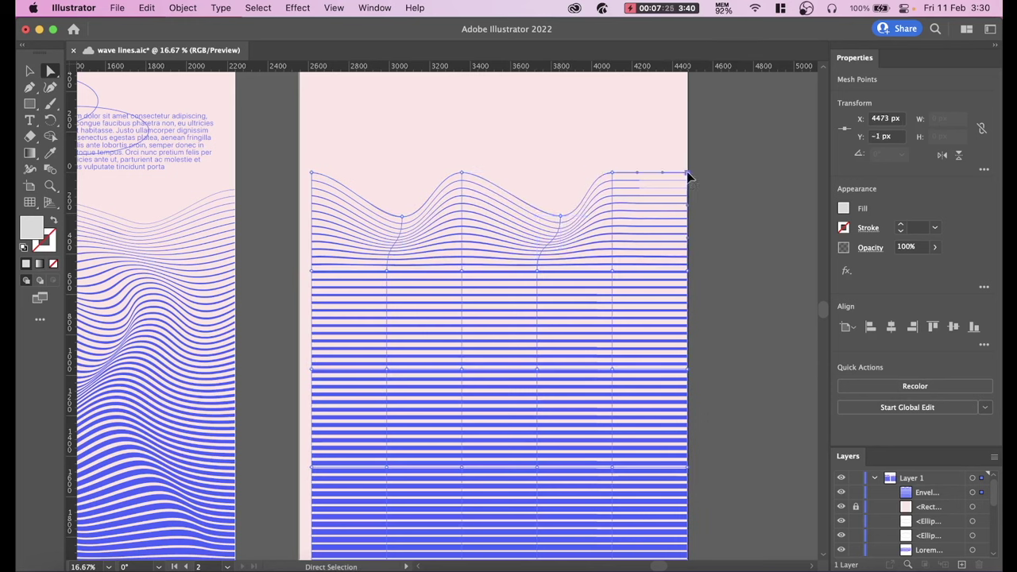
{"action": "mouse_move", "coordinate": [688, 174]}
{"action": "left_mouse_down"}
{"action": "mouse_move", "coordinate": [688, 147]}
{"action": "mouse_move", "coordinate": [690, 191]}
{"action": "left_mouse_up"}
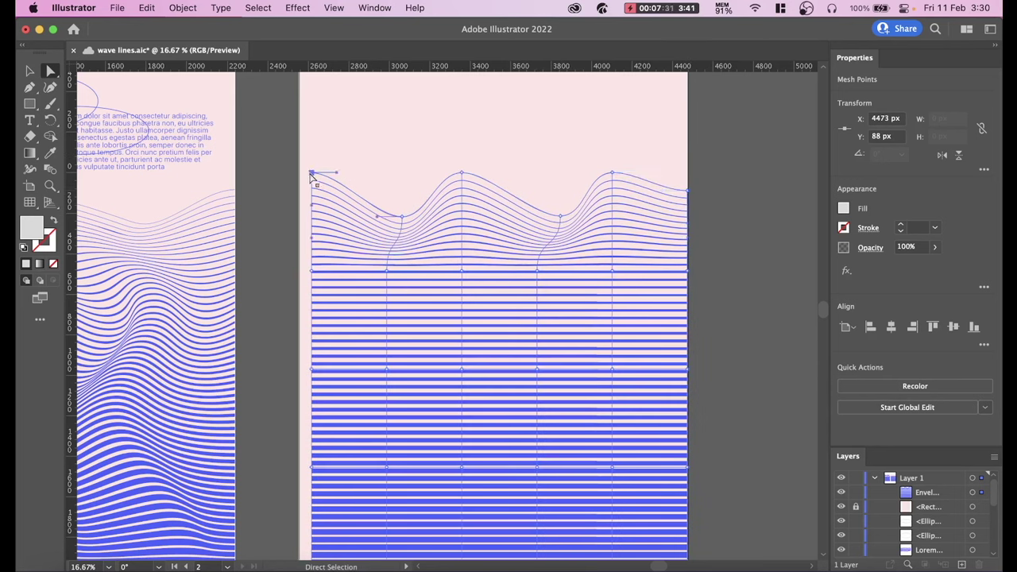
{"action": "left_click_drag", "start_coordinate": [312, 173], "coordinate": [311, 158]}
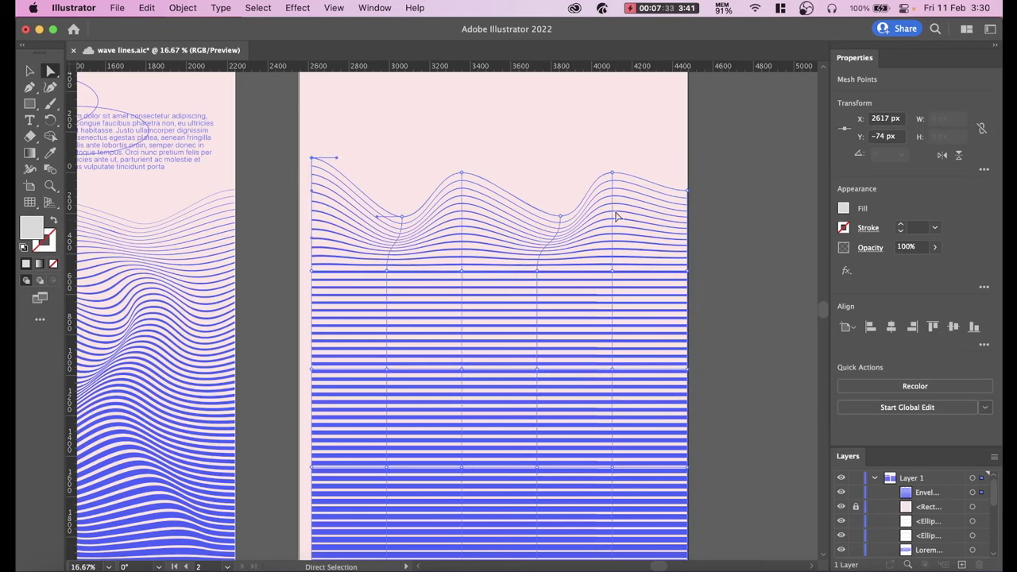
{"action": "left_click", "coordinate": [734, 225]}
{"action": "mouse_move", "coordinate": [722, 277]}
{"action": "left_mouse_down"}
{"action": "mouse_move", "coordinate": [710, 294]}
{"action": "mouse_move", "coordinate": [762, 347]}
{"action": "mouse_move", "coordinate": [805, 285]}
{"action": "mouse_move", "coordinate": [802, 211]}
{"action": "left_mouse_up"}
{"action": "mouse_move", "coordinate": [537, 252]}
{"action": "left_mouse_down"}
{"action": "mouse_move", "coordinate": [609, 254]}
{"action": "mouse_move", "coordinate": [554, 242]}
{"action": "mouse_move", "coordinate": [619, 266]}
{"action": "mouse_move", "coordinate": [554, 287]}
{"action": "left_mouse_up"}
- Drag middle mesh points to bulge and fold the central wave stripes
{"action": "left_click", "coordinate": [554, 242]}
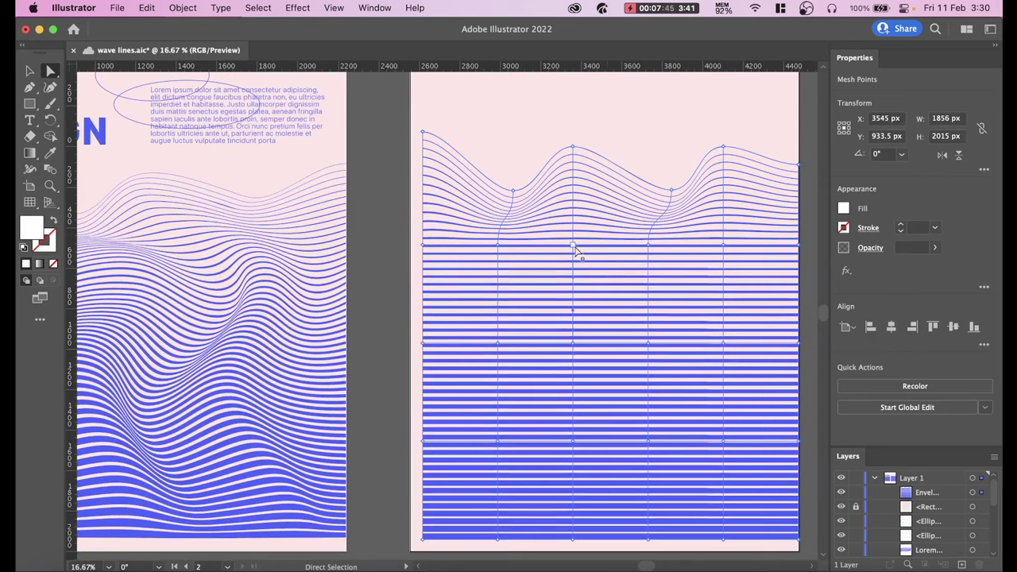
{"action": "mouse_move", "coordinate": [575, 248]}
{"action": "left_mouse_down"}
{"action": "mouse_move", "coordinate": [549, 262]}
{"action": "mouse_move", "coordinate": [570, 235]}
{"action": "left_mouse_up"}
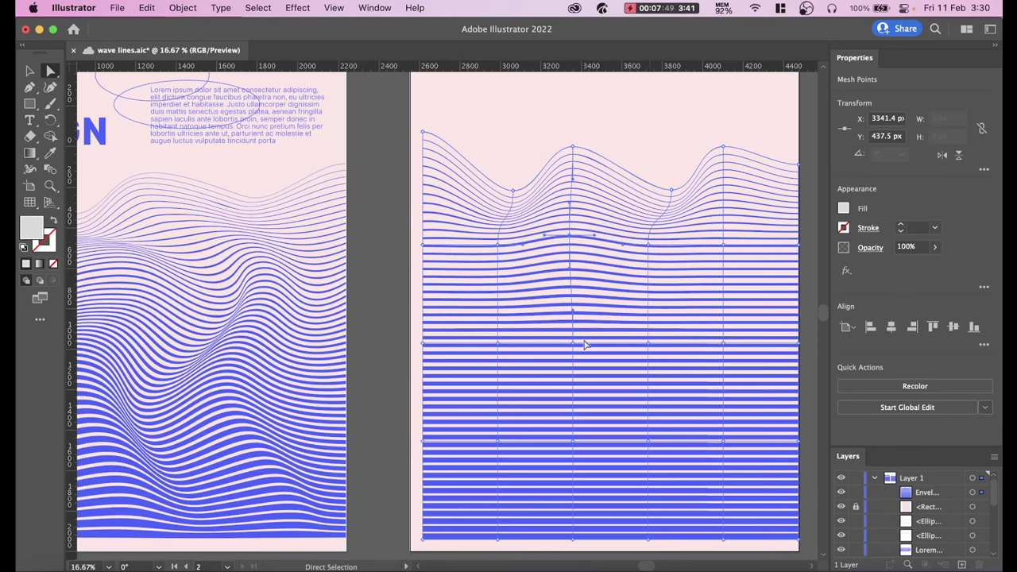
{"action": "mouse_move", "coordinate": [572, 344]}
{"action": "left_mouse_down"}
{"action": "mouse_move", "coordinate": [651, 324]}
{"action": "mouse_move", "coordinate": [573, 328]}
{"action": "left_mouse_up"}
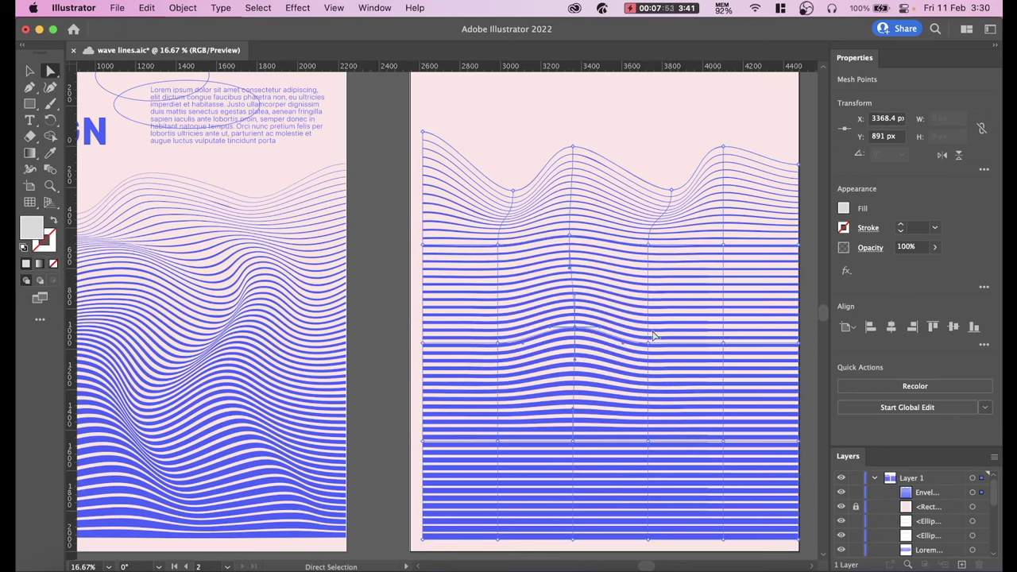
{"action": "mouse_move", "coordinate": [651, 346]}
{"action": "left_mouse_down"}
{"action": "mouse_move", "coordinate": [608, 315]}
{"action": "mouse_move", "coordinate": [723, 291]}
{"action": "mouse_move", "coordinate": [682, 297]}
{"action": "left_mouse_up"}
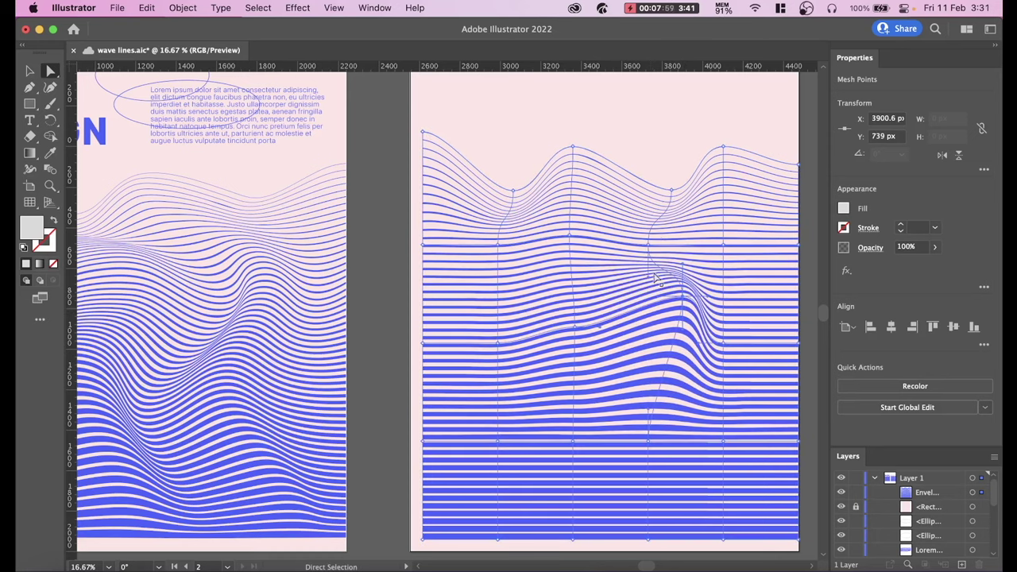
{"action": "left_click_drag", "start_coordinate": [651, 250], "coordinate": [620, 251]}
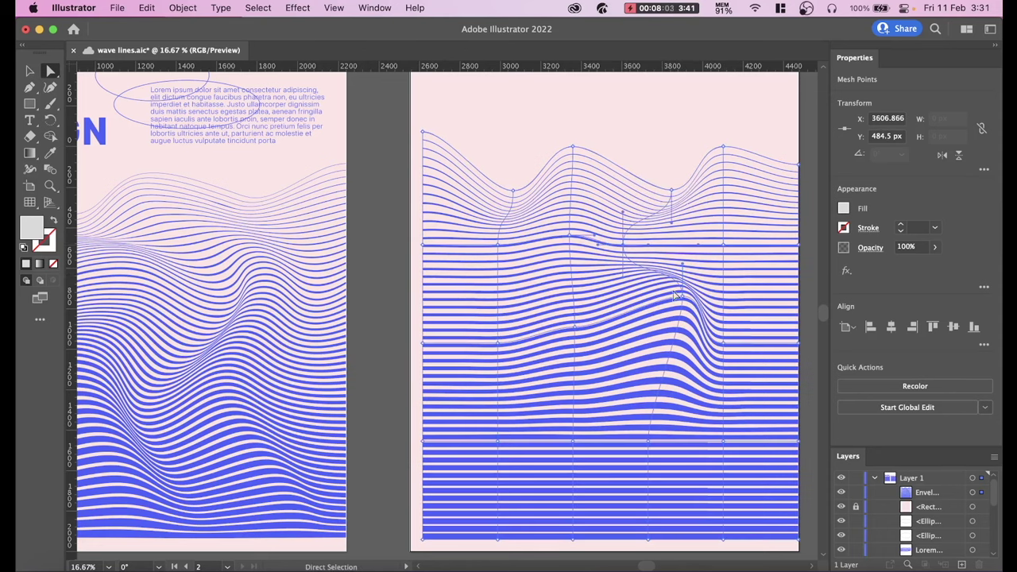
{"action": "left_click_drag", "start_coordinate": [573, 440], "coordinate": [590, 423]}
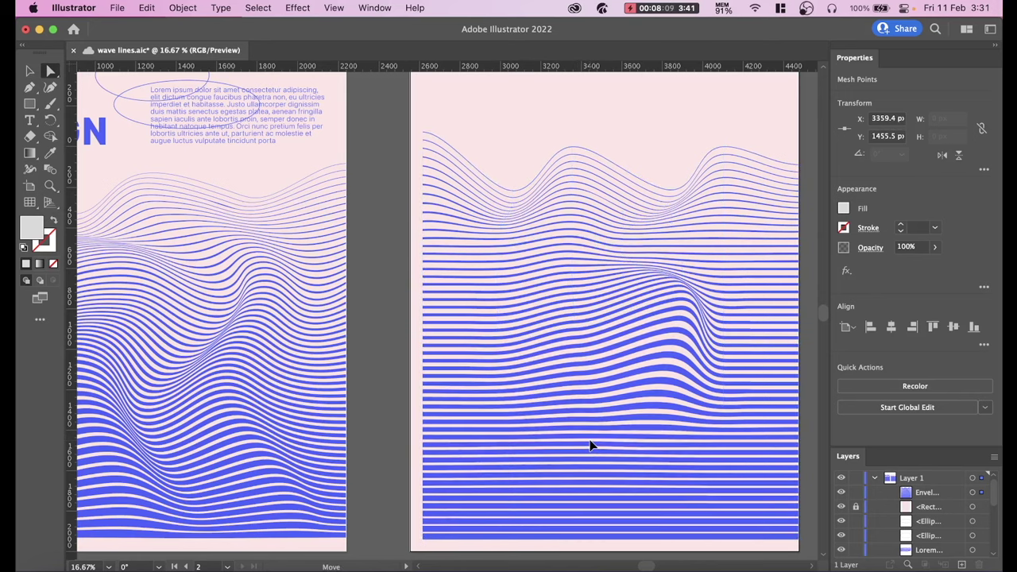
{"action": "mouse_move", "coordinate": [590, 423]}
{"action": "left_mouse_down"}
{"action": "mouse_move", "coordinate": [590, 445]}
{"action": "mouse_move", "coordinate": [631, 423]}
{"action": "mouse_move", "coordinate": [584, 449]}
{"action": "left_mouse_up"}
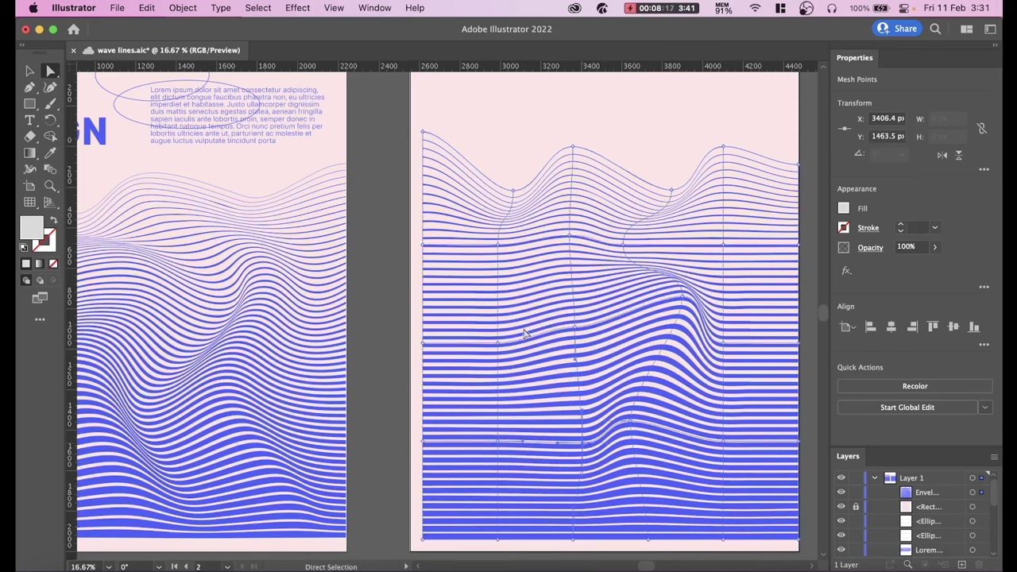
{"action": "mouse_move", "coordinate": [498, 348]}
{"action": "left_mouse_down"}
{"action": "mouse_move", "coordinate": [531, 329]}
{"action": "mouse_move", "coordinate": [479, 314]}
{"action": "mouse_move", "coordinate": [469, 357]}
{"action": "mouse_move", "coordinate": [518, 363]}
{"action": "mouse_move", "coordinate": [550, 335]}
{"action": "mouse_move", "coordinate": [539, 318]}
{"action": "mouse_move", "coordinate": [547, 305]}
{"action": "left_mouse_up"}
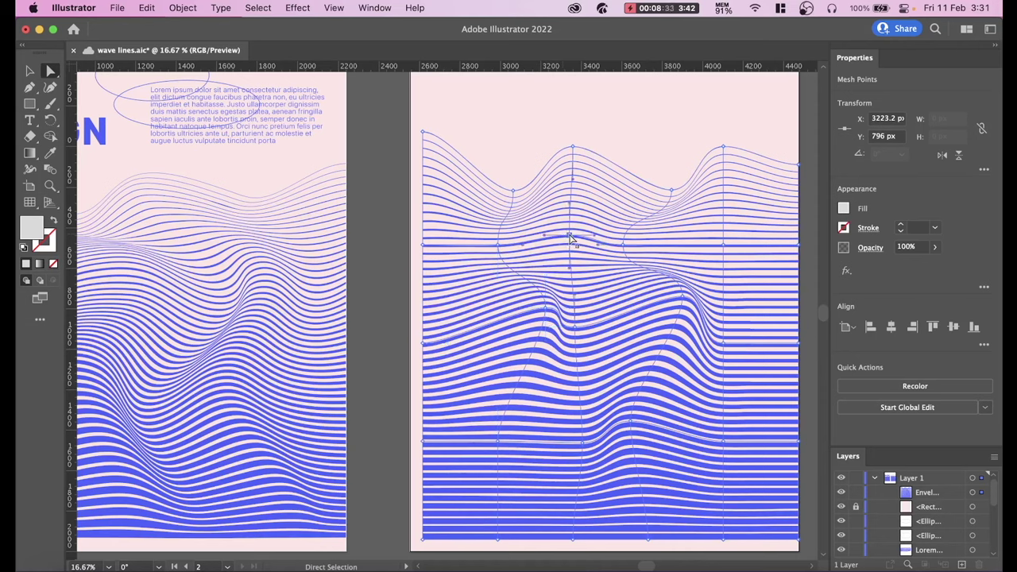
{"action": "mouse_move", "coordinate": [570, 239]}
{"action": "left_mouse_down"}
{"action": "mouse_move", "coordinate": [572, 253]}
{"action": "mouse_move", "coordinate": [572, 239]}
{"action": "left_mouse_up"}
- Warp the lower stripes into deep flowing waves with further mesh-point drags
{"action": "left_click", "coordinate": [574, 326]}
{"action": "left_click_drag", "start_coordinate": [579, 334], "coordinate": [584, 336]}
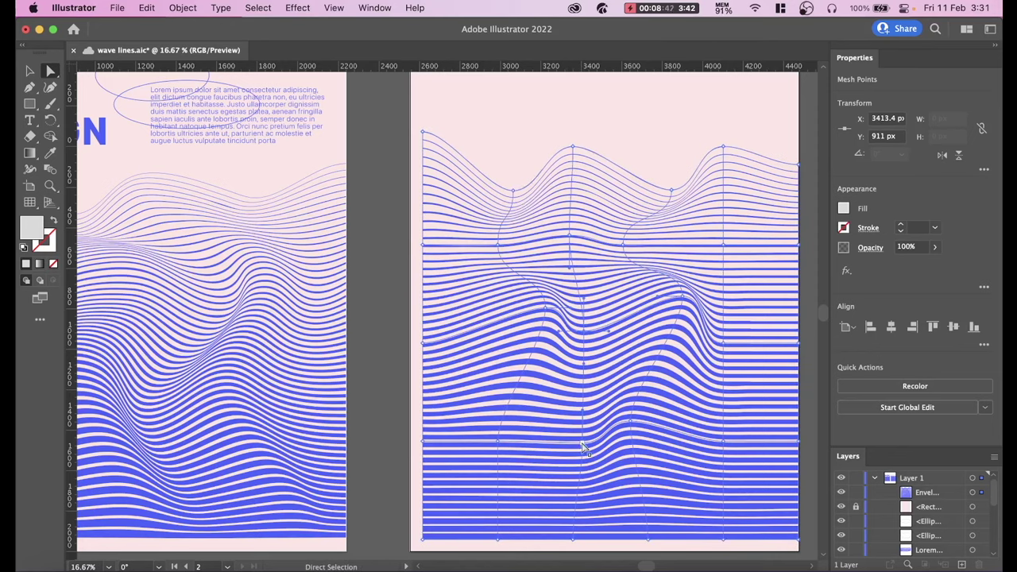
{"action": "left_click_drag", "start_coordinate": [581, 450], "coordinate": [550, 459]}
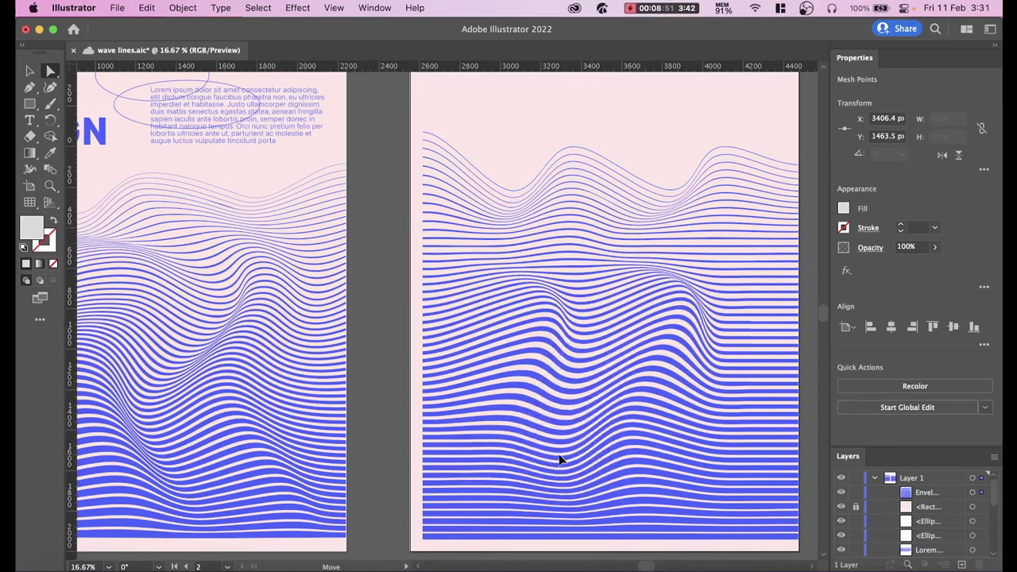
{"action": "left_click_drag", "start_coordinate": [550, 459], "coordinate": [480, 429]}
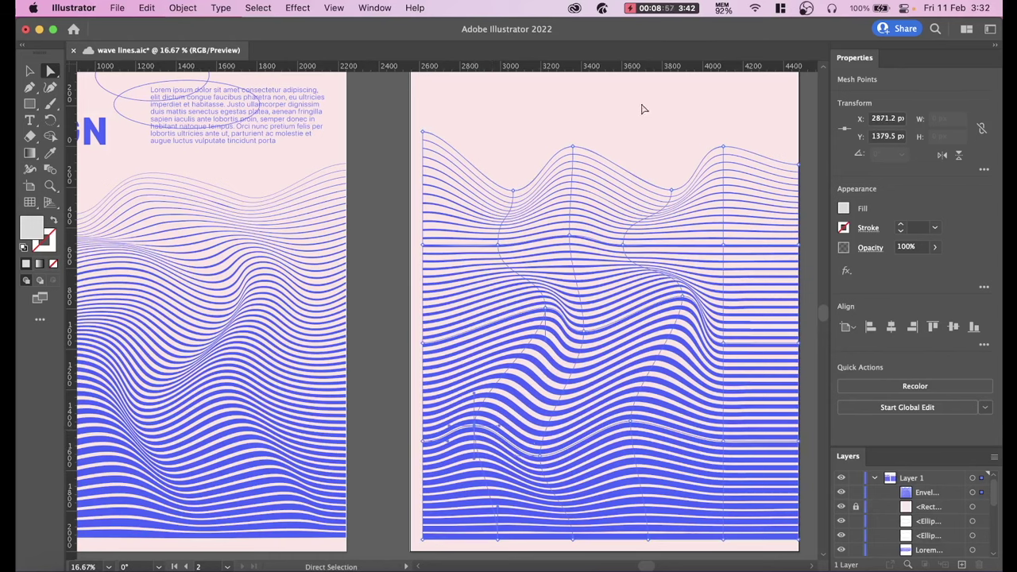
{"action": "left_click_drag", "start_coordinate": [699, 127], "coordinate": [596, 143]}
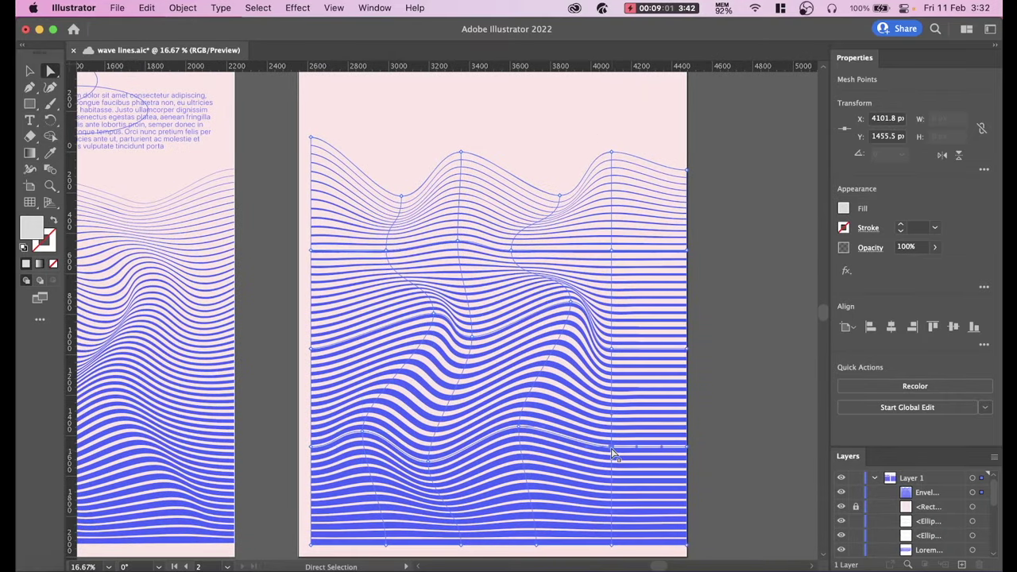
{"action": "left_click_drag", "start_coordinate": [611, 450], "coordinate": [593, 450]}
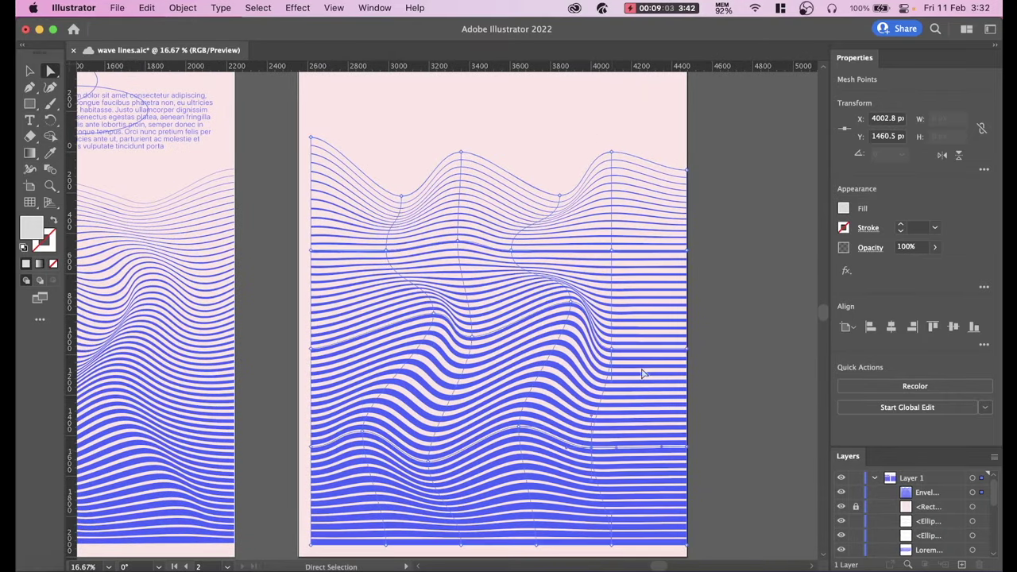
{"action": "left_click", "coordinate": [612, 251]}
{"action": "left_click_drag", "start_coordinate": [613, 254], "coordinate": [618, 232]}
{"action": "left_click", "coordinate": [731, 333]}
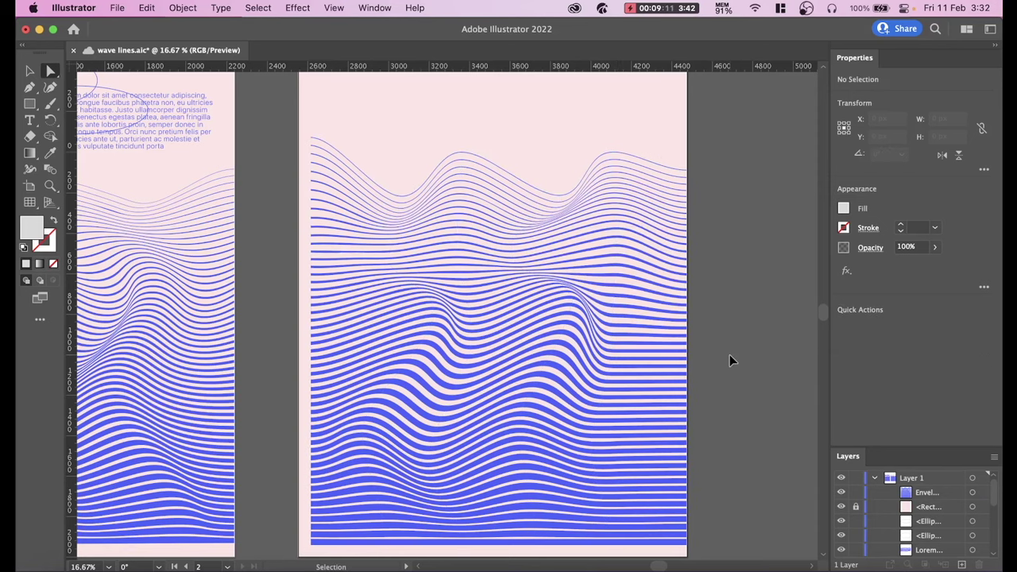
- Drag several mesh points on the second poster's wave warp to bulge and reshape the waves
{"action": "key", "text": "super+minus"}
{"action": "key", "text": "super+minus"}
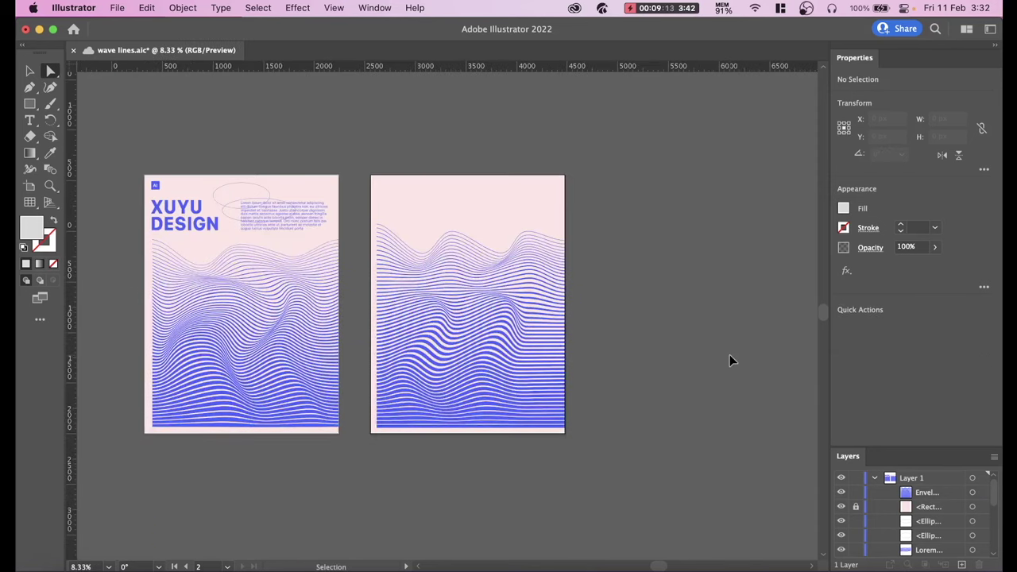
{"action": "key", "text": "super+equal"}
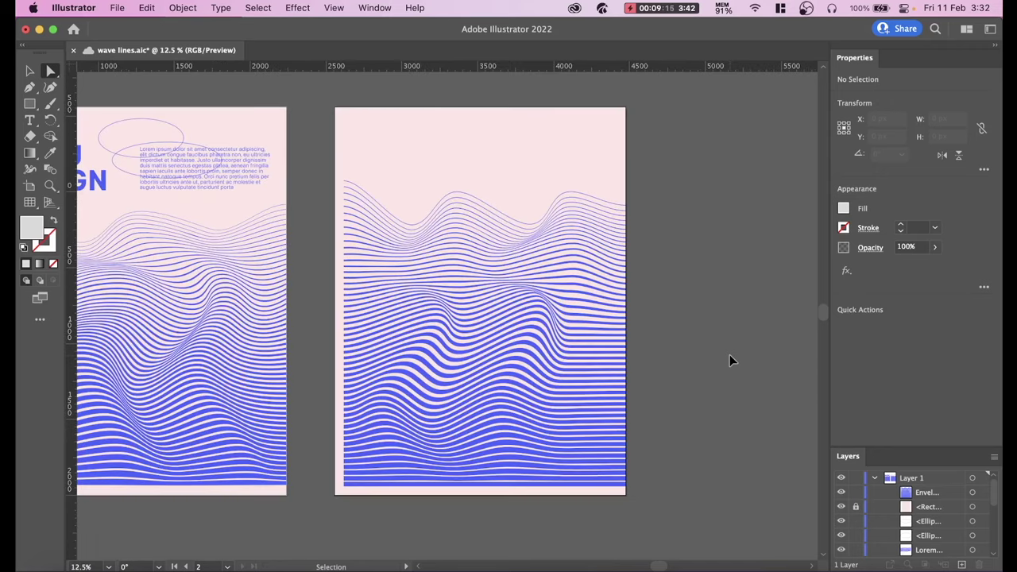
{"action": "left_click", "coordinate": [591, 406]}
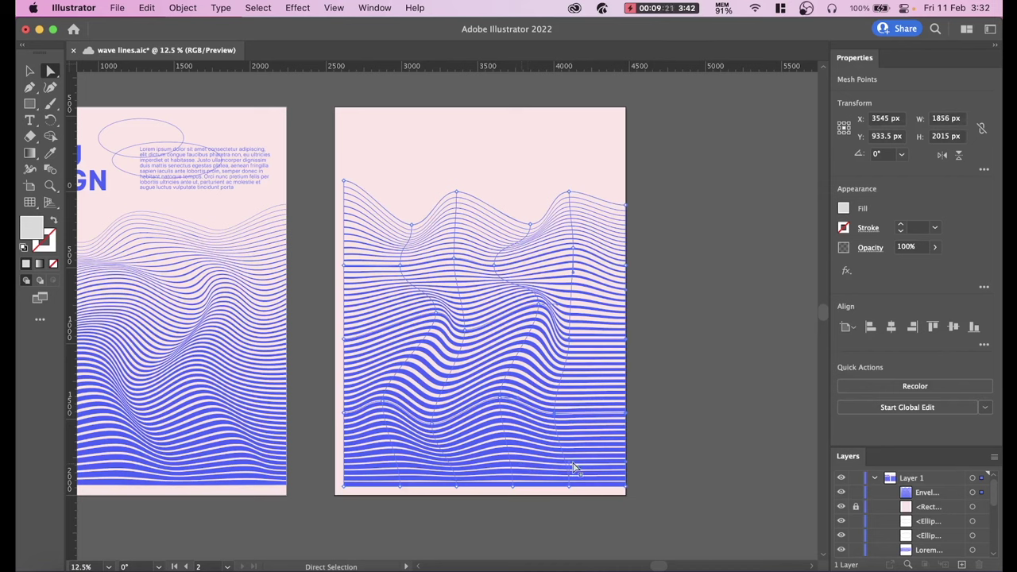
{"action": "mouse_move", "coordinate": [569, 462]}
{"action": "left_mouse_down"}
{"action": "mouse_move", "coordinate": [587, 452]}
{"action": "mouse_move", "coordinate": [604, 411]}
{"action": "mouse_move", "coordinate": [597, 431]}
{"action": "left_mouse_up"}
{"action": "left_click", "coordinate": [688, 421]}
{"action": "left_click", "coordinate": [601, 442]}
{"action": "left_click_drag", "start_coordinate": [559, 415], "coordinate": [573, 414]}
{"action": "left_click", "coordinate": [647, 433]}
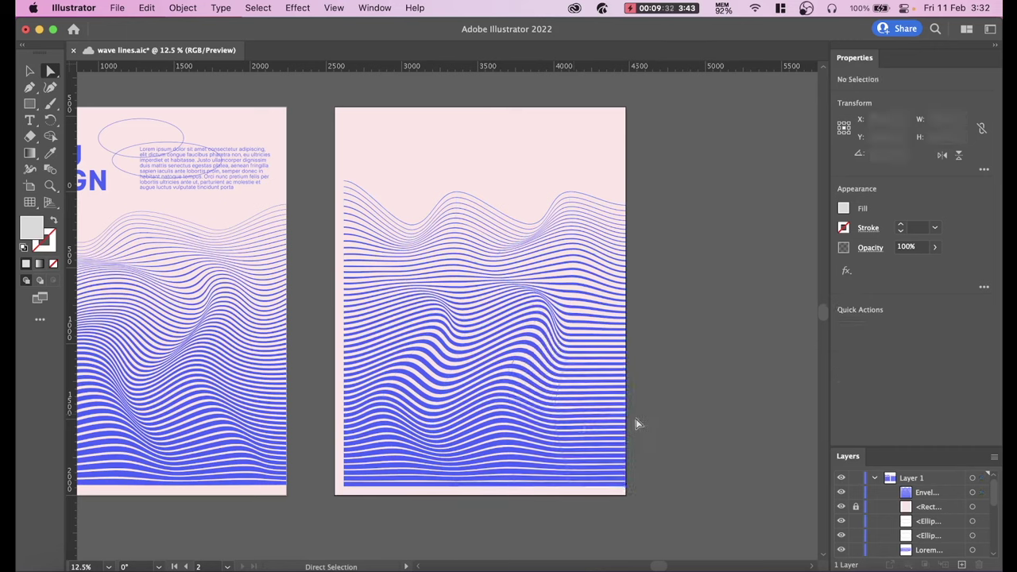
{"action": "left_click", "coordinate": [556, 418]}
{"action": "mouse_move", "coordinate": [556, 419]}
{"action": "left_mouse_down"}
{"action": "mouse_move", "coordinate": [590, 428]}
{"action": "mouse_move", "coordinate": [569, 432]}
{"action": "left_mouse_up"}
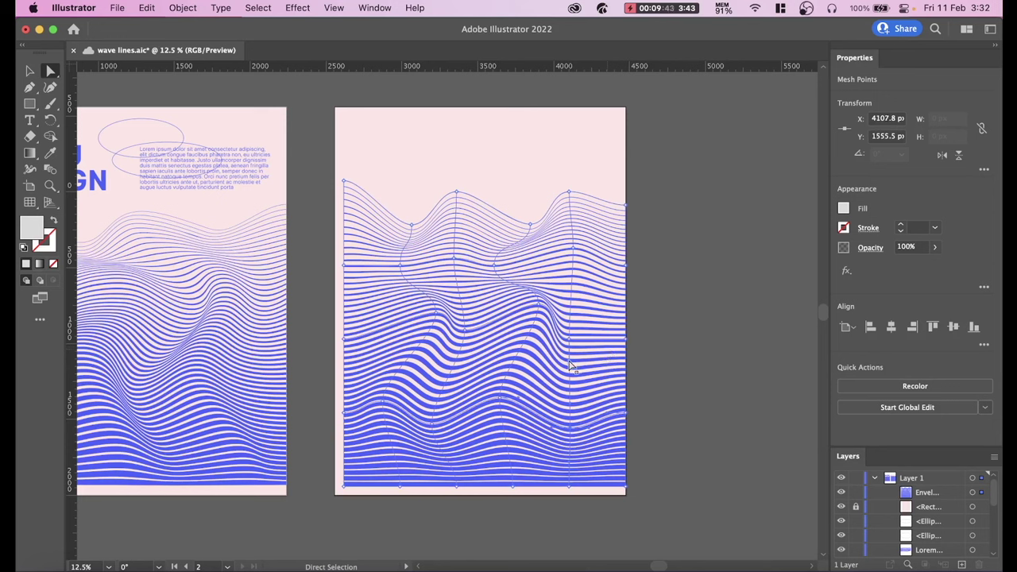
{"action": "left_click", "coordinate": [711, 295]}
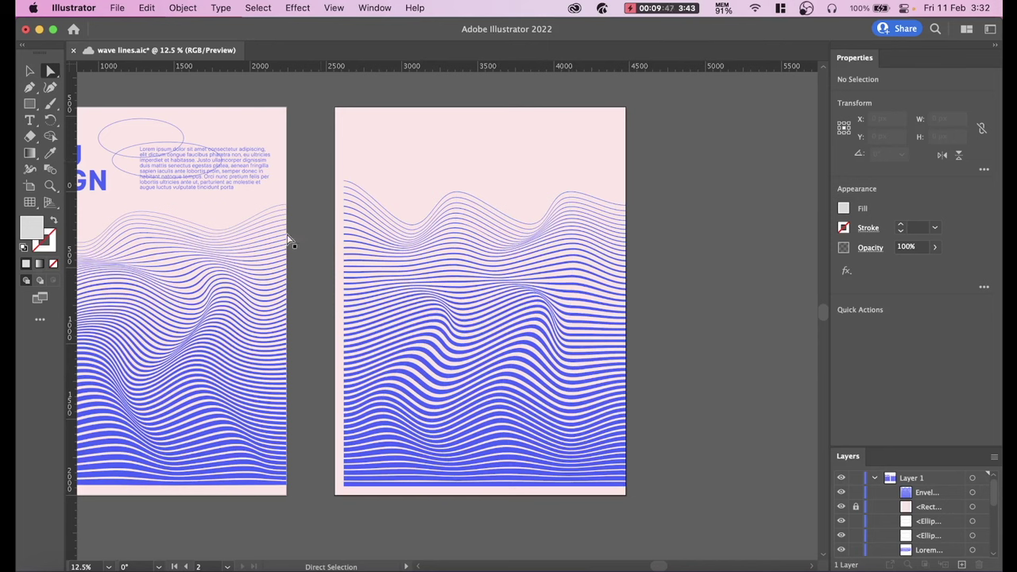
- Drag the wave envelope's top edge down, shortening it to 1827 px tall
{"action": "left_click", "coordinate": [30, 70]}
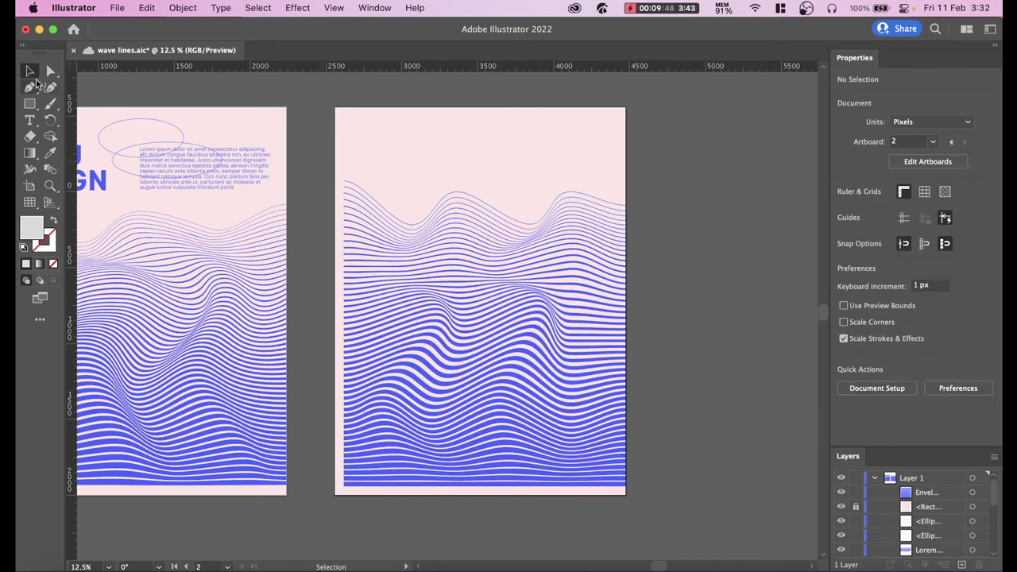
{"action": "left_click", "coordinate": [512, 254]}
{"action": "left_click_drag", "start_coordinate": [484, 181], "coordinate": [481, 211]}
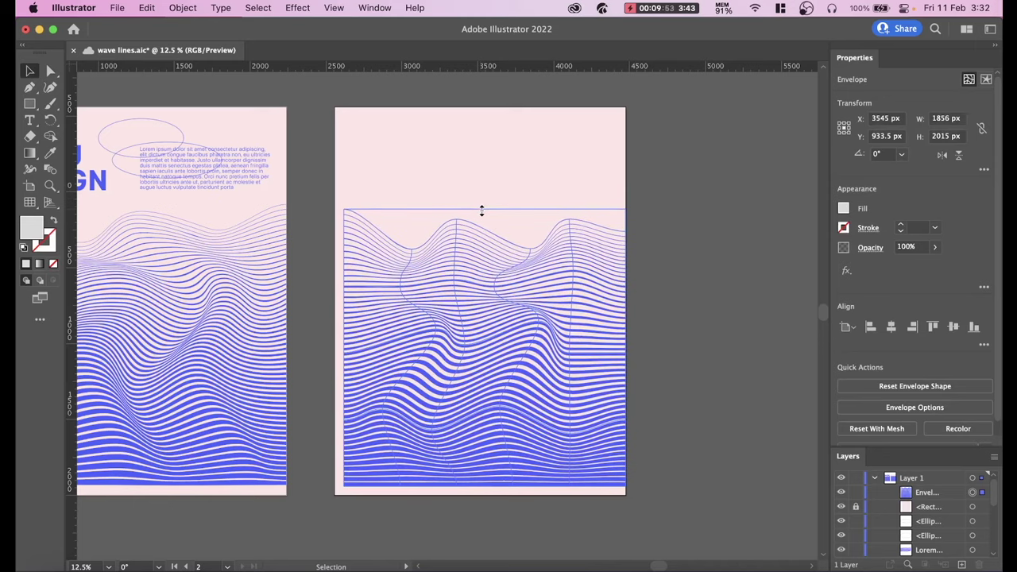
{"action": "left_click", "coordinate": [687, 298]}
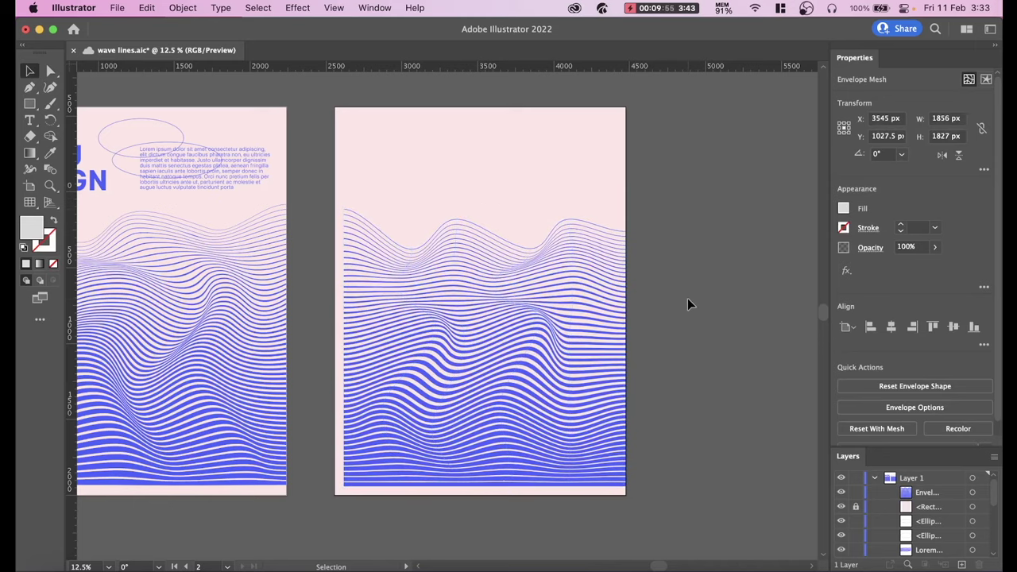
{"action": "left_click_drag", "start_coordinate": [706, 317], "coordinate": [739, 322]}
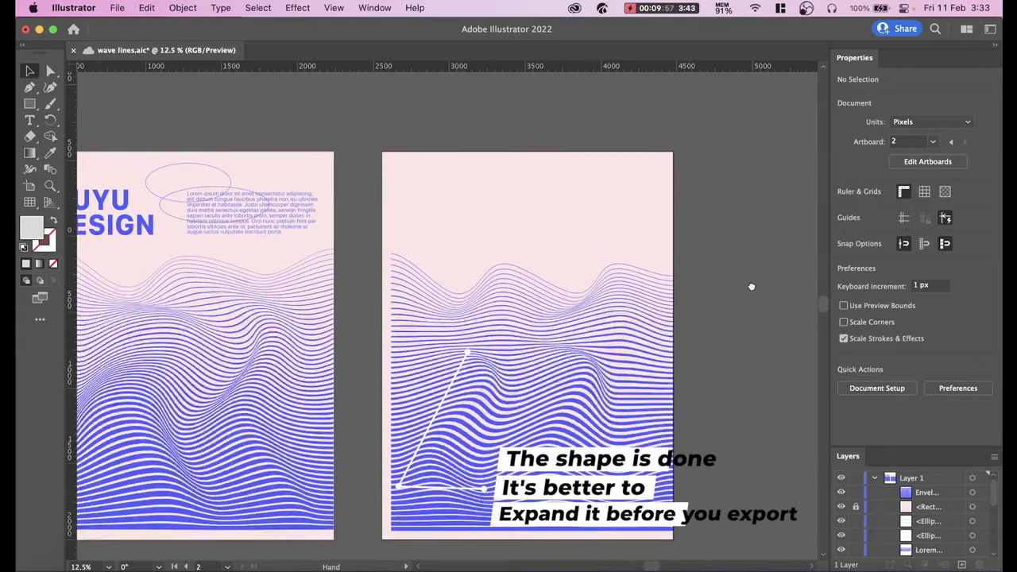
{"action": "scroll", "coordinate": [546, 220], "scroll_direction": "left", "scroll_amount": 5}
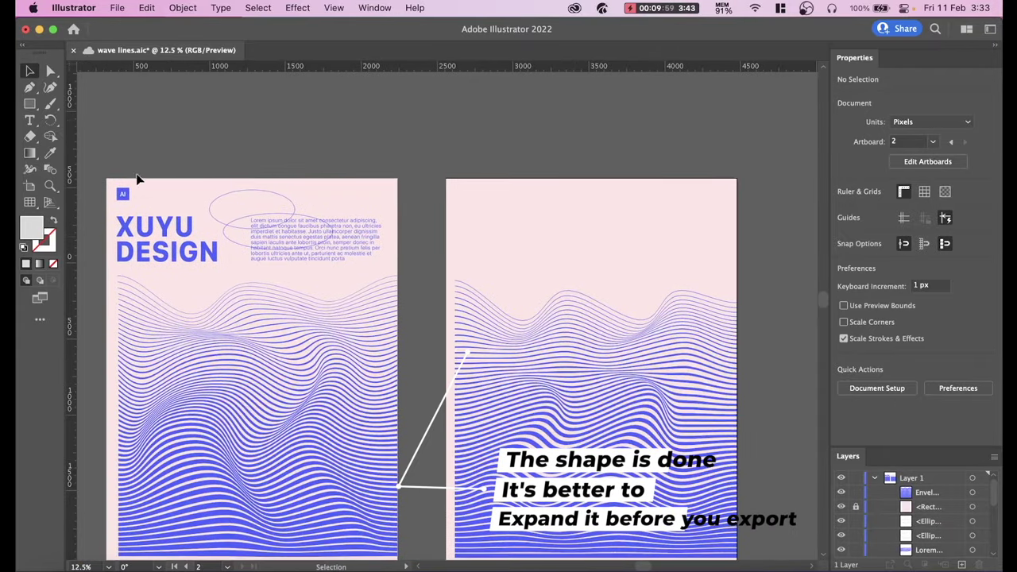
- Copy the Ai logo from the first poster into the second poster's top-left corner
{"action": "left_click", "coordinate": [124, 196]}
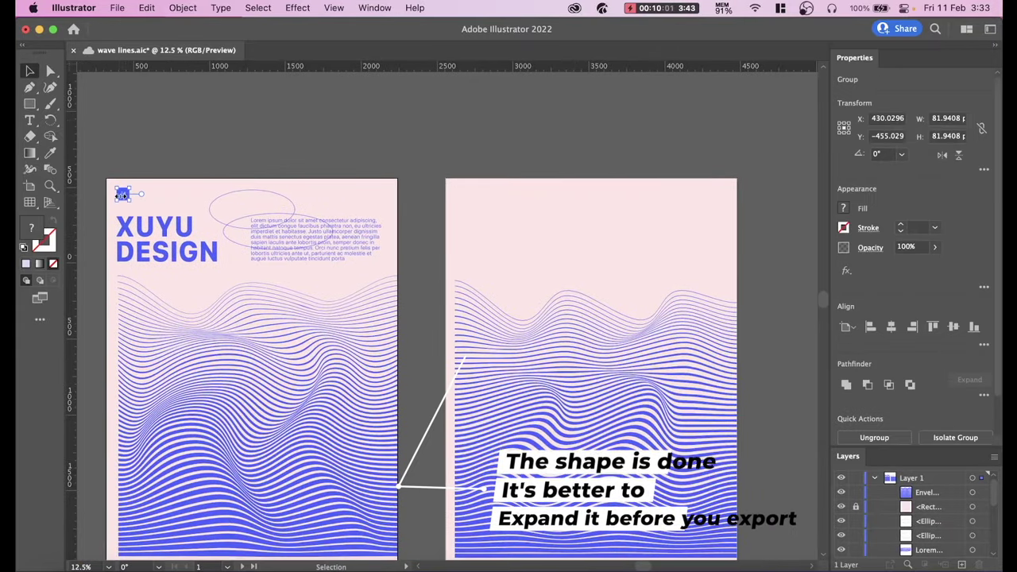
{"action": "key", "text": "a"}
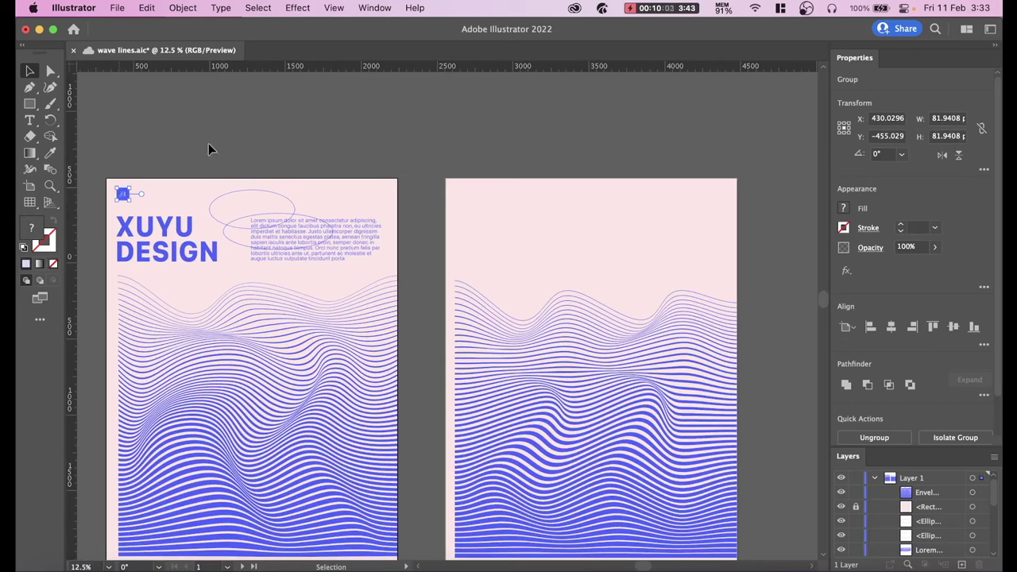
{"action": "left_click", "coordinate": [209, 143]}
{"action": "key", "text": "ctrl+v"}
{"action": "key", "text": "v"}
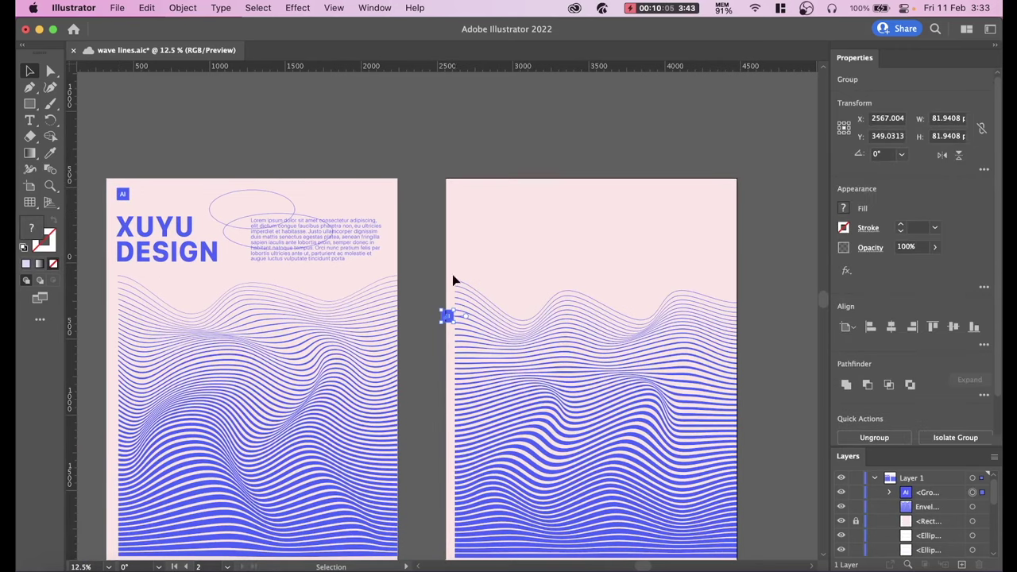
{"action": "left_click", "coordinate": [507, 162]}
{"action": "left_click_drag", "start_coordinate": [449, 316], "coordinate": [475, 230]}
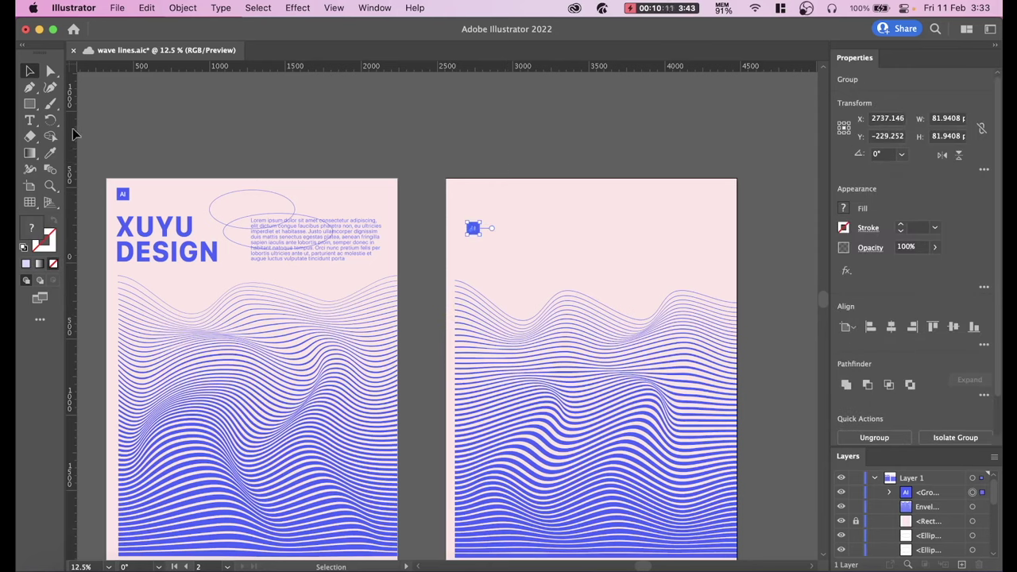
- Drag a vertical guide from the left ruler onto the second poster
{"action": "left_click_drag", "start_coordinate": [73, 133], "coordinate": [461, 192]}
{"action": "left_click_drag", "start_coordinate": [456, 192], "coordinate": [457, 193]}
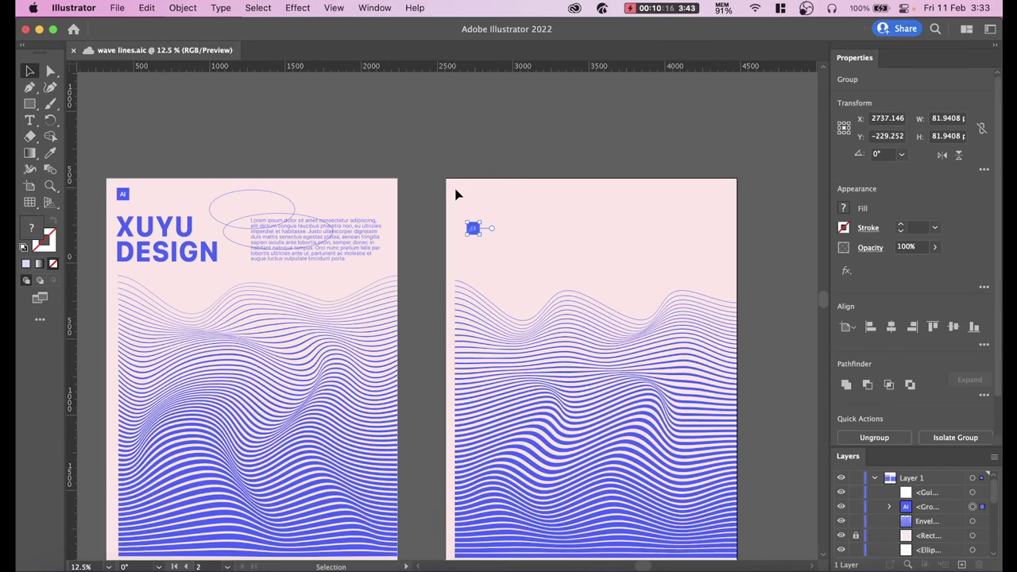
{"action": "left_click", "coordinate": [506, 150]}
- Pull another vertical ruler guide out near the second poster's edge
{"action": "left_click_drag", "start_coordinate": [574, 145], "coordinate": [443, 138]}
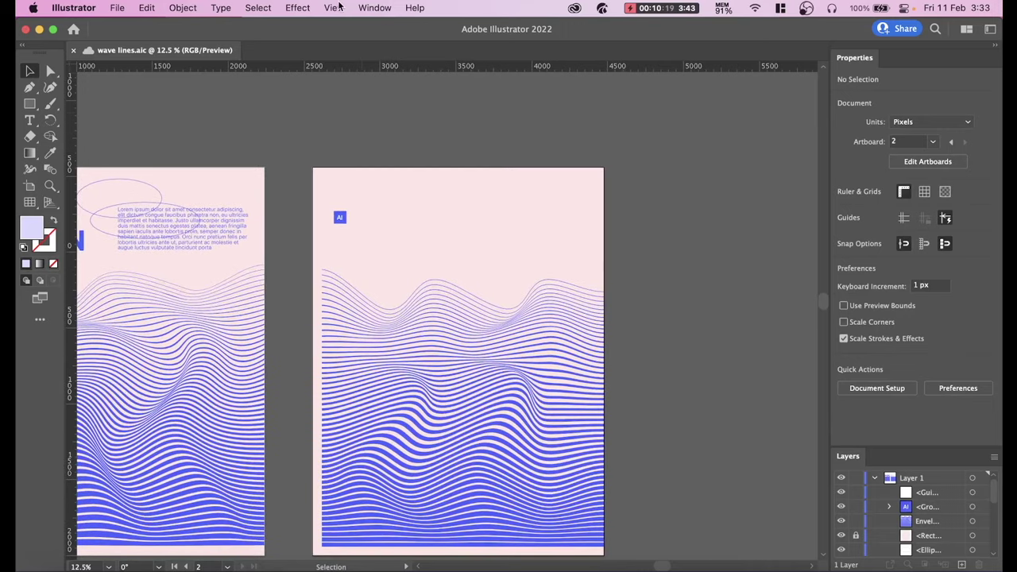
{"action": "left_click", "coordinate": [334, 7]}
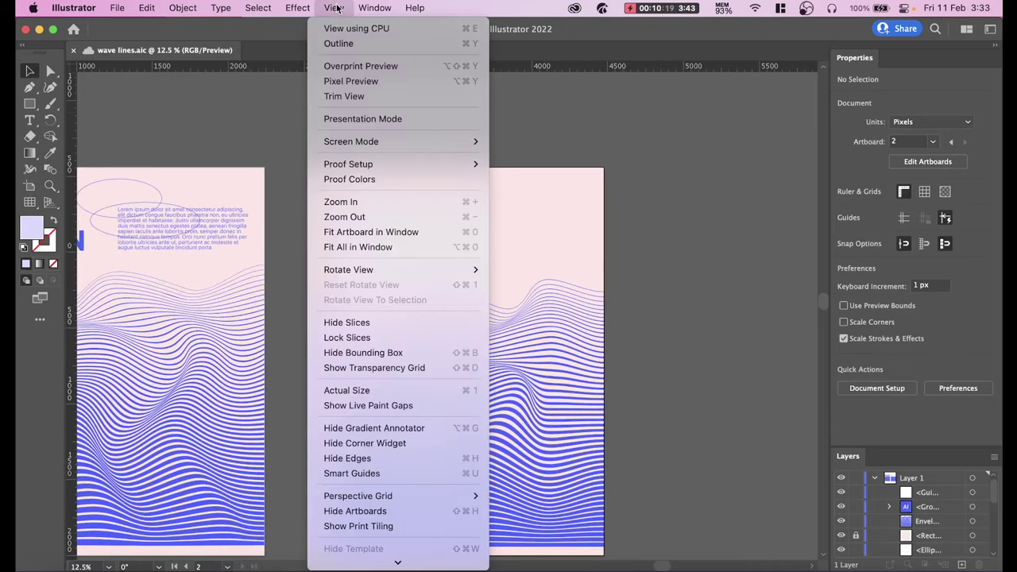
{"action": "left_click", "coordinate": [340, 84]}
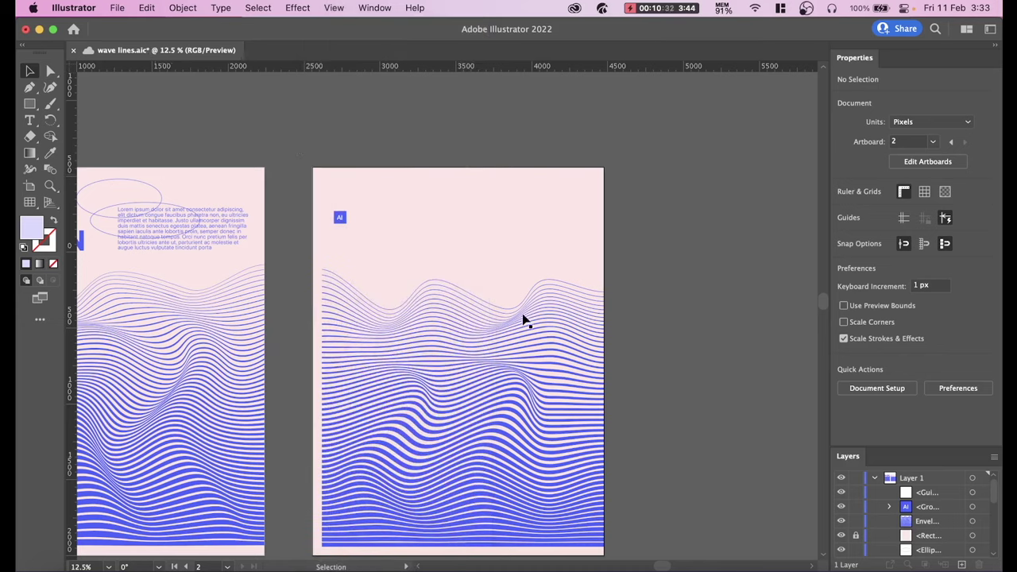
{"action": "left_click_drag", "start_coordinate": [76, 125], "coordinate": [155, 142]}
{"action": "left_click_drag", "start_coordinate": [317, 182], "coordinate": [300, 6]}
- Turn on View > Guides > Show Guides so the guides appear on the artboards
{"action": "left_click", "coordinate": [333, 8]}
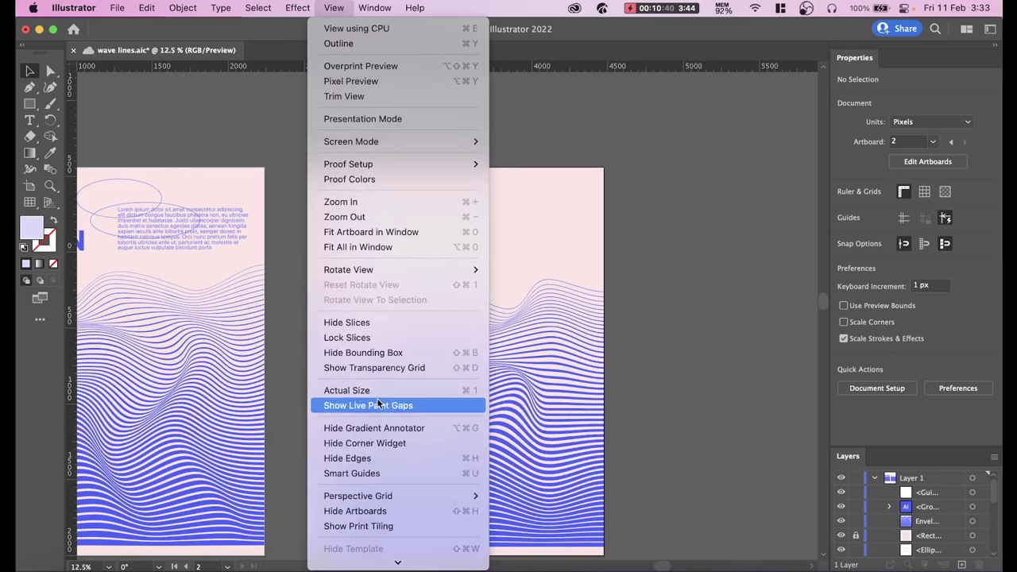
{"action": "mouse_move", "coordinate": [357, 495]}
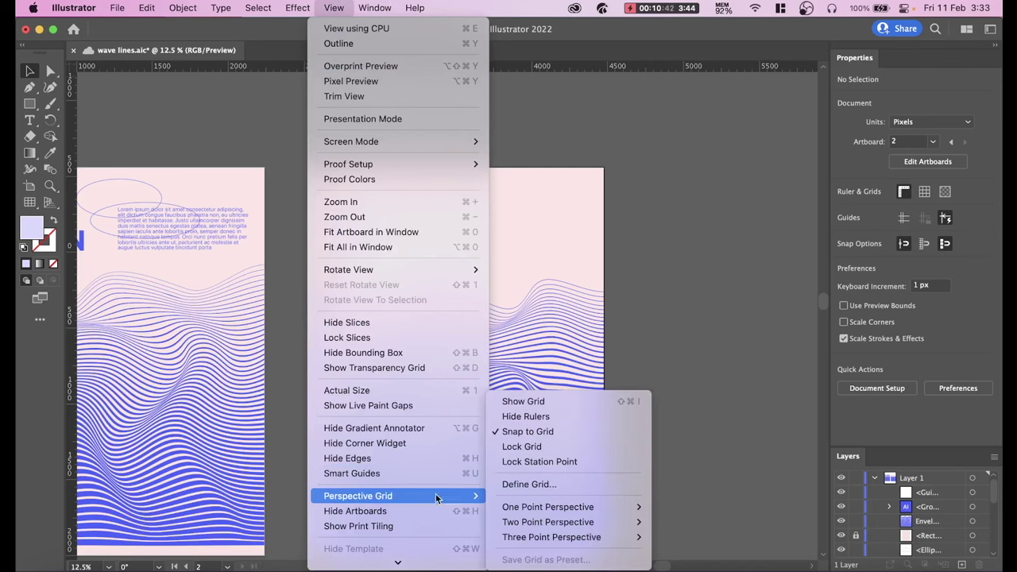
{"action": "scroll", "coordinate": [442, 499], "scroll_direction": "down", "scroll_amount": 2}
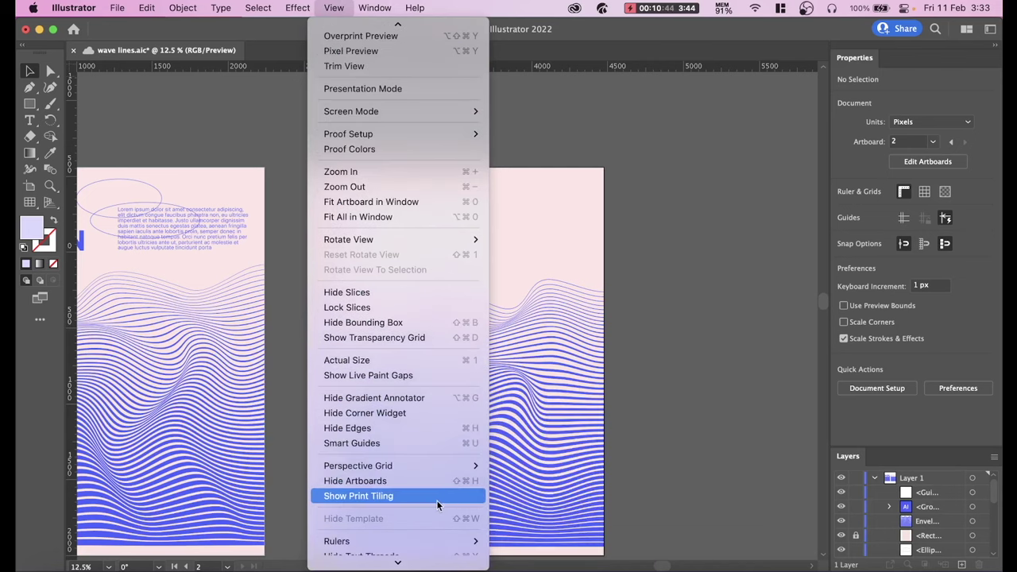
{"action": "scroll", "coordinate": [436, 499], "scroll_direction": "down", "scroll_amount": 2}
{"action": "scroll", "coordinate": [435, 501], "scroll_direction": "down", "scroll_amount": 3}
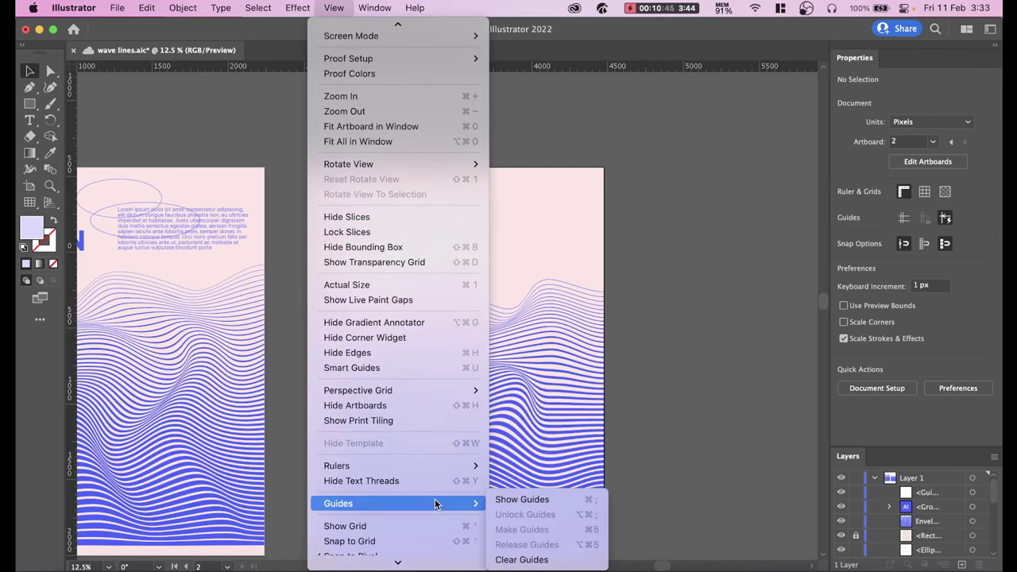
{"action": "left_click", "coordinate": [518, 500]}
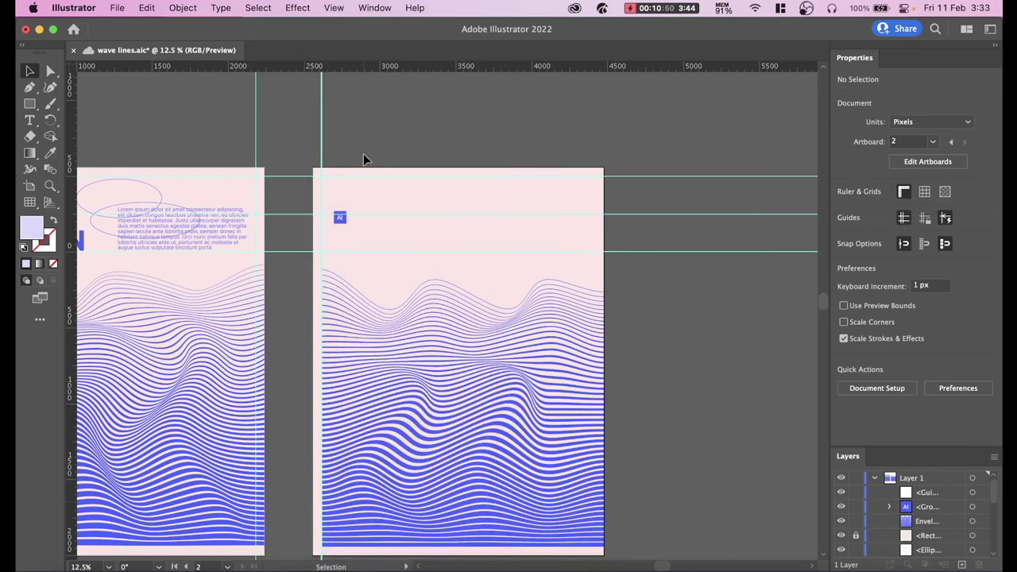
{"action": "key", "text": "super+equal"}
- Zoom and pan to the top-left corner of the second poster
{"action": "scroll", "coordinate": [388, 177], "scroll_direction": "up", "scroll_amount": 3}
{"action": "scroll", "coordinate": [388, 177], "scroll_direction": "left", "scroll_amount": 3}
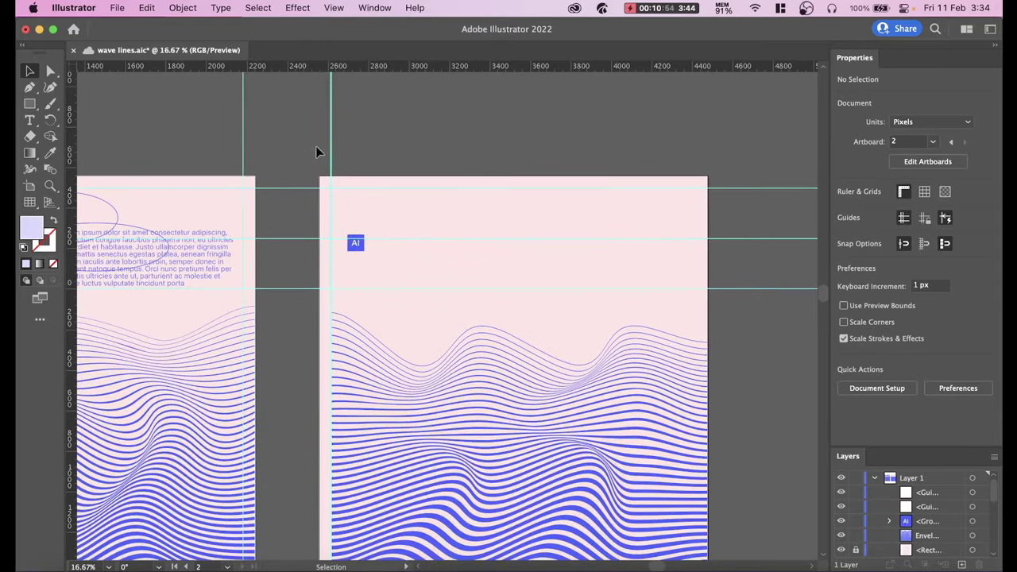
{"action": "left_click_drag", "start_coordinate": [483, 256], "coordinate": [467, 156]}
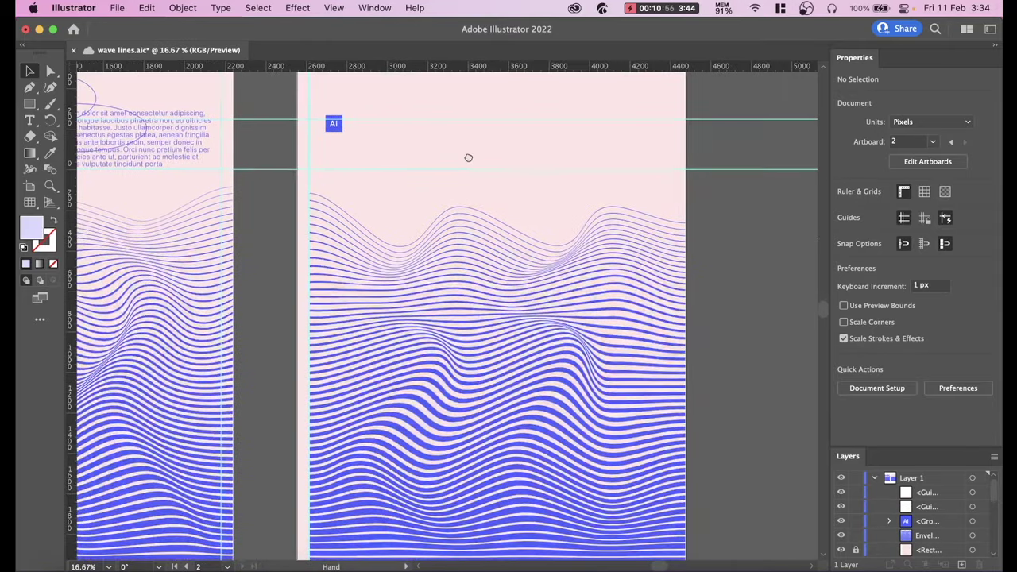
{"action": "scroll", "coordinate": [418, 236], "scroll_direction": "up", "scroll_amount": 3}
{"action": "scroll", "coordinate": [418, 236], "scroll_direction": "up", "scroll_amount": 1}
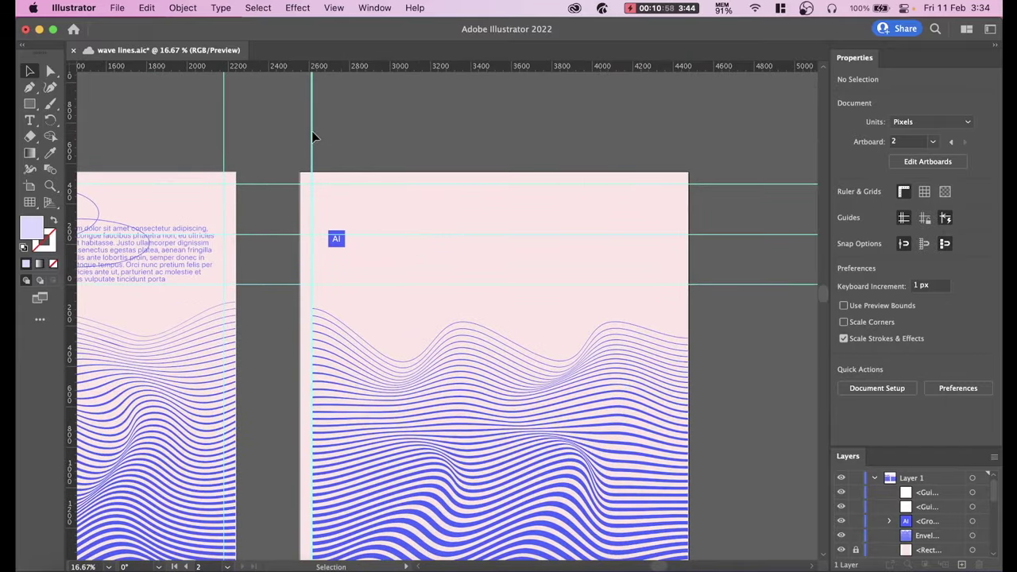
{"action": "left_click_drag", "start_coordinate": [570, 188], "coordinate": [549, 91]}
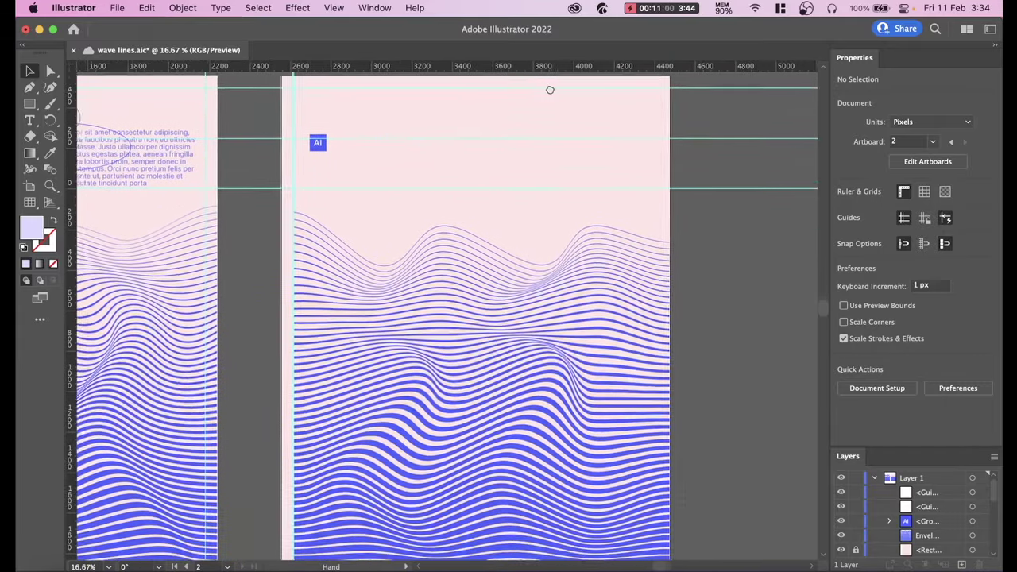
{"action": "left_click_drag", "start_coordinate": [622, 357], "coordinate": [619, 277]}
{"action": "scroll", "coordinate": [588, 262], "scroll_direction": "up", "scroll_amount": 3}
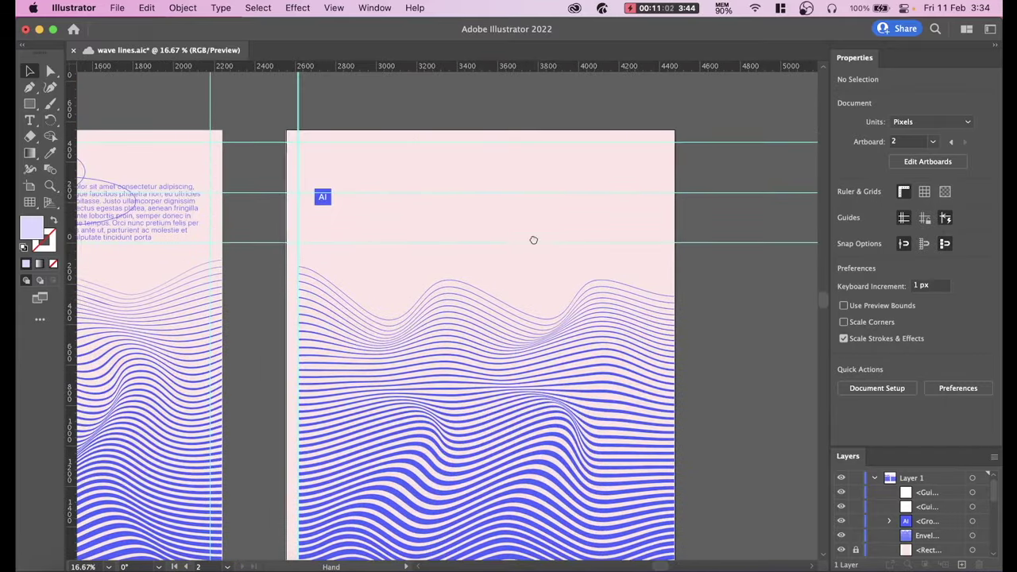
{"action": "scroll", "coordinate": [533, 239], "scroll_direction": "up", "scroll_amount": 5}
- Snap the second poster's Ai logo onto the top-left guide intersection
{"action": "left_click", "coordinate": [333, 302]}
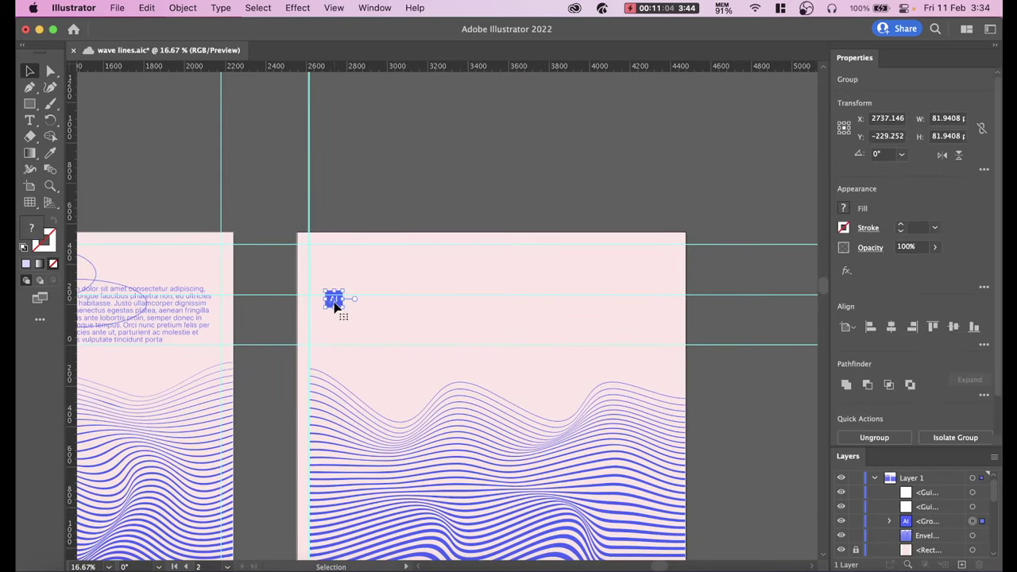
{"action": "left_click_drag", "start_coordinate": [334, 302], "coordinate": [318, 252]}
{"action": "left_click_drag", "start_coordinate": [319, 252], "coordinate": [318, 252]}
{"action": "left_click", "coordinate": [383, 194]}
{"action": "mouse_move", "coordinate": [386, 190]}
{"action": "left_mouse_down"}
{"action": "mouse_move", "coordinate": [519, 198]}
{"action": "mouse_move", "coordinate": [479, 206]}
{"action": "mouse_move", "coordinate": [699, 182]}
{"action": "left_mouse_up"}
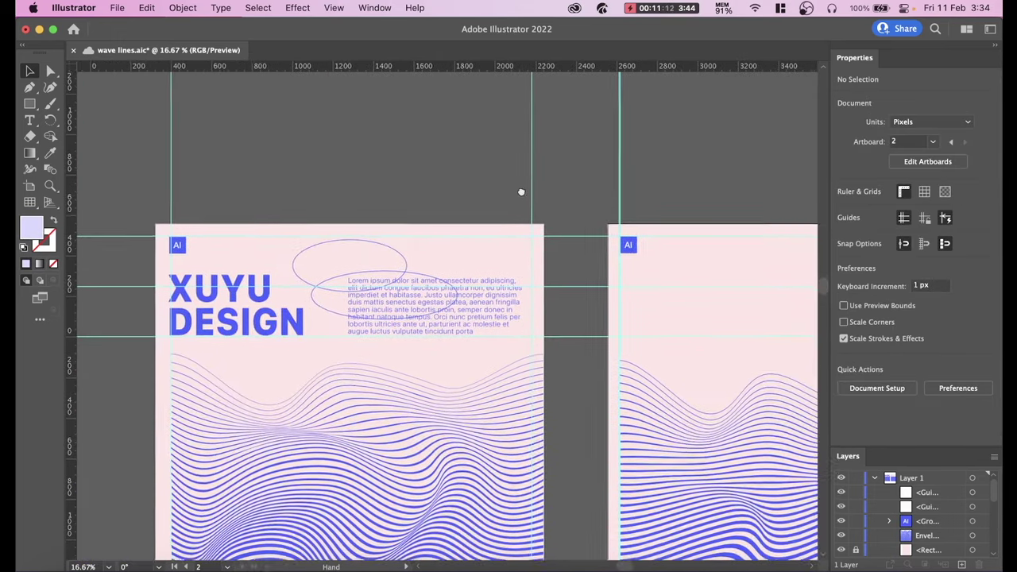
{"action": "left_click_drag", "start_coordinate": [519, 190], "coordinate": [531, 155]}
- Alt-drag a copy of the XUYU DESIGN heading onto the second poster
{"action": "left_click", "coordinate": [302, 285]}
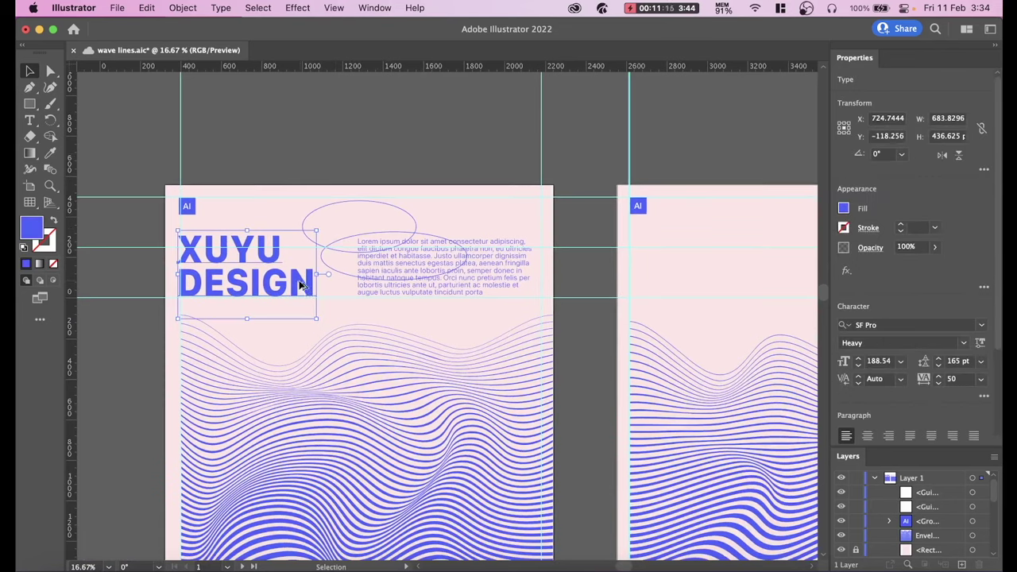
{"action": "left_click_drag", "start_coordinate": [301, 287], "coordinate": [739, 297]}
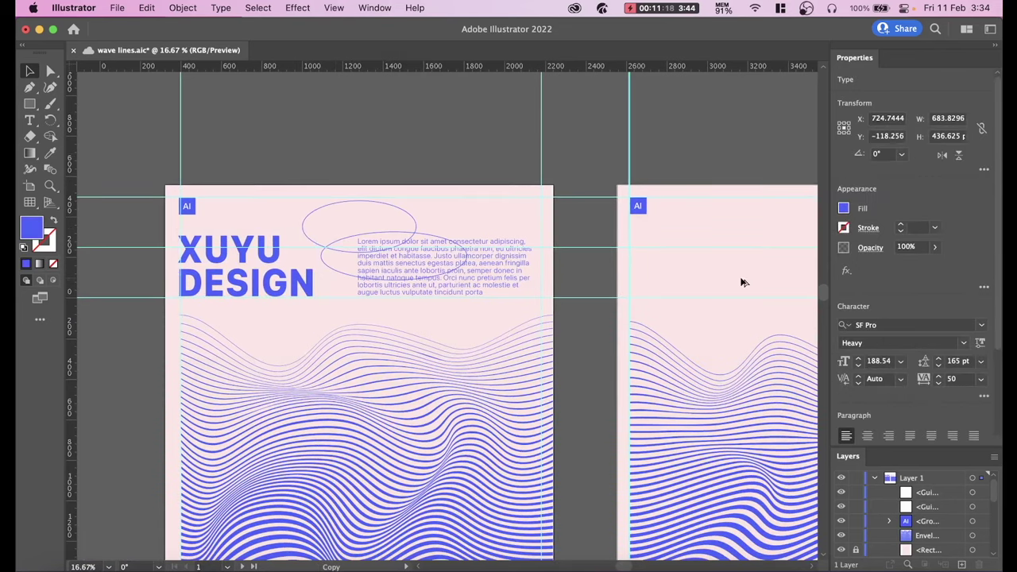
{"action": "scroll", "coordinate": [718, 298], "scroll_direction": "right", "scroll_amount": 5}
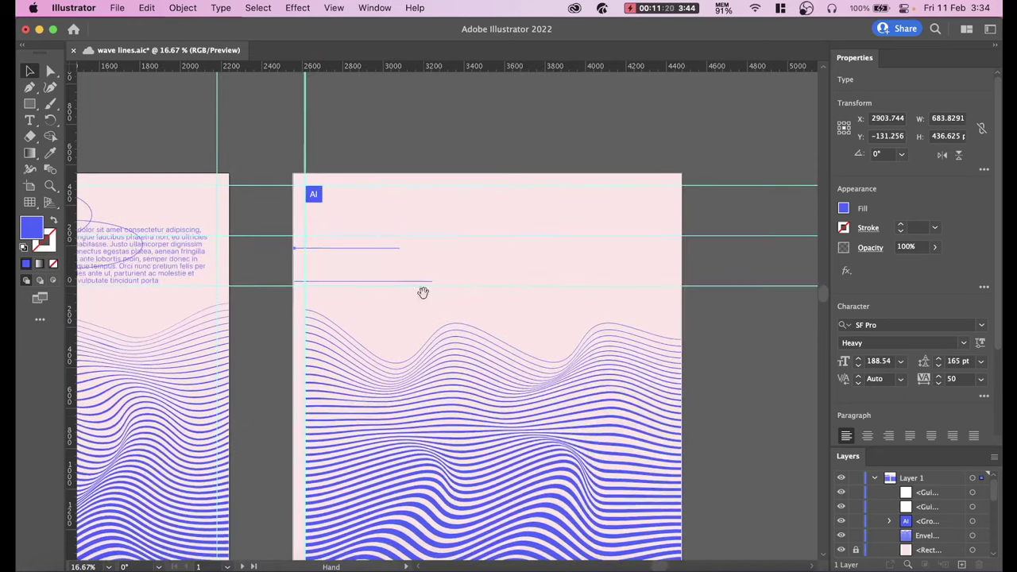
{"action": "scroll", "coordinate": [956, 543], "scroll_direction": "down", "scroll_amount": 1}
{"action": "scroll", "coordinate": [949, 540], "scroll_direction": "down", "scroll_amount": 3}
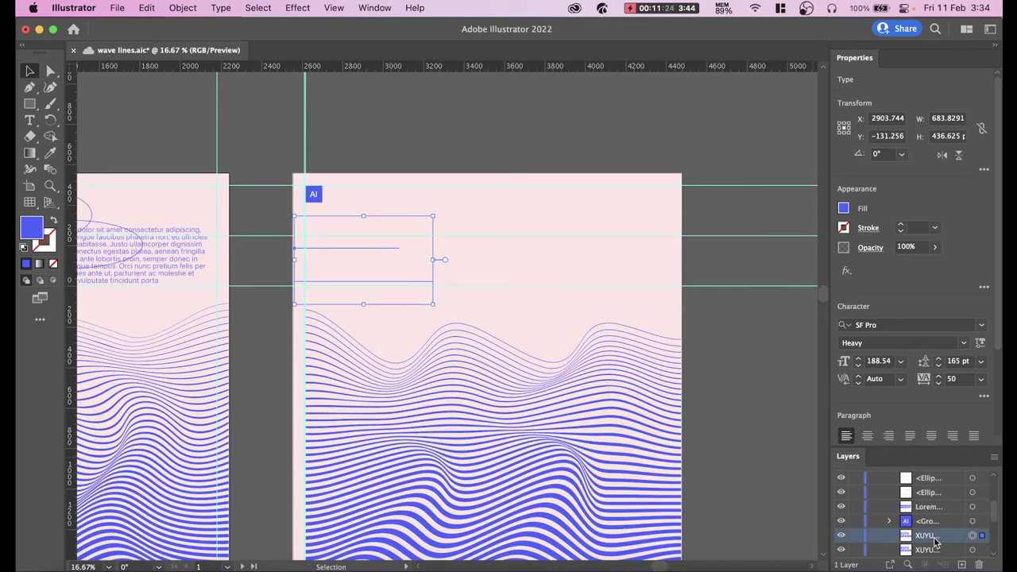
- Move the heading copy's layer to the top of Layer 1, align it to the left guide, and select its text
{"action": "mouse_move", "coordinate": [938, 543]}
{"action": "left_mouse_down"}
{"action": "mouse_move", "coordinate": [935, 483]}
{"action": "mouse_move", "coordinate": [934, 492]}
{"action": "left_mouse_up"}
{"action": "left_click", "coordinate": [429, 116]}
{"action": "left_click", "coordinate": [359, 270]}
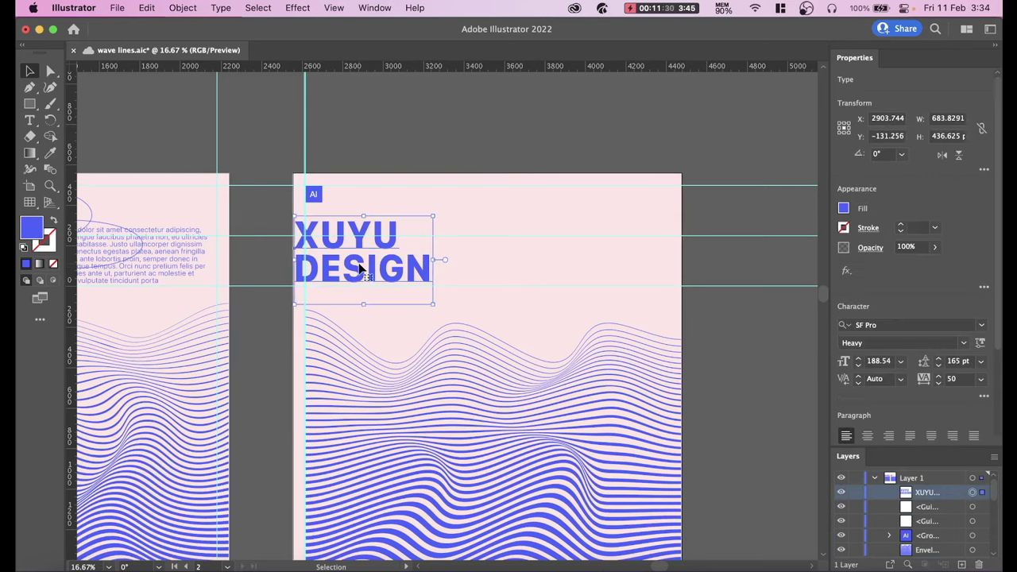
{"action": "left_click_drag", "start_coordinate": [359, 270], "coordinate": [371, 272]}
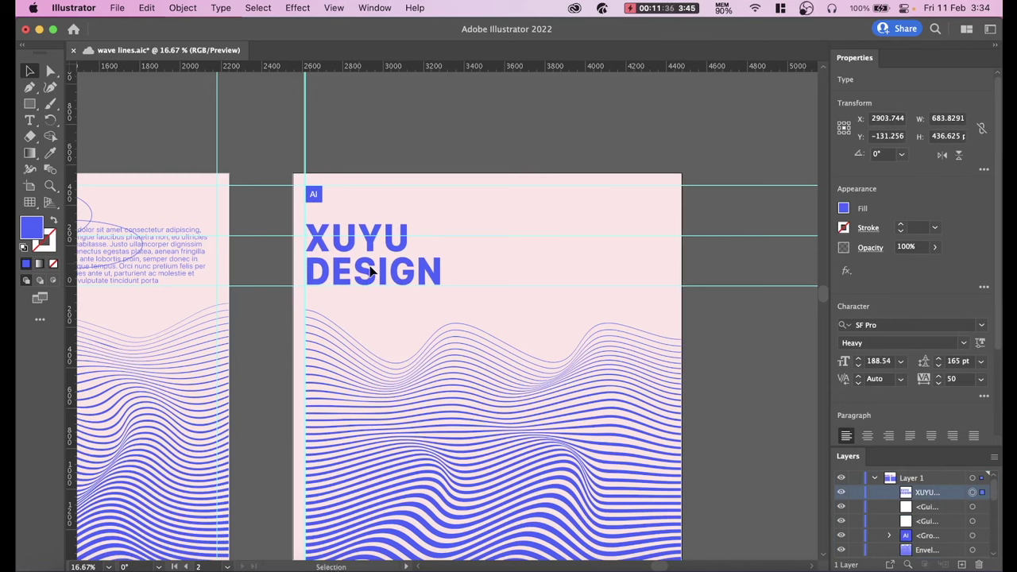
{"action": "left_click", "coordinate": [429, 133]}
{"action": "double_click", "coordinate": [404, 274]}
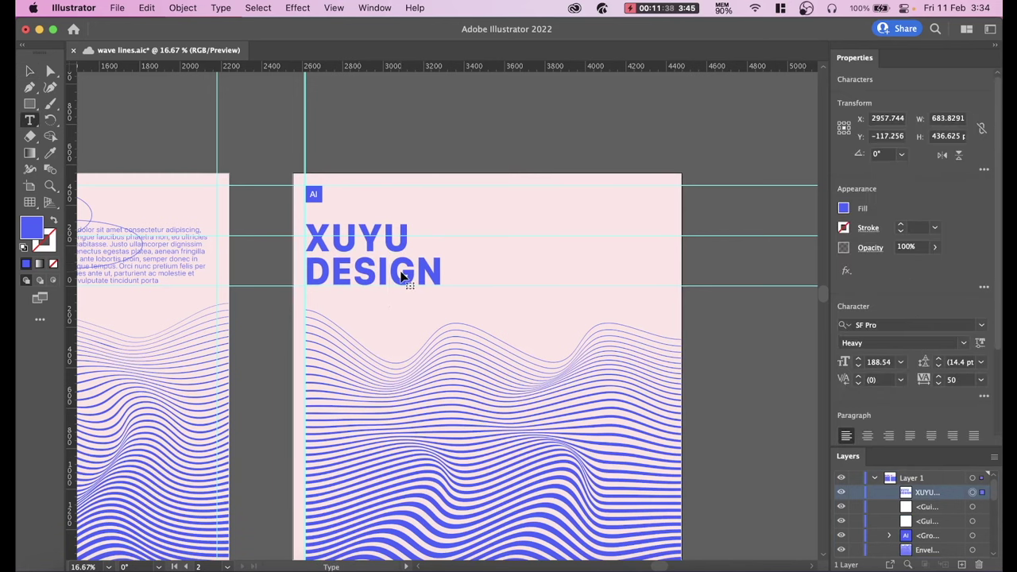
{"action": "triple_click", "coordinate": [402, 272]}
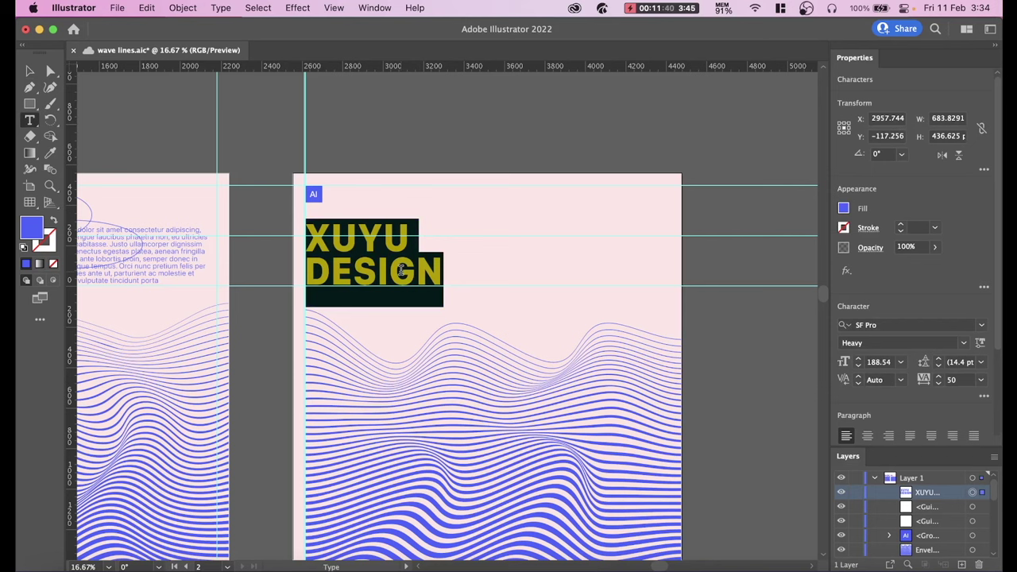
- Replace the heading text with 'YOUR' and 'TITLE' on two lines, then select all of it
{"action": "type", "text": "YO"}
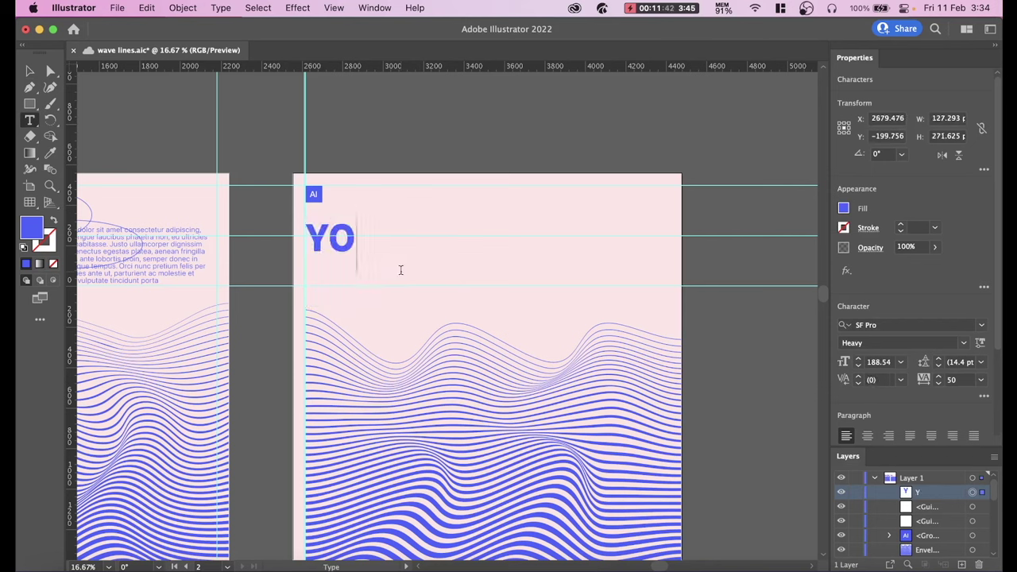
{"action": "type", "text": "UR "}
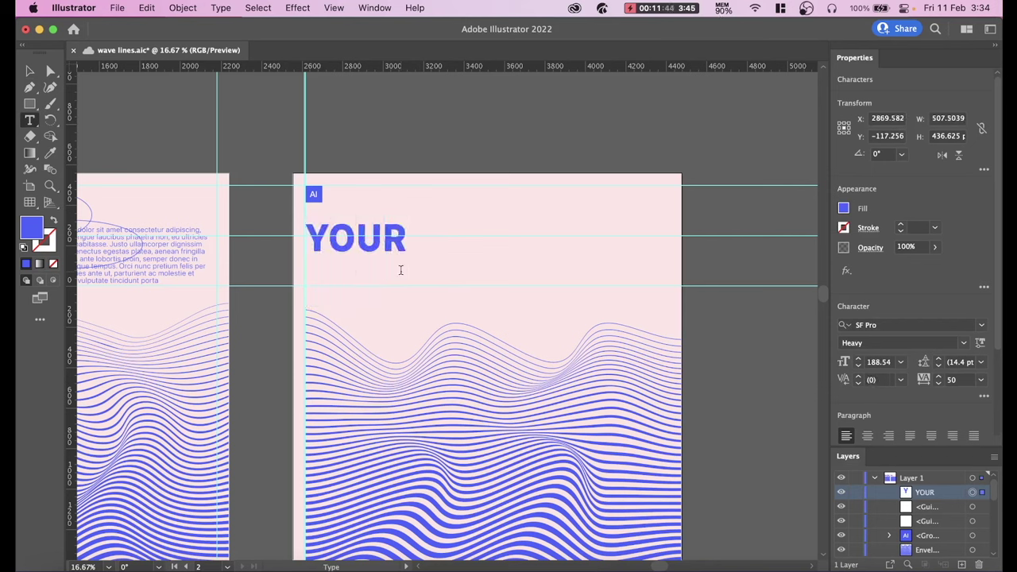
{"action": "type", "text": "TI"}
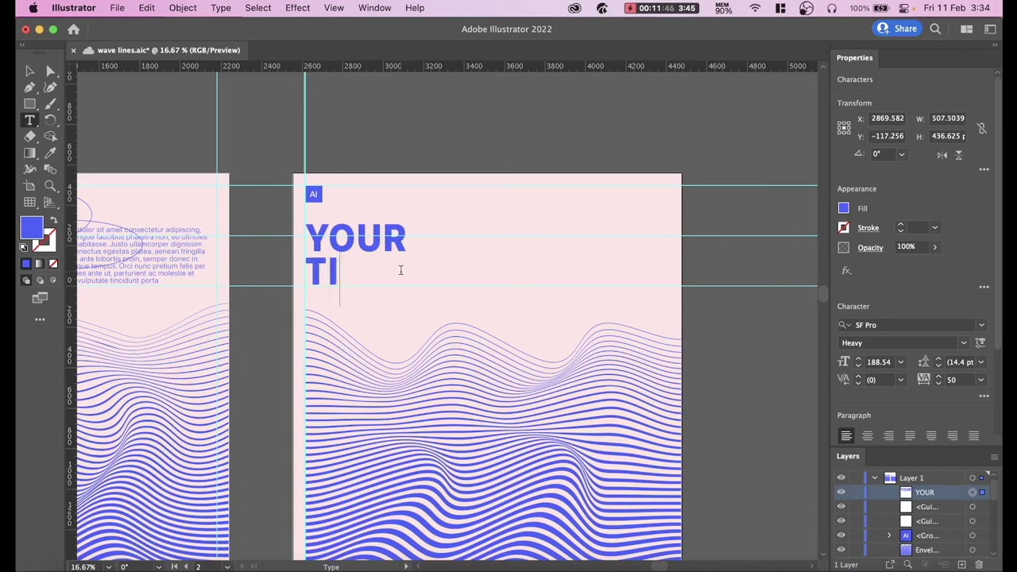
{"action": "type", "text": "TLE"}
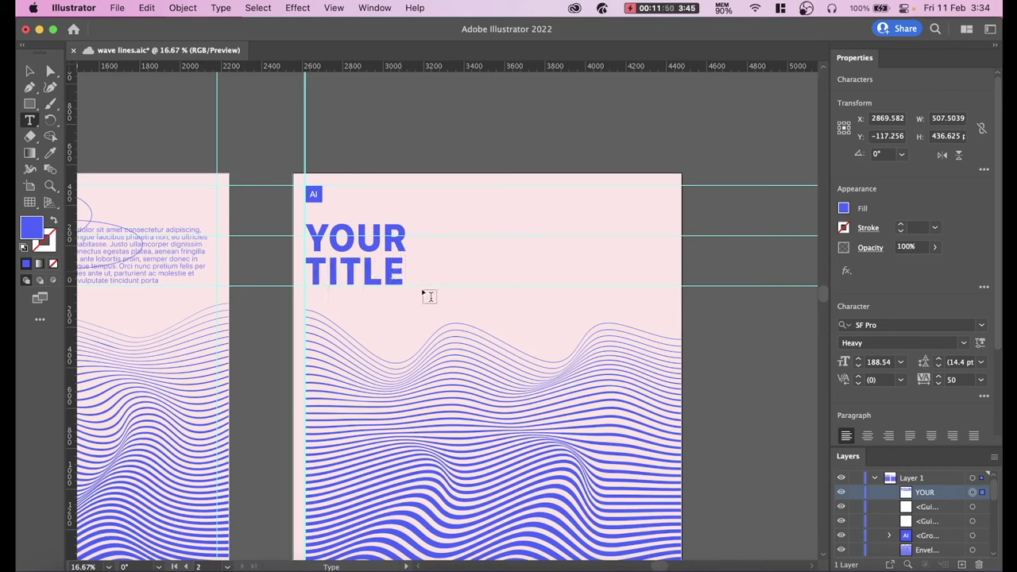
{"action": "left_click", "coordinate": [29, 71]}
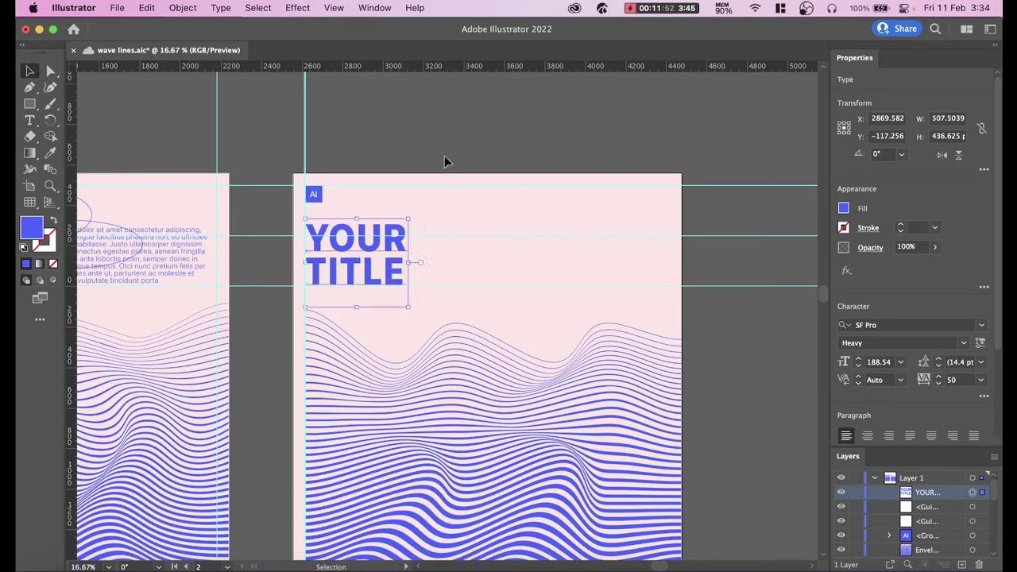
{"action": "left_click", "coordinate": [421, 211]}
{"action": "key", "text": "t"}
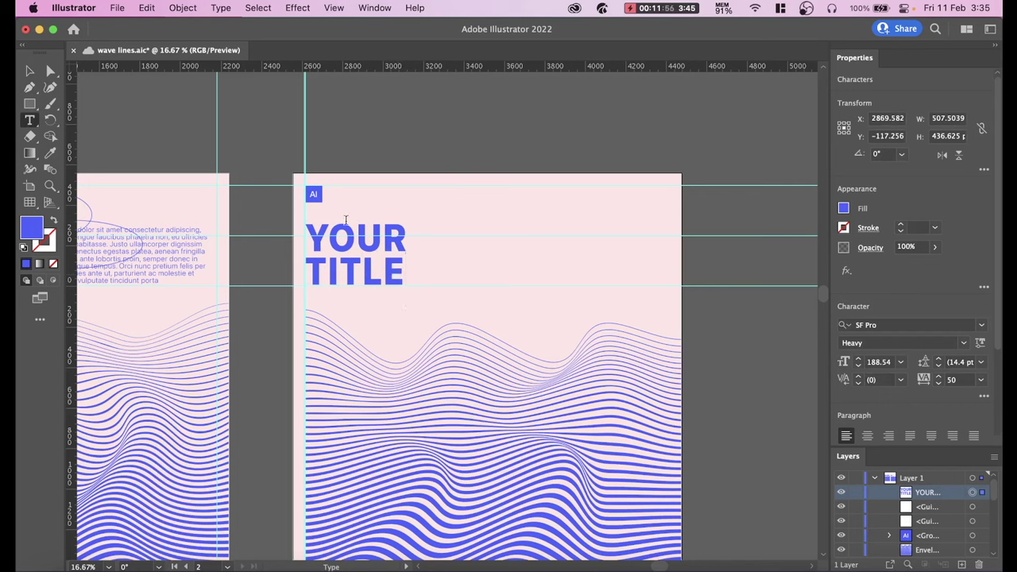
{"action": "left_click", "coordinate": [324, 245], "text": "super"}
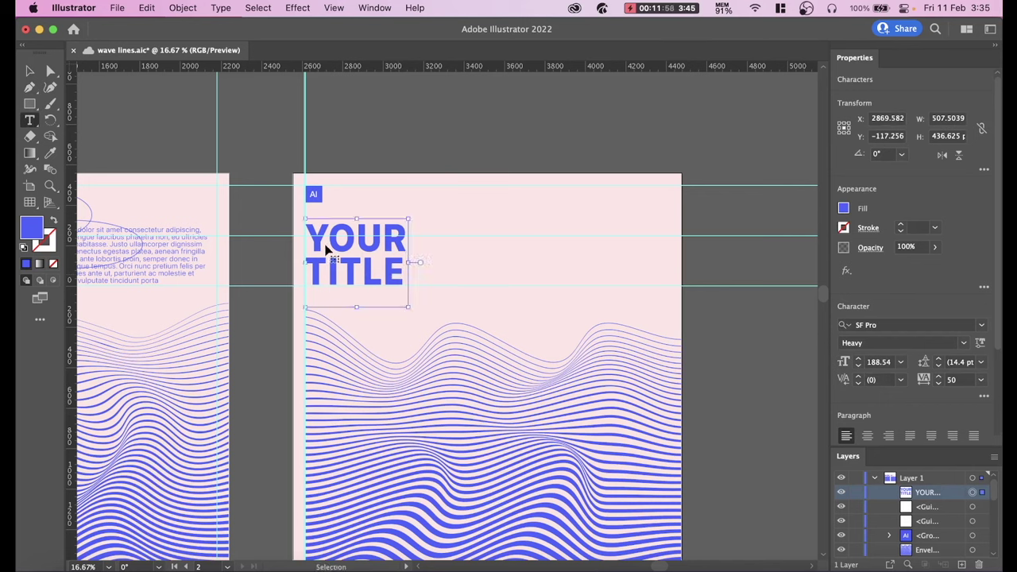
{"action": "triple_click", "coordinate": [325, 250]}
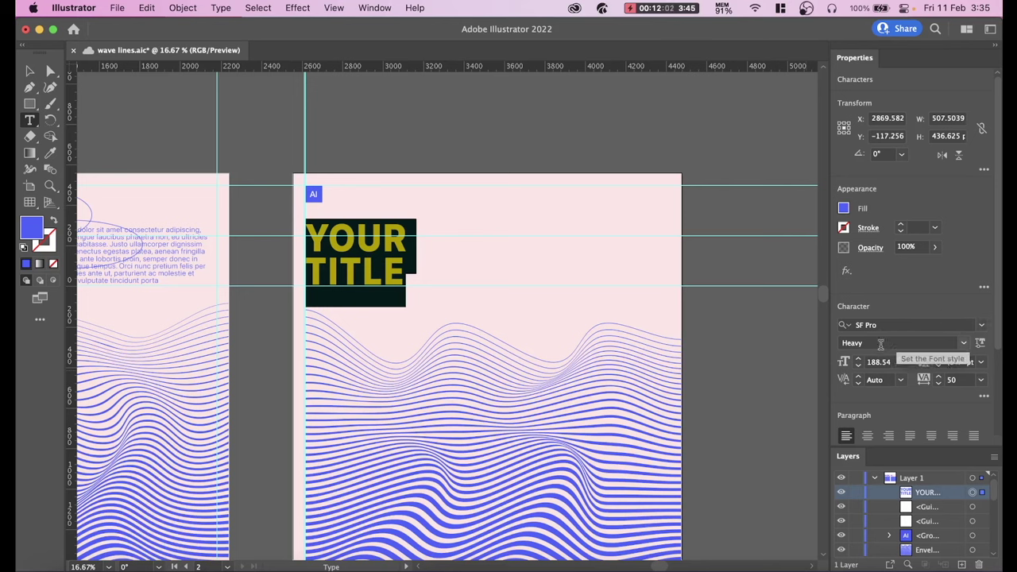
- Keep the SF Pro Heavy weight and set YOUR TITLE's tracking to 100
{"action": "left_click", "coordinate": [965, 341]}
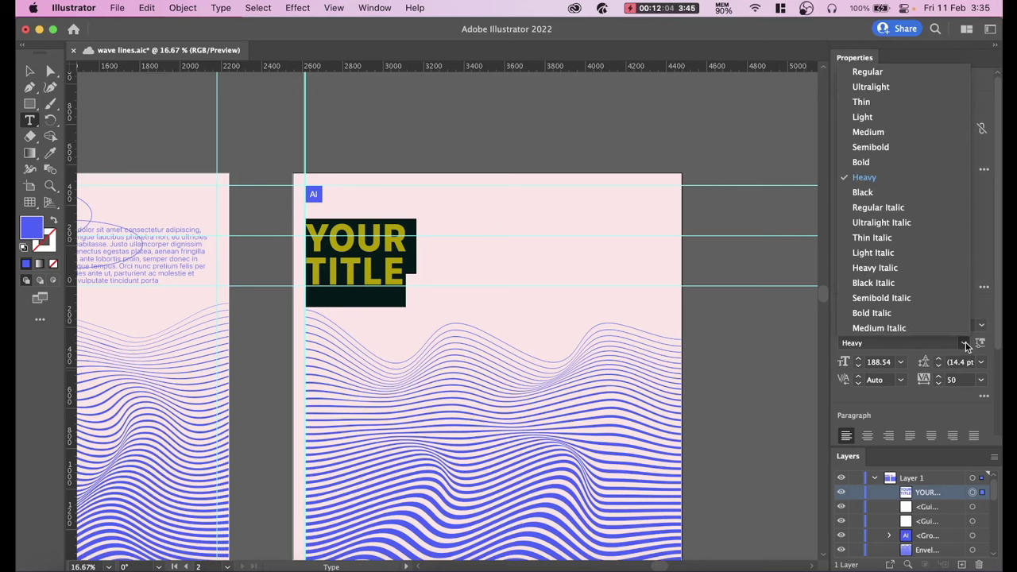
{"action": "left_click", "coordinate": [881, 179]}
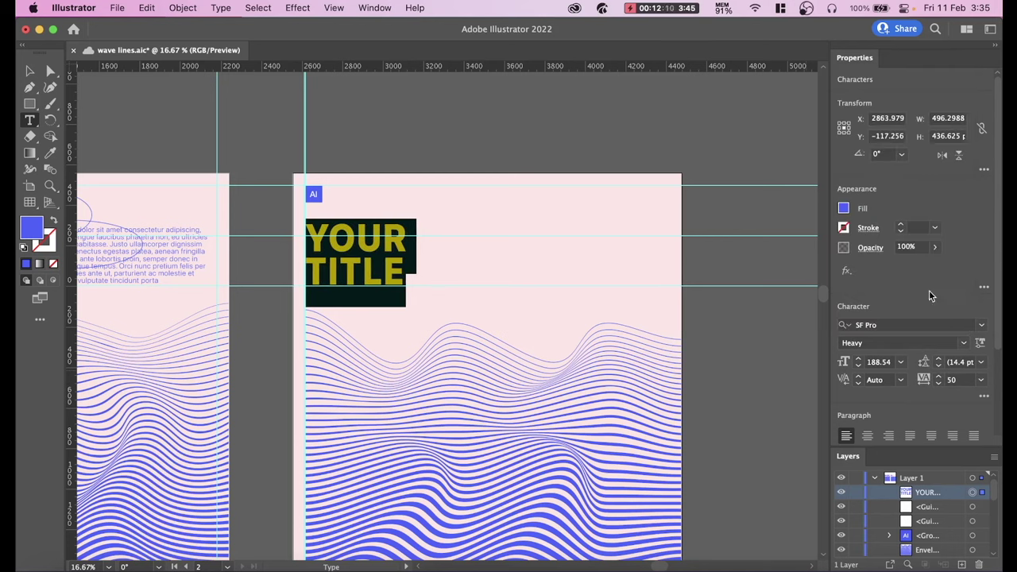
{"action": "left_click", "coordinate": [980, 378]}
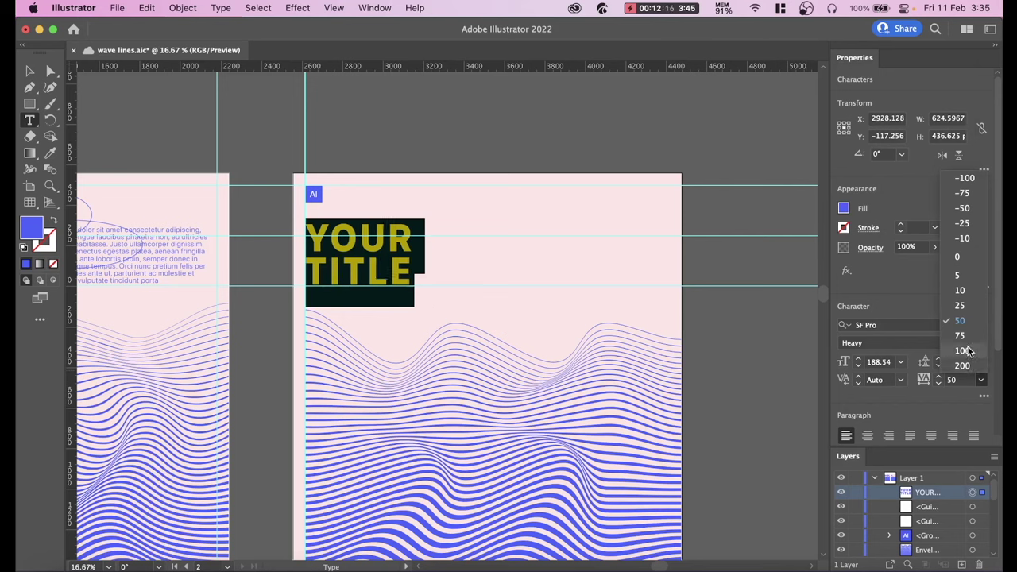
{"action": "left_click", "coordinate": [967, 348]}
{"action": "key", "text": "ctrl+z"}
{"action": "type", "text": "v"}
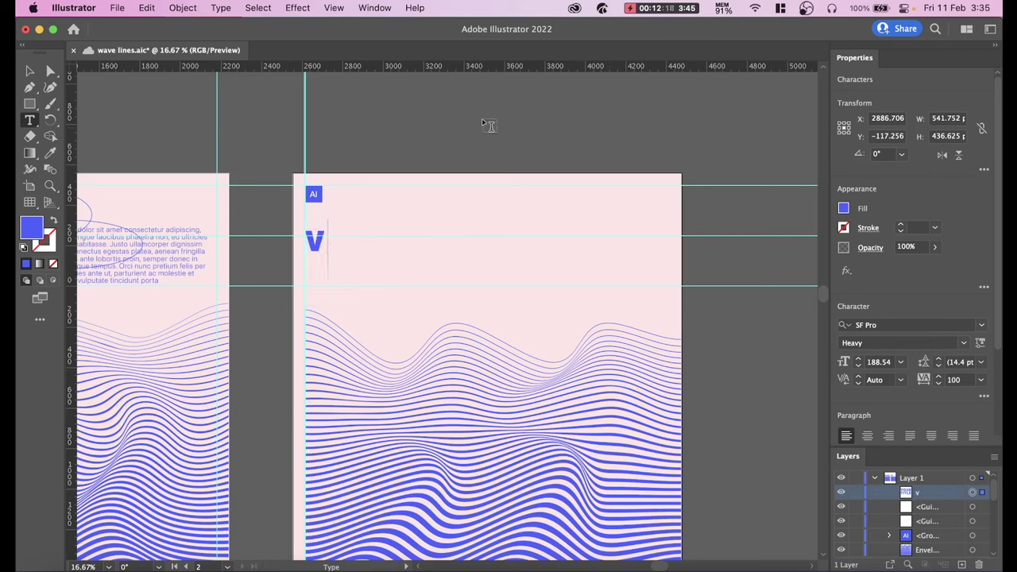
{"action": "key", "text": "ctrl+shift+z"}
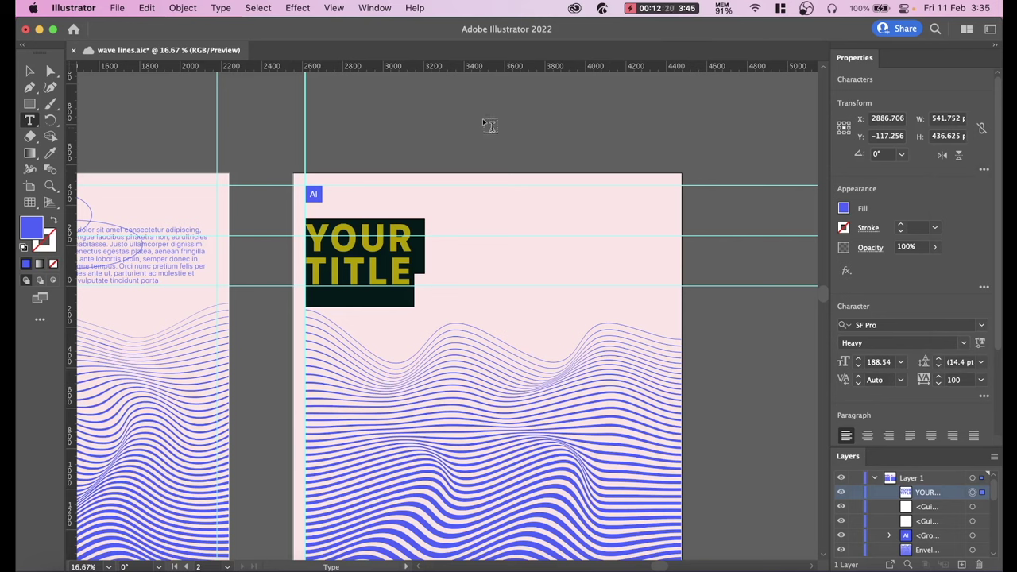
{"action": "key", "text": "ctrl+shift+a"}
- Drag the top middle mesh point of the second poster's wave envelope slightly upward
{"action": "key", "text": "v"}
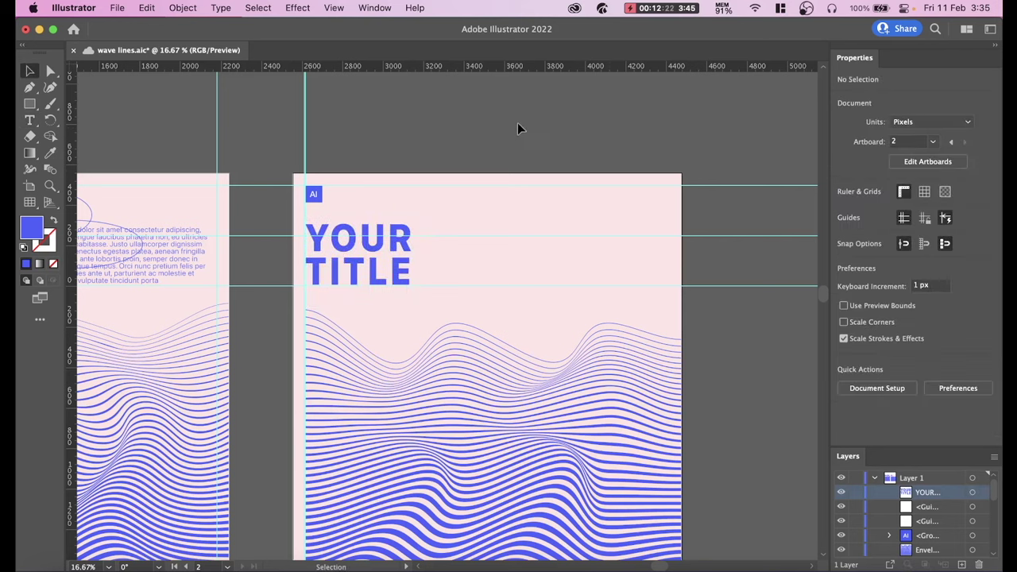
{"action": "scroll", "coordinate": [428, 231], "scroll_direction": "right", "scroll_amount": 3}
{"action": "scroll", "coordinate": [425, 244], "scroll_direction": "up", "scroll_amount": 2}
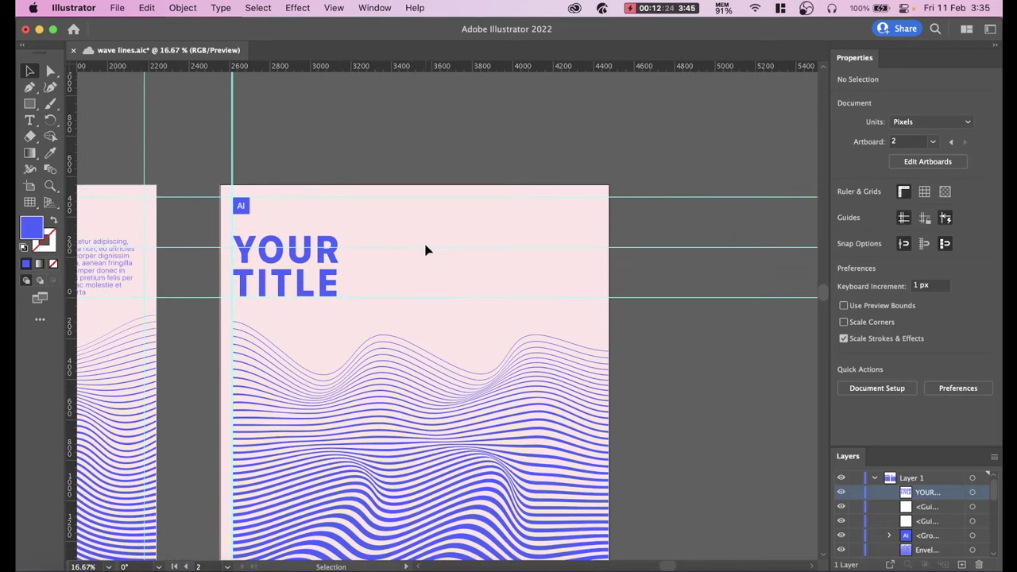
{"action": "scroll", "coordinate": [425, 251], "scroll_direction": "down", "scroll_amount": 2}
{"action": "scroll", "coordinate": [453, 236], "scroll_direction": "left", "scroll_amount": 3}
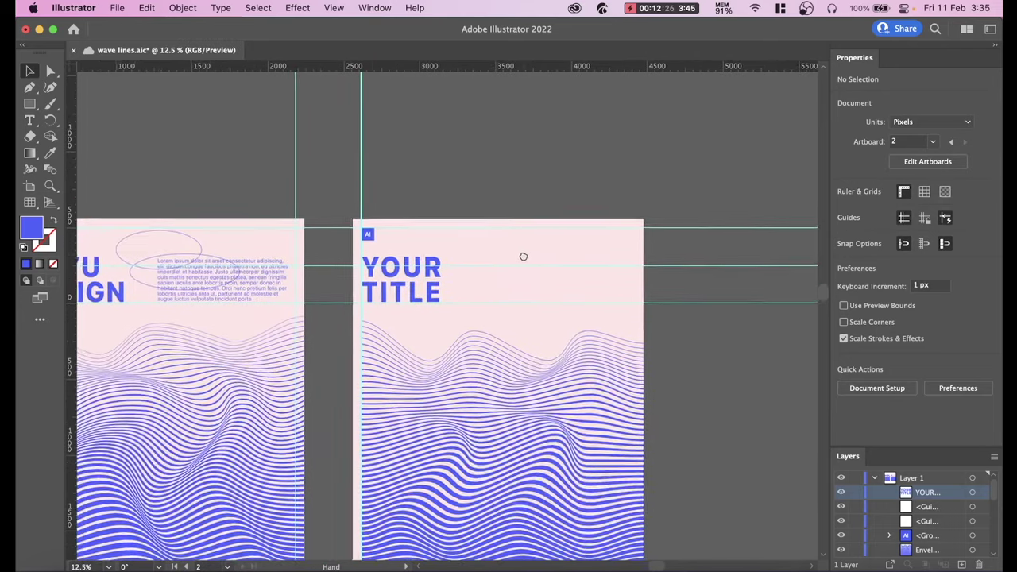
{"action": "mouse_move", "coordinate": [525, 228]}
{"action": "left_mouse_down"}
{"action": "mouse_move", "coordinate": [517, 236]}
{"action": "mouse_move", "coordinate": [513, 215]}
{"action": "mouse_move", "coordinate": [535, 186]}
{"action": "mouse_move", "coordinate": [637, 175]}
{"action": "mouse_move", "coordinate": [538, 188]}
{"action": "mouse_move", "coordinate": [506, 233]}
{"action": "left_mouse_up"}
{"action": "left_click", "coordinate": [485, 416]}
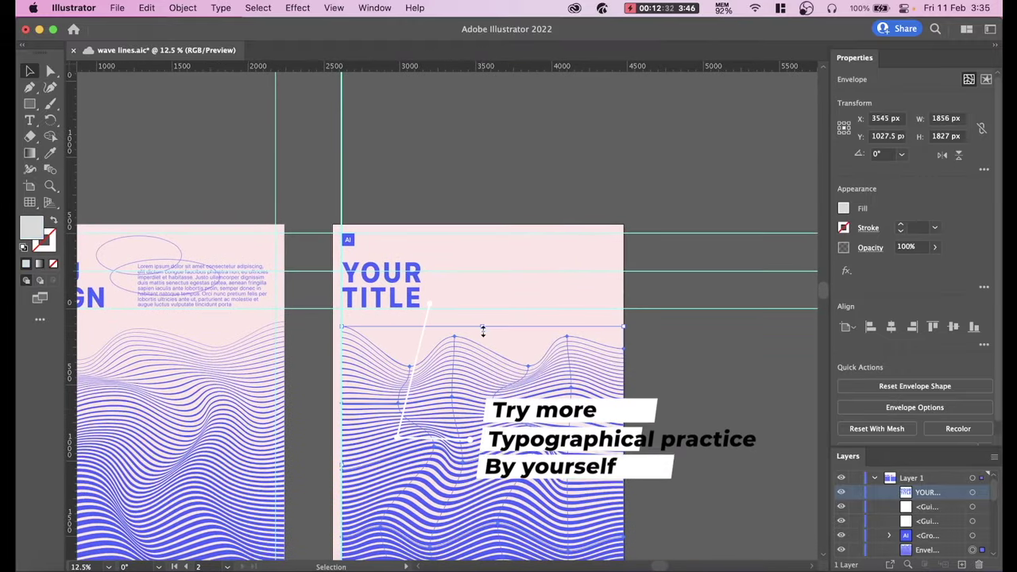
{"action": "mouse_move", "coordinate": [481, 329]}
{"action": "left_mouse_down"}
{"action": "mouse_move", "coordinate": [483, 315]}
{"action": "mouse_move", "coordinate": [484, 327]}
{"action": "left_mouse_up"}
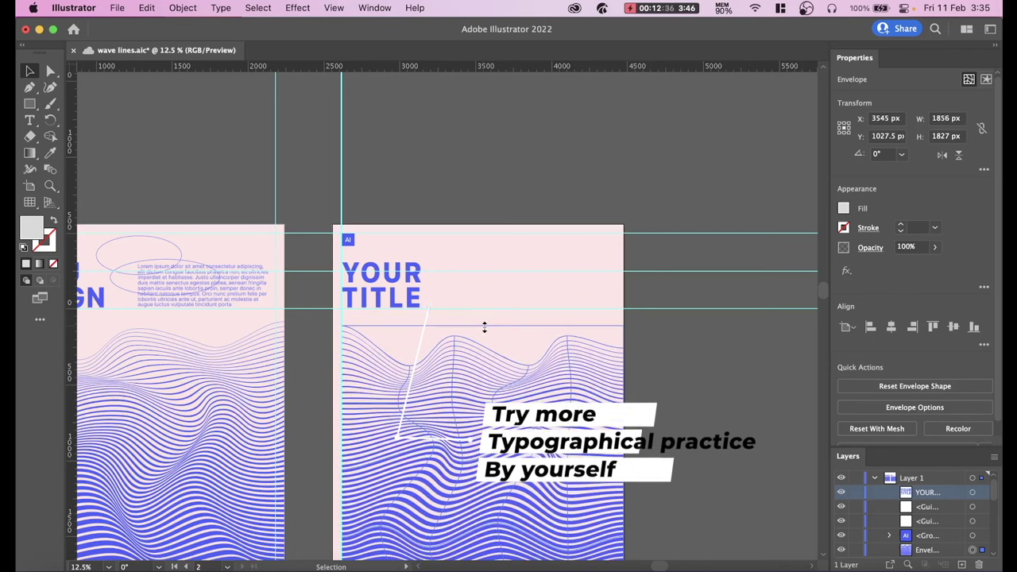
{"action": "left_click", "coordinate": [696, 360]}
{"action": "left_click_drag", "start_coordinate": [705, 335], "coordinate": [662, 270]}
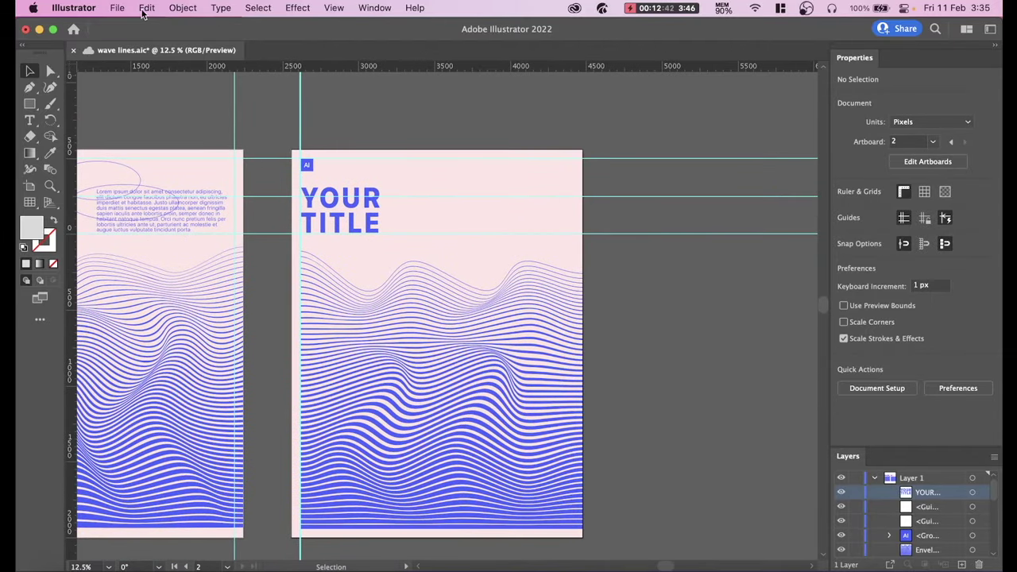
- Draw an ellipse near the top of the second poster
{"action": "left_click_drag", "start_coordinate": [30, 103], "coordinate": [80, 123]}
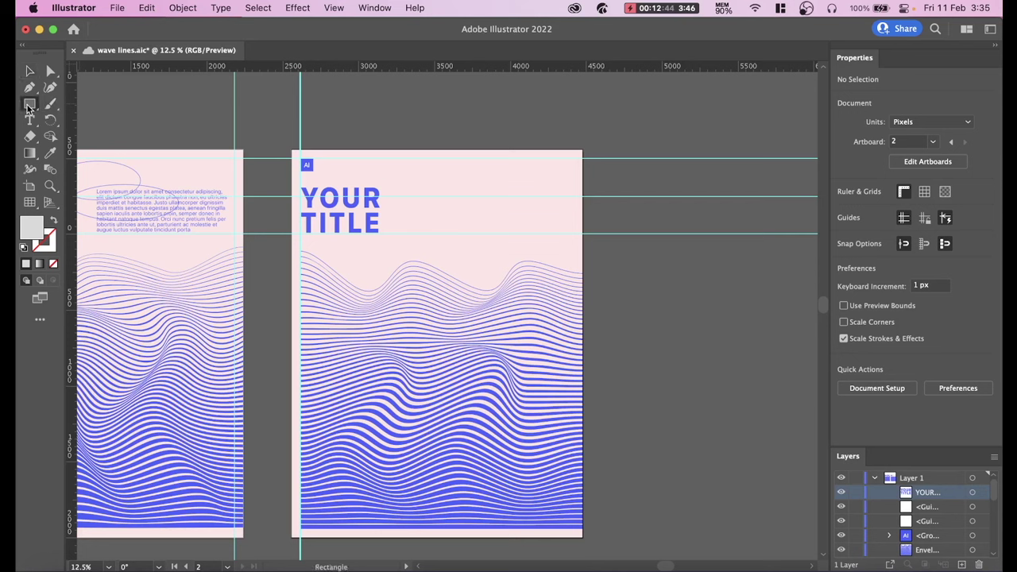
{"action": "left_click", "coordinate": [79, 120]}
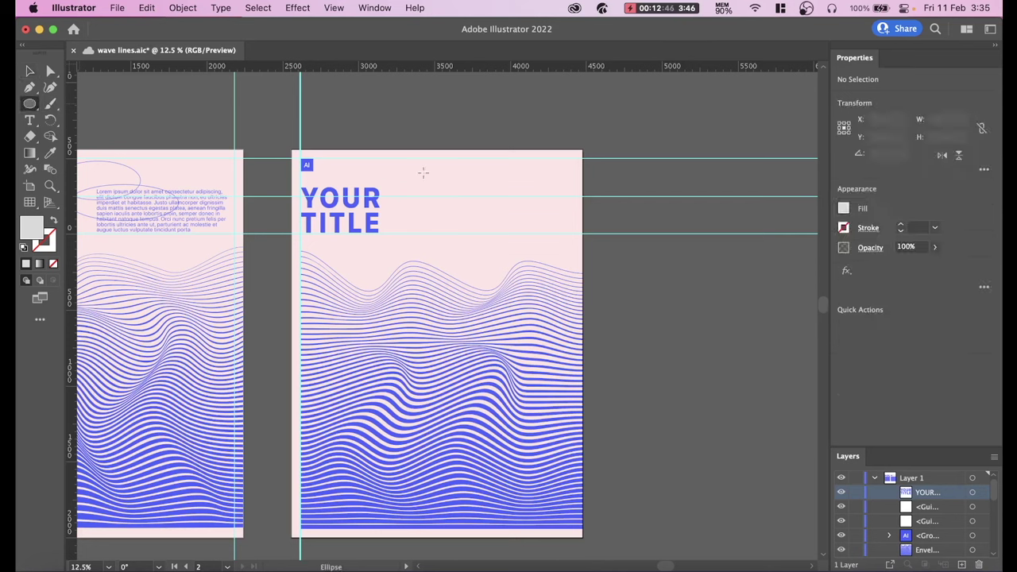
{"action": "left_click_drag", "start_coordinate": [415, 173], "coordinate": [487, 205]}
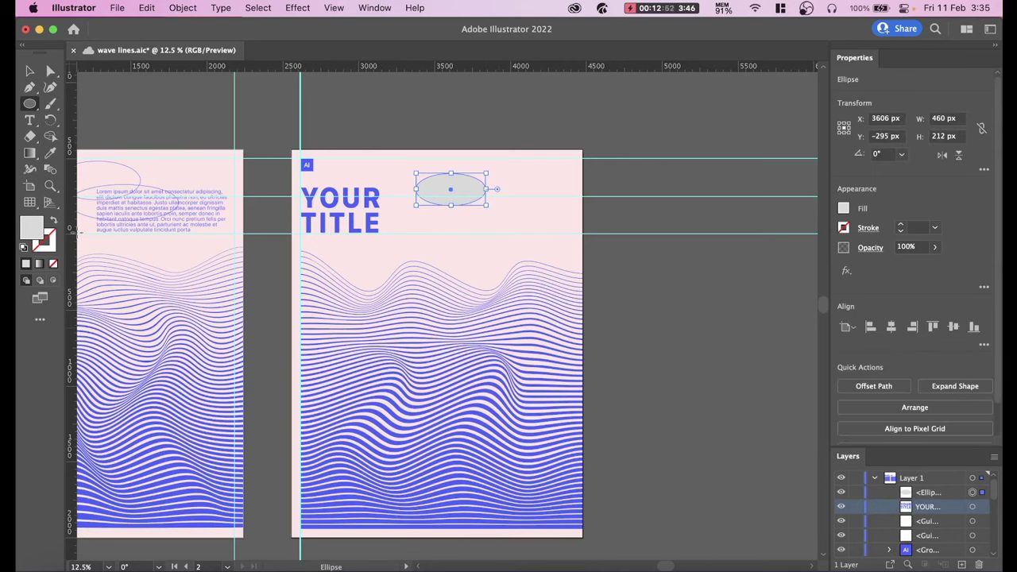
{"action": "left_click", "coordinate": [54, 222]}
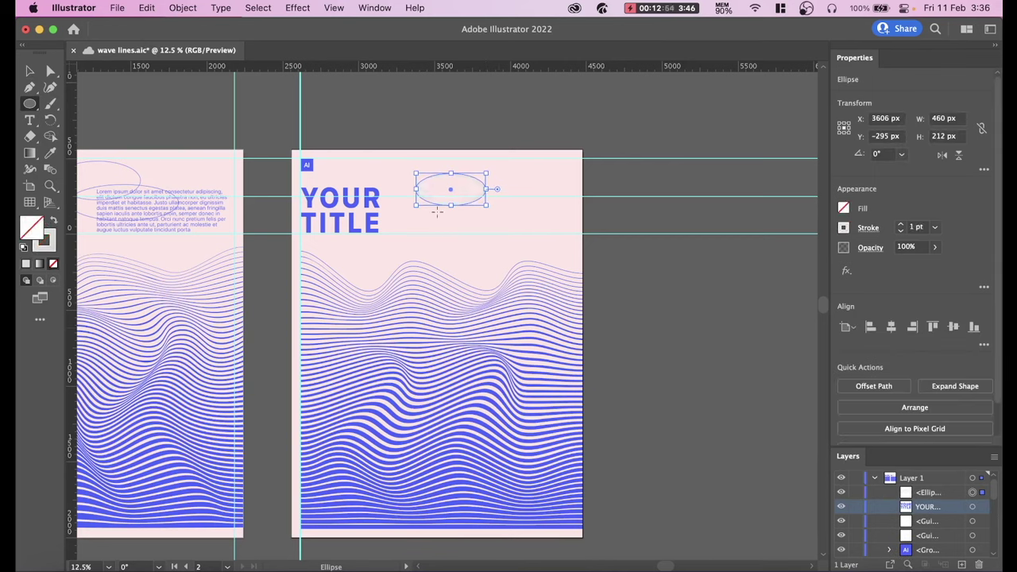
{"action": "key", "text": "v"}
{"action": "left_click", "coordinate": [481, 216]}
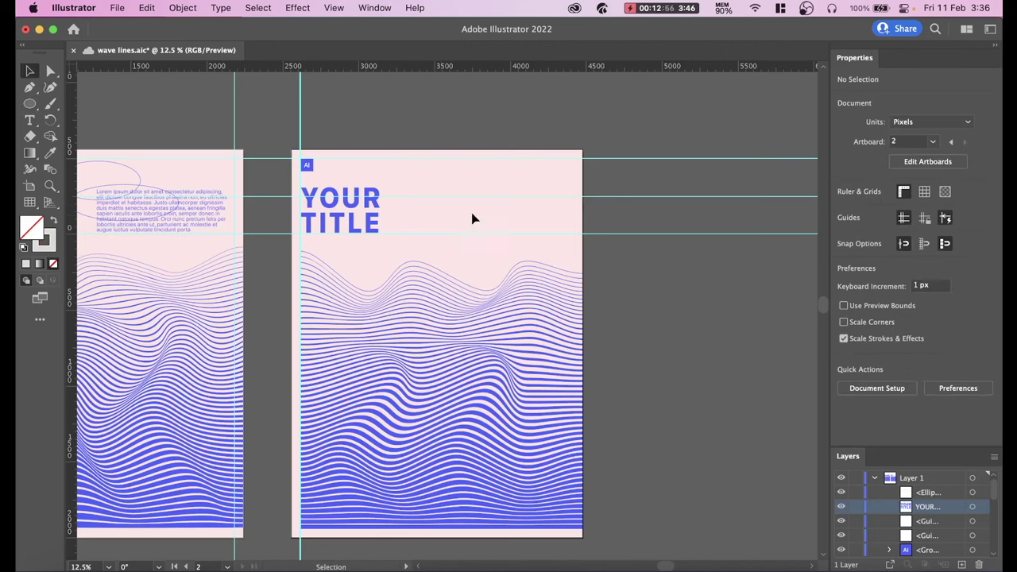
{"action": "left_click", "coordinate": [460, 208]}
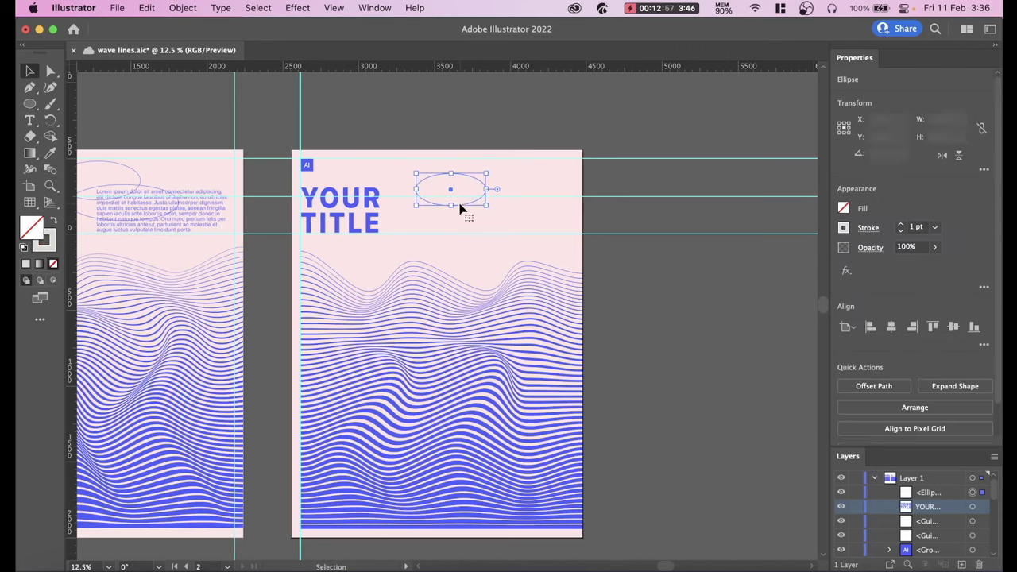
- Give the ellipse the blue sampled from TITLE and swap fill and stroke to make it an outline
{"action": "left_click", "coordinate": [843, 228]}
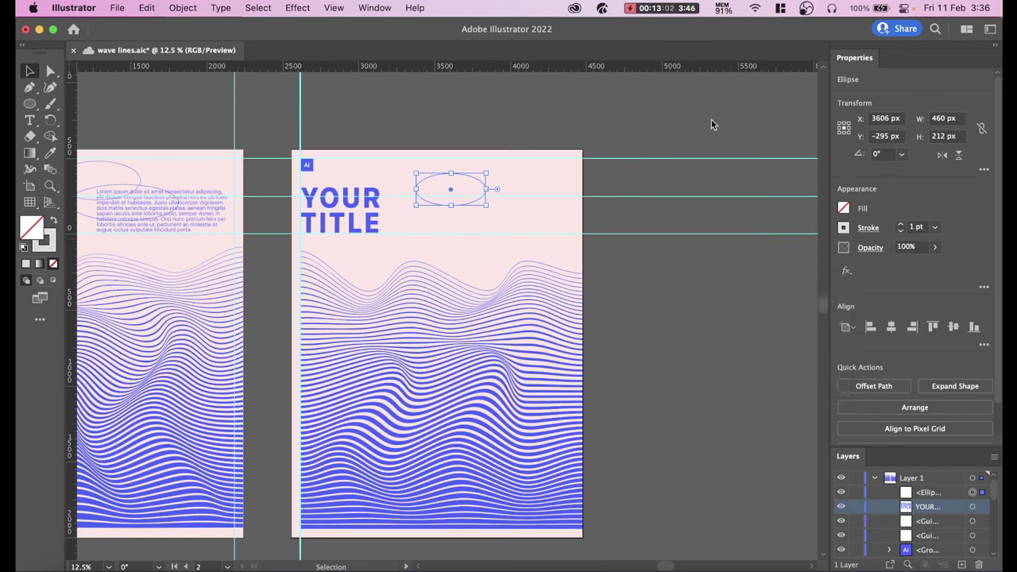
{"action": "left_click", "coordinate": [474, 185]}
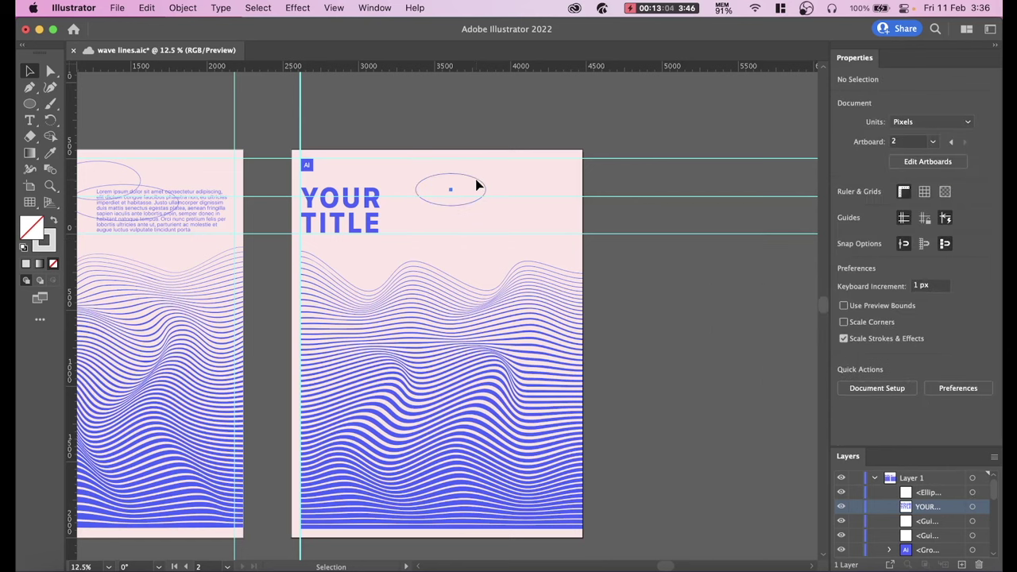
{"action": "left_click", "coordinate": [477, 182]}
{"action": "key", "text": "i"}
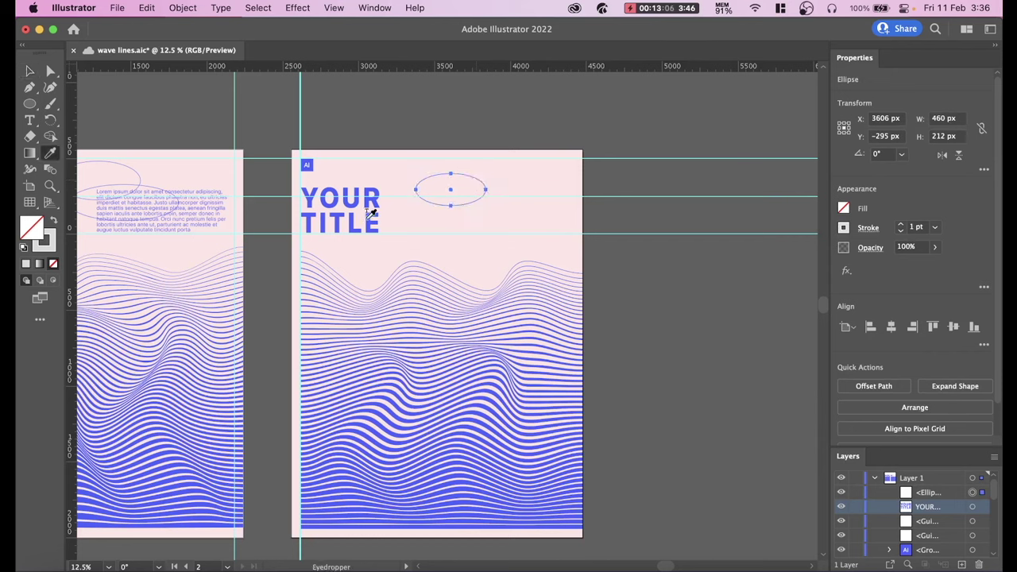
{"action": "left_click", "coordinate": [368, 221]}
{"action": "left_click", "coordinate": [368, 221]}
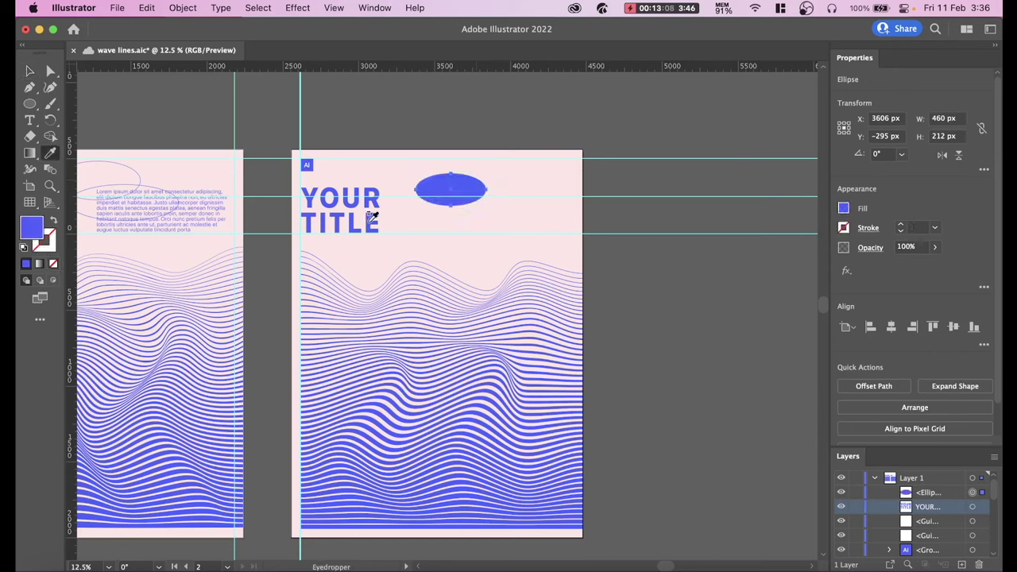
{"action": "key", "text": "v"}
{"action": "left_click", "coordinate": [480, 123]}
{"action": "left_click", "coordinate": [456, 188]}
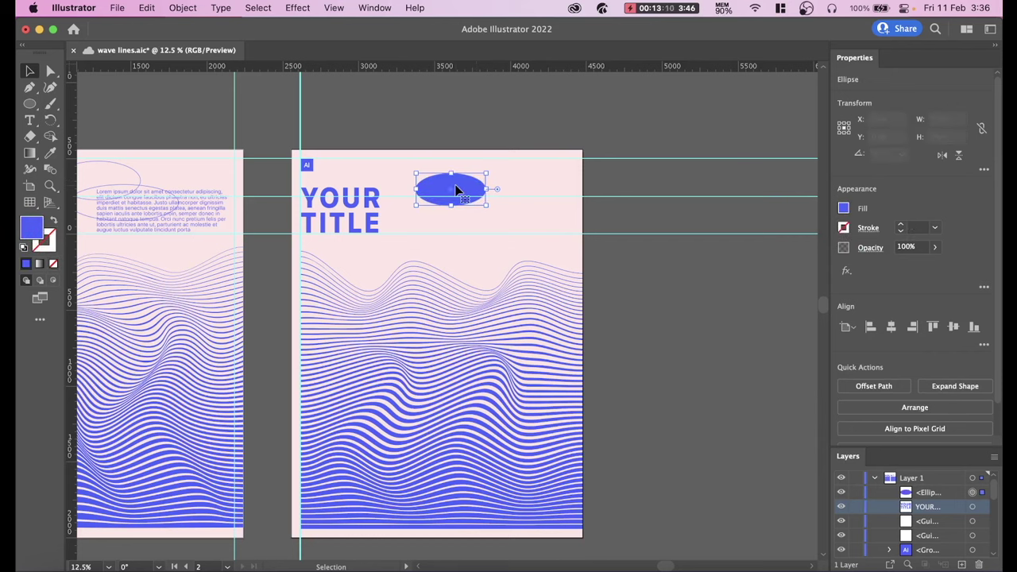
{"action": "left_click", "coordinate": [53, 222]}
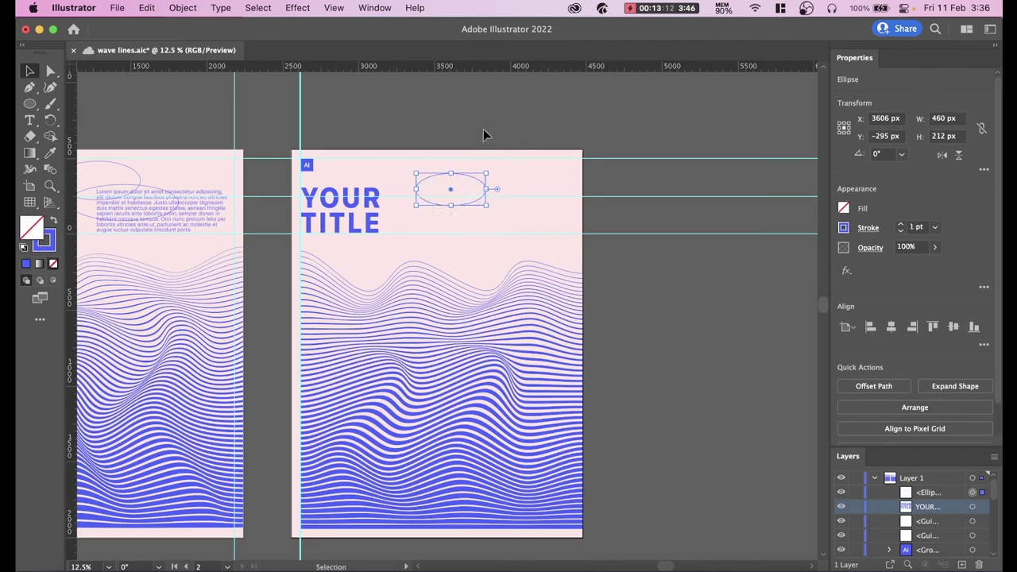
- Duplicate the outline ellipse as an overlapping copy beside the original and enlarge the copy
{"action": "left_click", "coordinate": [556, 141]}
{"action": "left_click", "coordinate": [460, 207]}
{"action": "left_click_drag", "start_coordinate": [460, 206], "coordinate": [512, 211]}
{"action": "left_click_drag", "start_coordinate": [468, 186], "coordinate": [435, 195]}
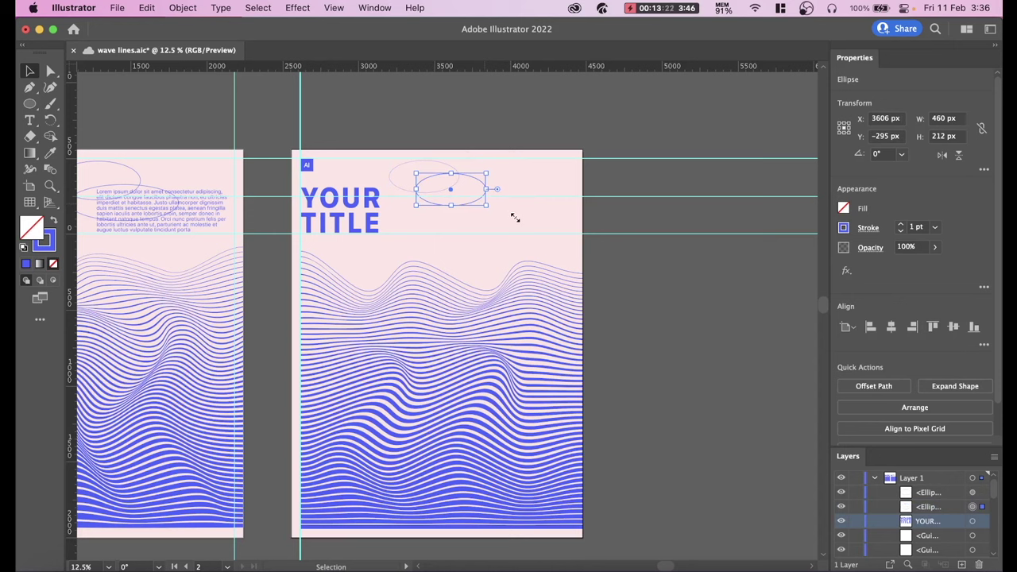
{"action": "left_click_drag", "start_coordinate": [486, 205], "coordinate": [510, 216]}
{"action": "key", "text": "v"}
{"action": "mouse_move", "coordinate": [508, 216]}
{"action": "left_mouse_down"}
{"action": "mouse_move", "coordinate": [488, 208]}
{"action": "mouse_move", "coordinate": [498, 212]}
{"action": "left_mouse_up"}
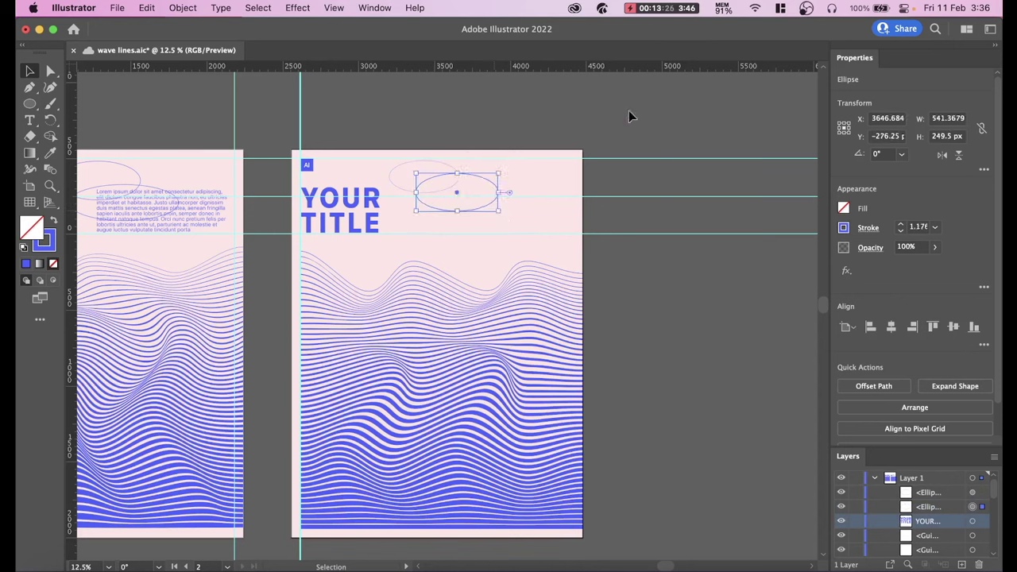
{"action": "left_click", "coordinate": [636, 111]}
{"action": "scroll", "coordinate": [628, 139], "scroll_direction": "up", "scroll_amount": 2}
{"action": "scroll", "coordinate": [628, 139], "scroll_direction": "right", "scroll_amount": 2}
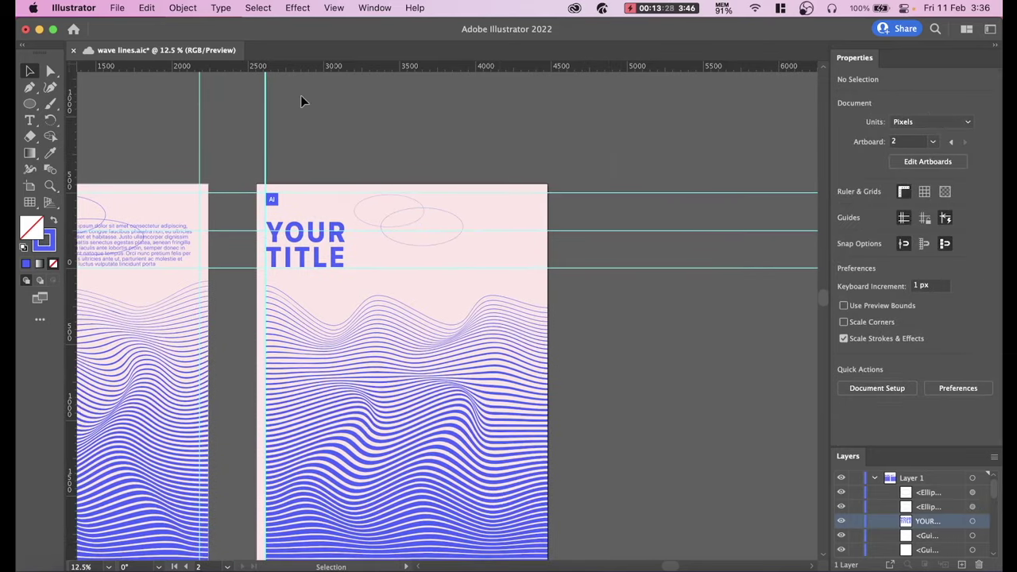
- Copy the Lorem ipsum text to the second poster, raise its layer, and place it right of YOUR TITLE
{"action": "mouse_move", "coordinate": [164, 249]}
{"action": "left_mouse_down"}
{"action": "mouse_move", "coordinate": [419, 271]}
{"action": "mouse_move", "coordinate": [426, 263]}
{"action": "left_mouse_up"}
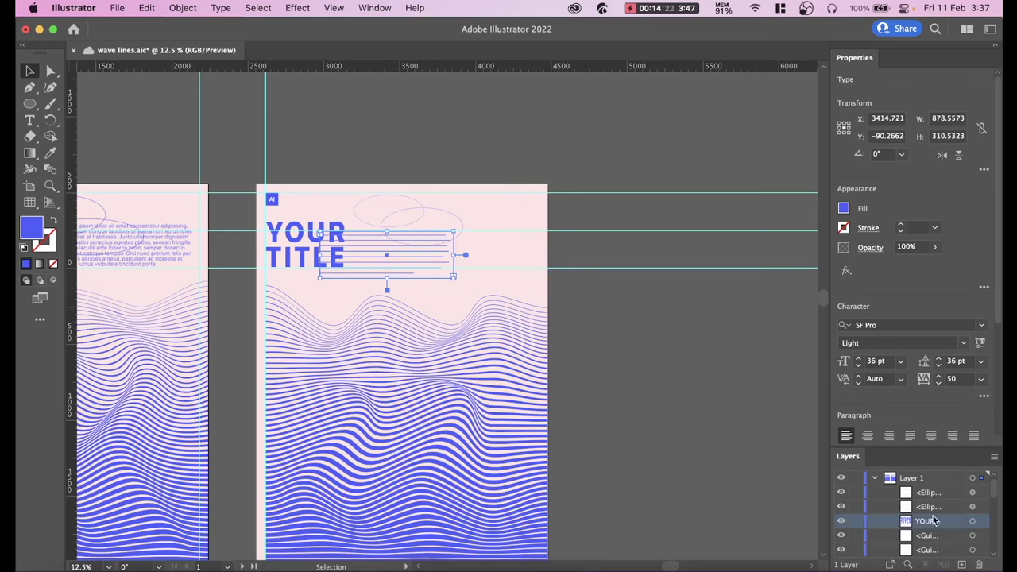
{"action": "left_click_drag", "start_coordinate": [951, 521], "coordinate": [943, 506]}
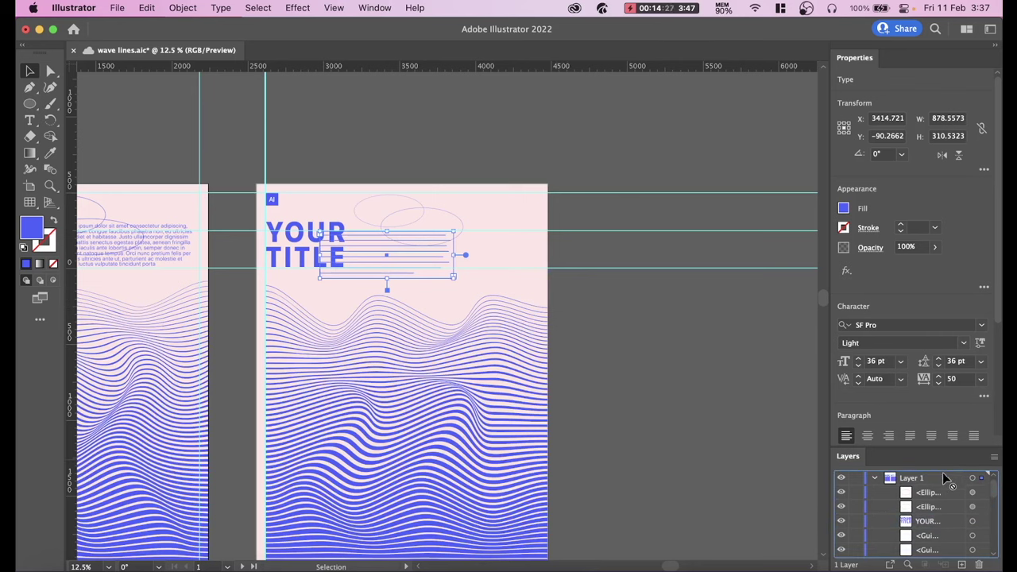
{"action": "left_click_drag", "start_coordinate": [943, 506], "coordinate": [942, 472]}
{"action": "left_click_drag", "start_coordinate": [381, 232], "coordinate": [451, 243]}
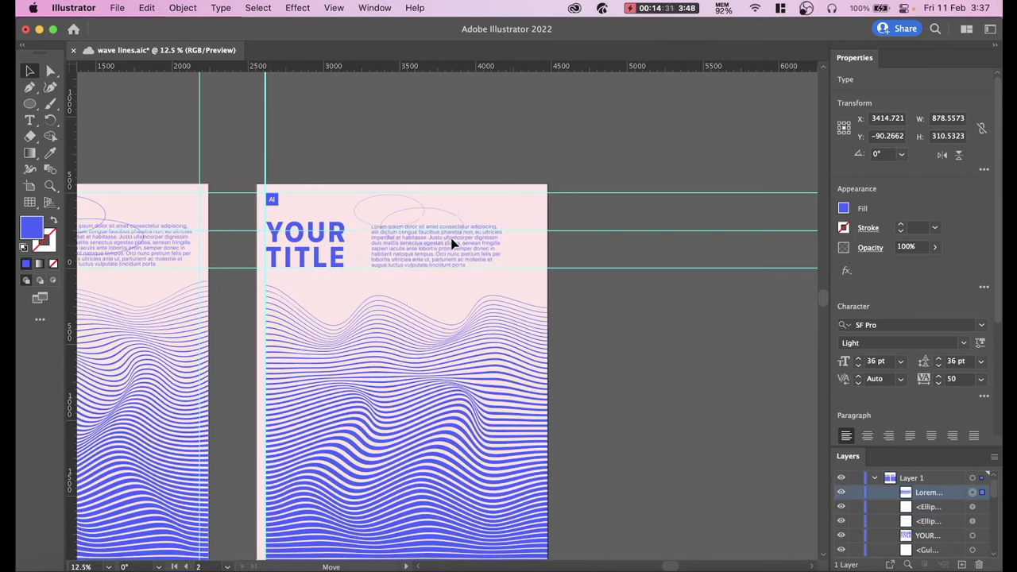
{"action": "left_click", "coordinate": [524, 143]}
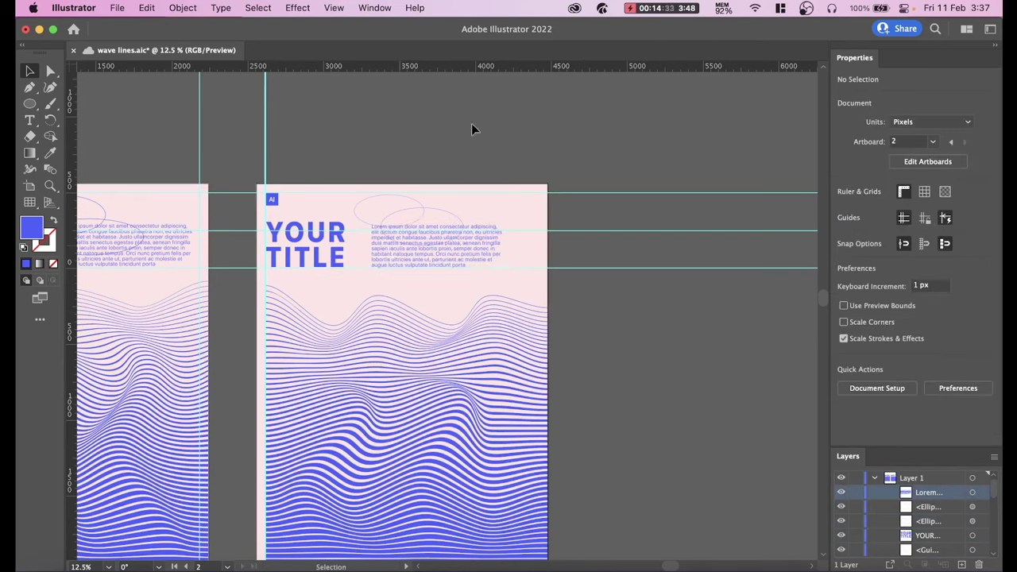
{"action": "mouse_move", "coordinate": [472, 127]}
{"action": "left_mouse_down"}
{"action": "mouse_move", "coordinate": [583, 142]}
{"action": "mouse_move", "coordinate": [546, 142]}
{"action": "left_mouse_up"}
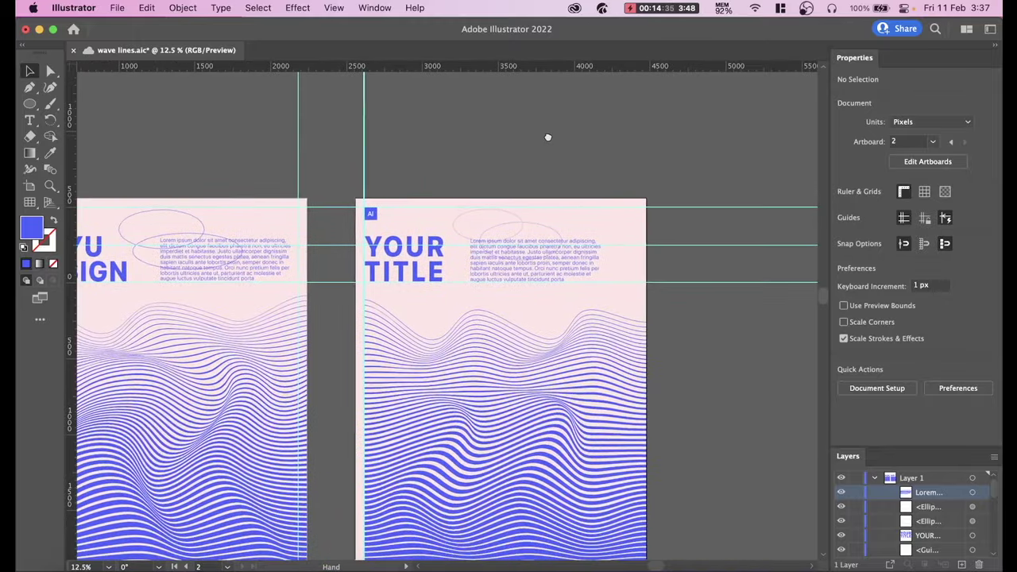
{"action": "mouse_move", "coordinate": [481, 136]}
{"action": "left_mouse_down"}
{"action": "mouse_move", "coordinate": [531, 132]}
{"action": "mouse_move", "coordinate": [465, 125]}
{"action": "mouse_move", "coordinate": [465, 152]}
{"action": "left_mouse_up"}
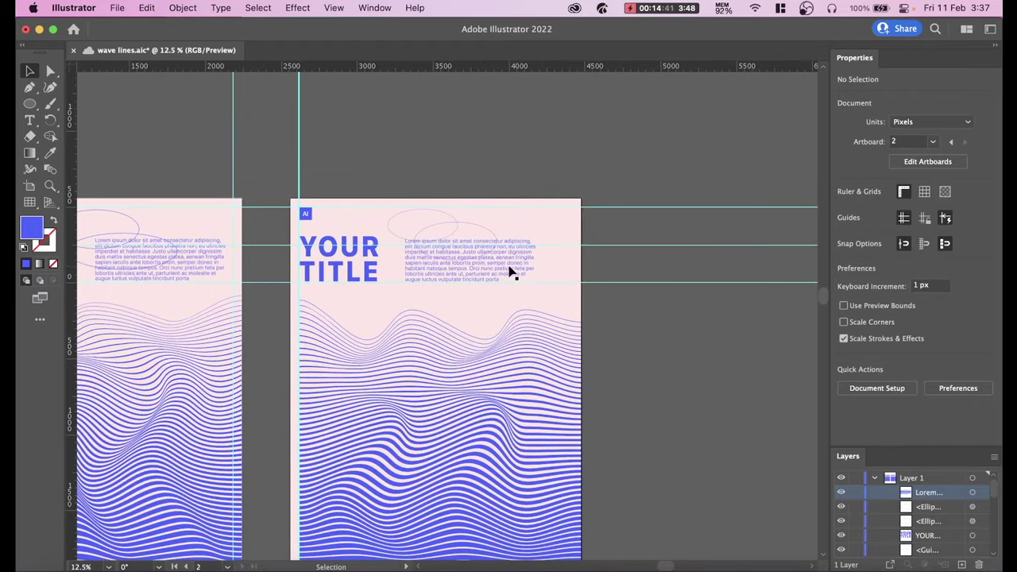
{"action": "left_click", "coordinate": [513, 273]}
{"action": "left_click", "coordinate": [604, 153]}
{"action": "key", "text": "super+equal"}
{"action": "left_click_drag", "start_coordinate": [651, 191], "coordinate": [614, 249]}
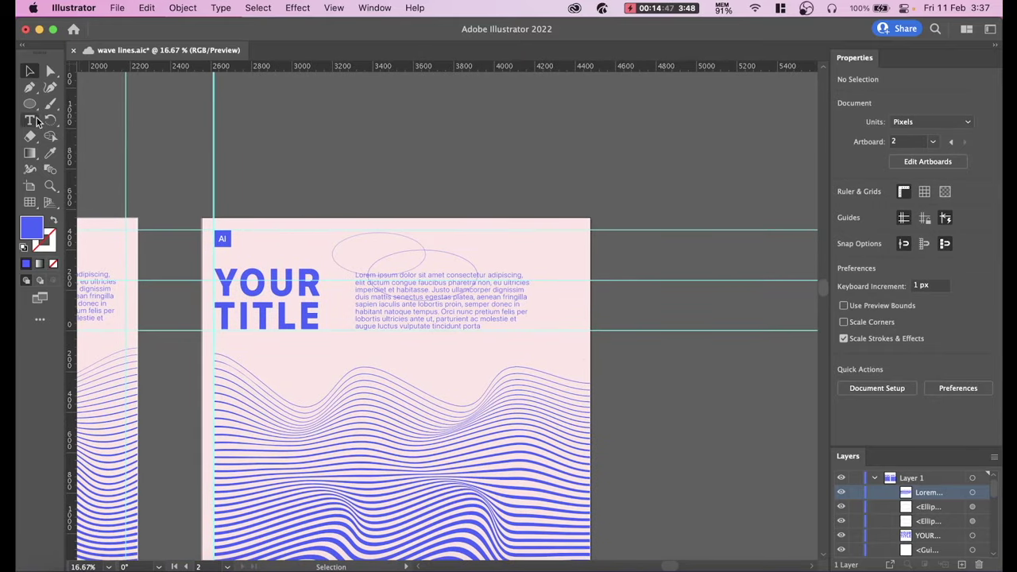
- Duplicate the Lorem body text below itself and replace the copy's text with the date 2022-02-10
{"action": "left_click", "coordinate": [413, 306]}
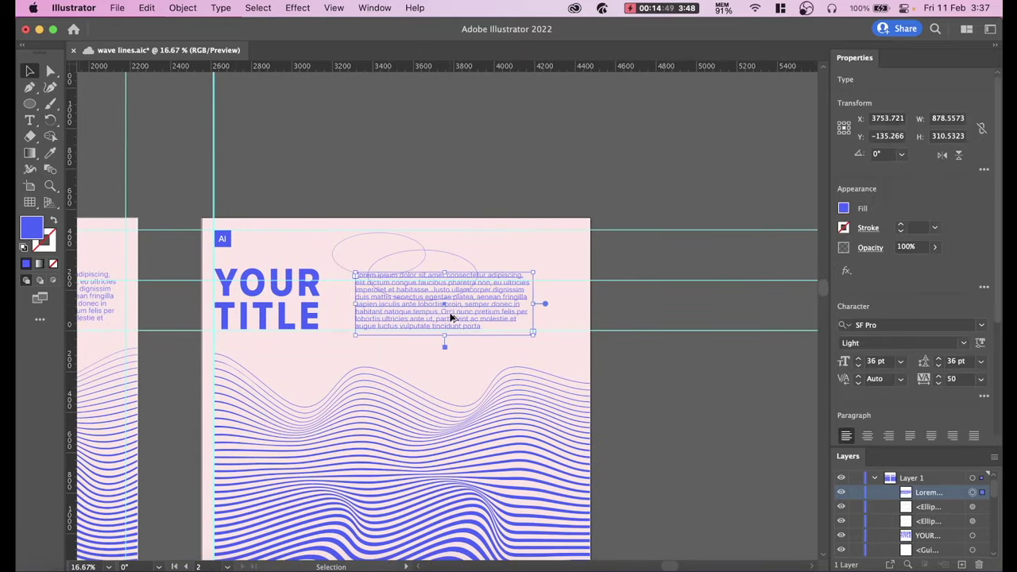
{"action": "left_click_drag", "start_coordinate": [448, 312], "coordinate": [472, 356]}
{"action": "key", "text": "t"}
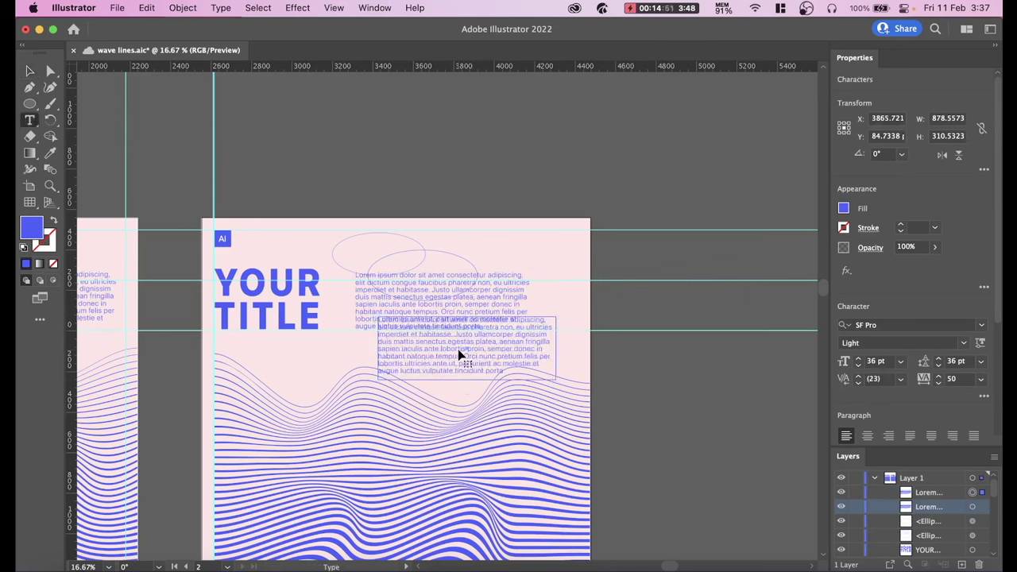
{"action": "triple_click", "coordinate": [460, 353]}
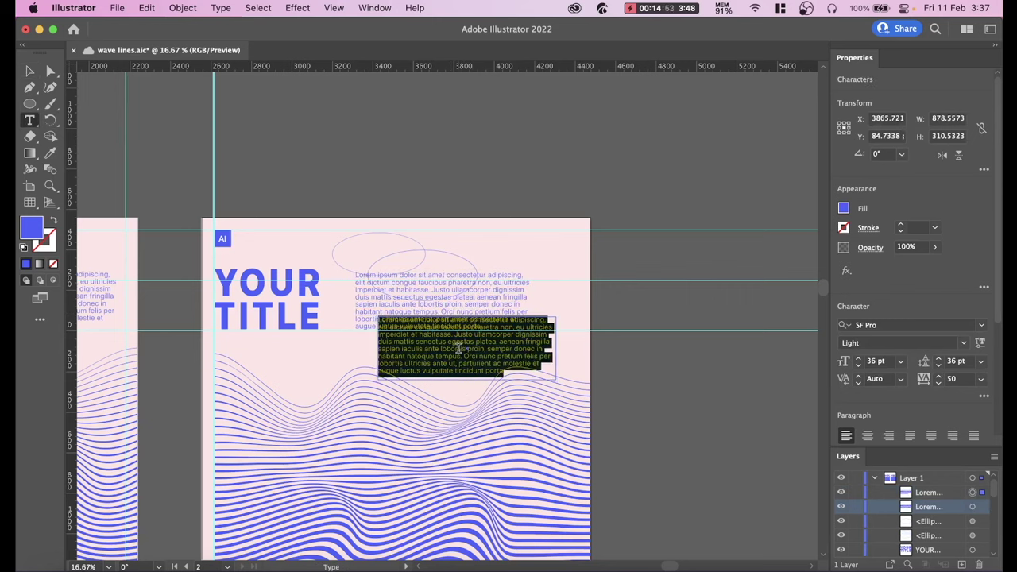
{"action": "type", "text": "2"}
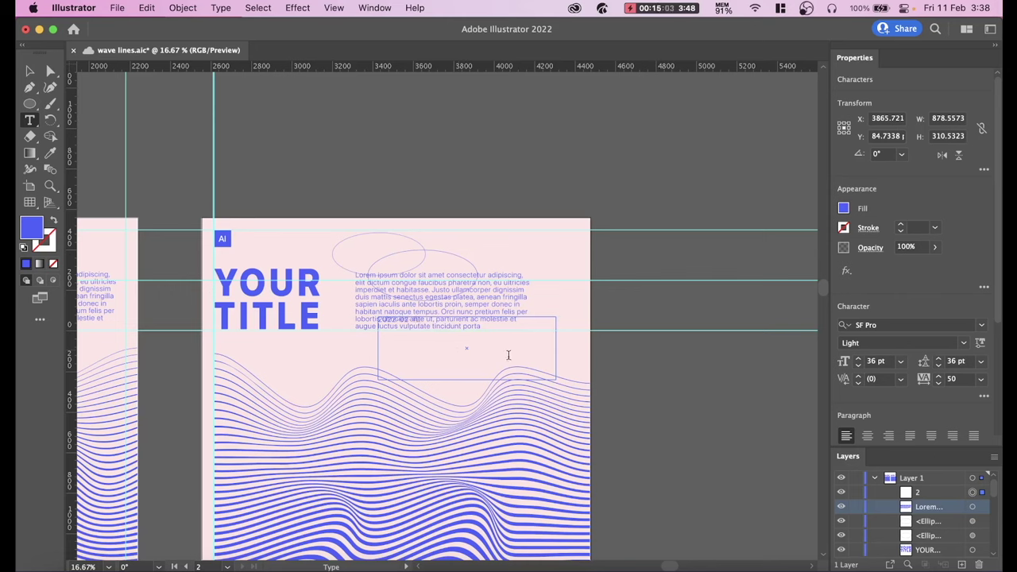
{"action": "key", "text": "Escape"}
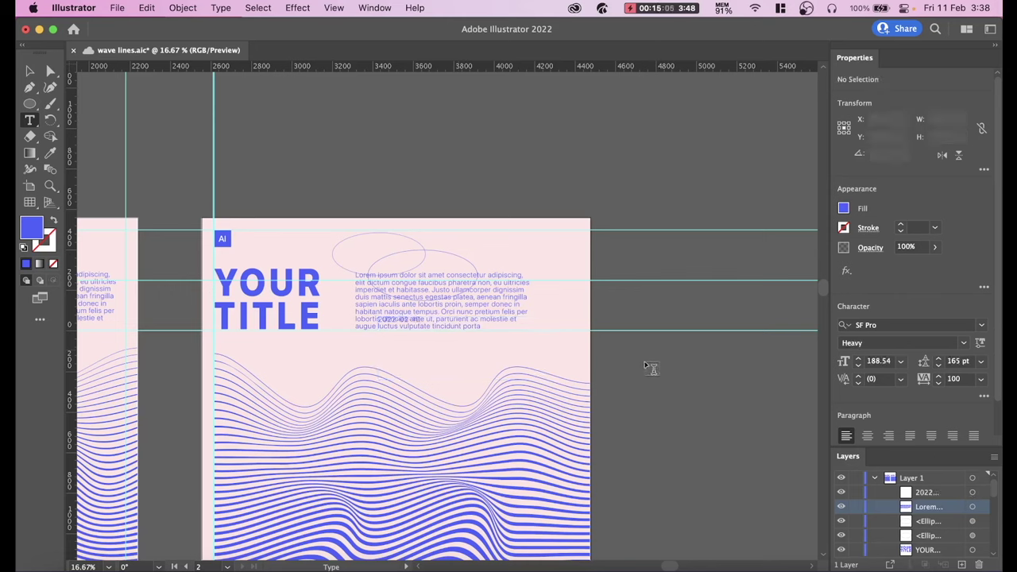
- Move the date text lower, shrink its box to fit snugly, and save the file
{"action": "left_click_drag", "start_coordinate": [394, 320], "coordinate": [420, 365]}
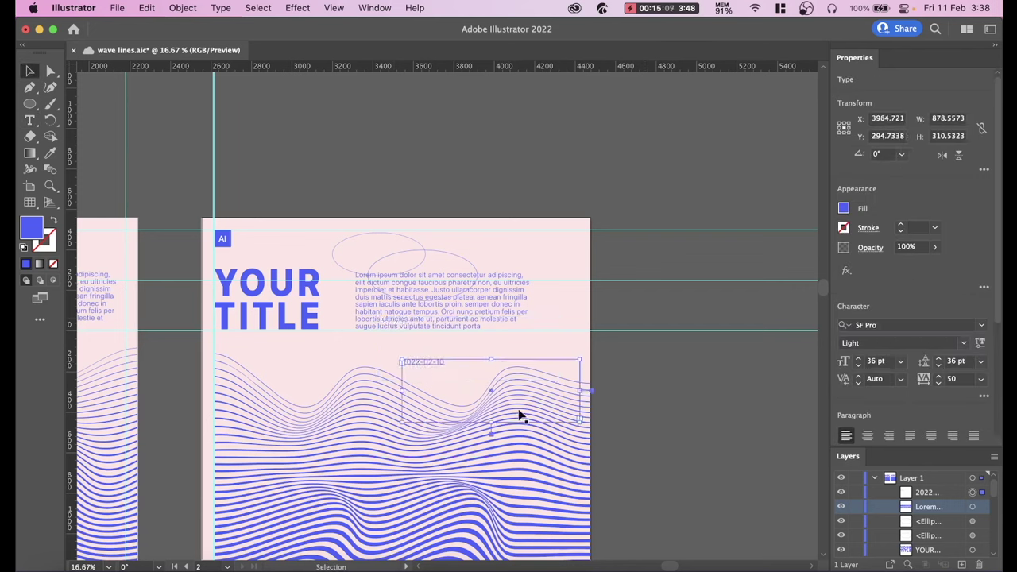
{"action": "left_click_drag", "start_coordinate": [492, 421], "coordinate": [487, 367]}
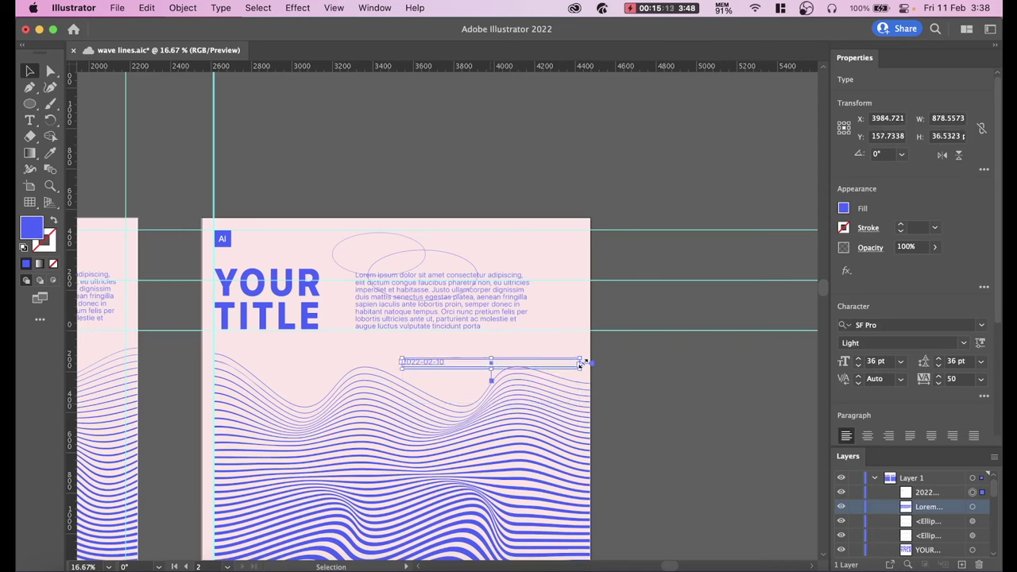
{"action": "left_click_drag", "start_coordinate": [580, 363], "coordinate": [450, 362]}
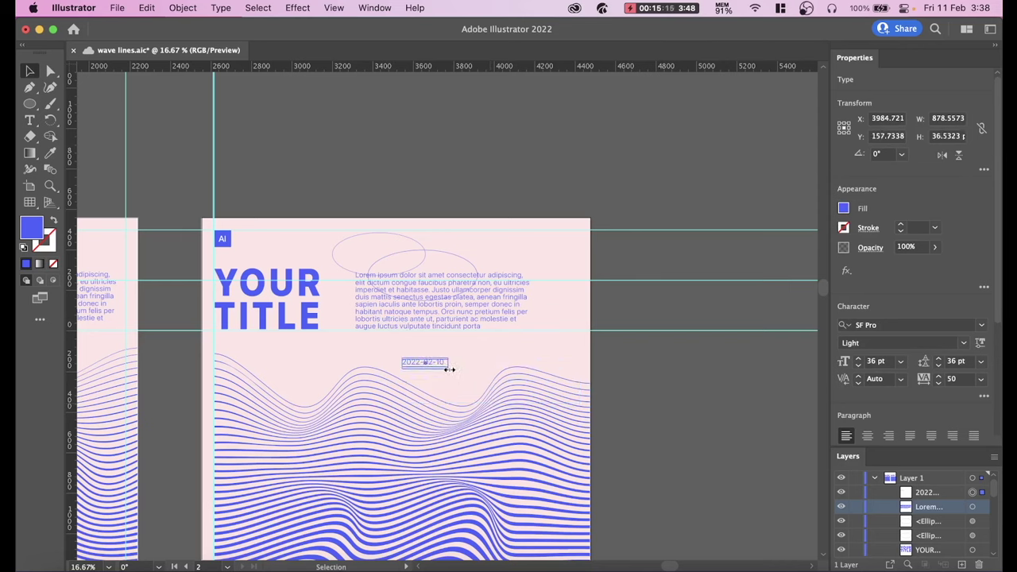
{"action": "key", "text": "super+s"}
- Move the 2022-02-10 date to the poster's top-right corner
{"action": "left_click", "coordinate": [692, 359]}
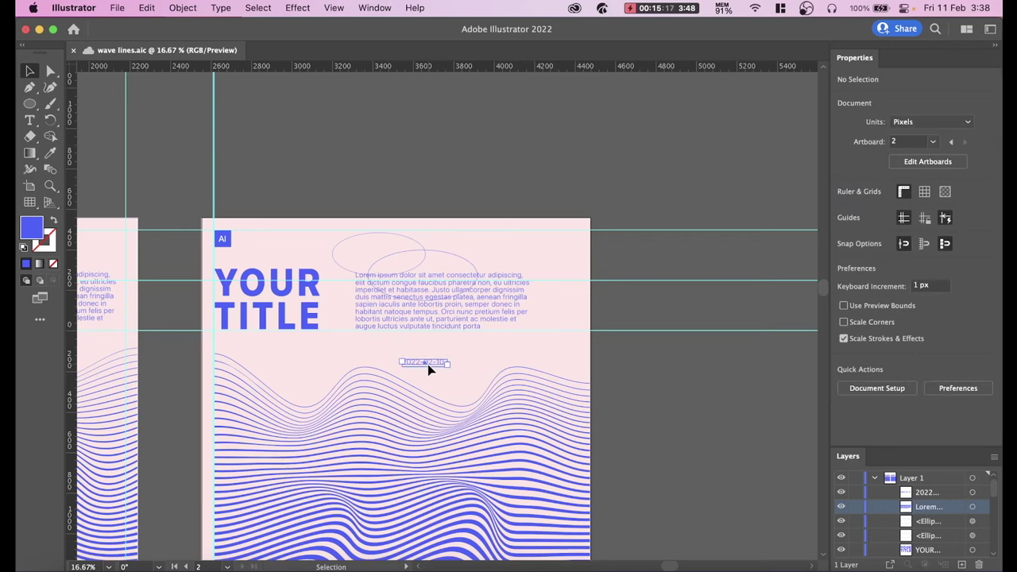
{"action": "left_click", "coordinate": [427, 363]}
{"action": "mouse_move", "coordinate": [427, 362]}
{"action": "left_mouse_down"}
{"action": "mouse_move", "coordinate": [556, 359]}
{"action": "mouse_move", "coordinate": [569, 333]}
{"action": "mouse_move", "coordinate": [565, 241]}
{"action": "left_mouse_up"}
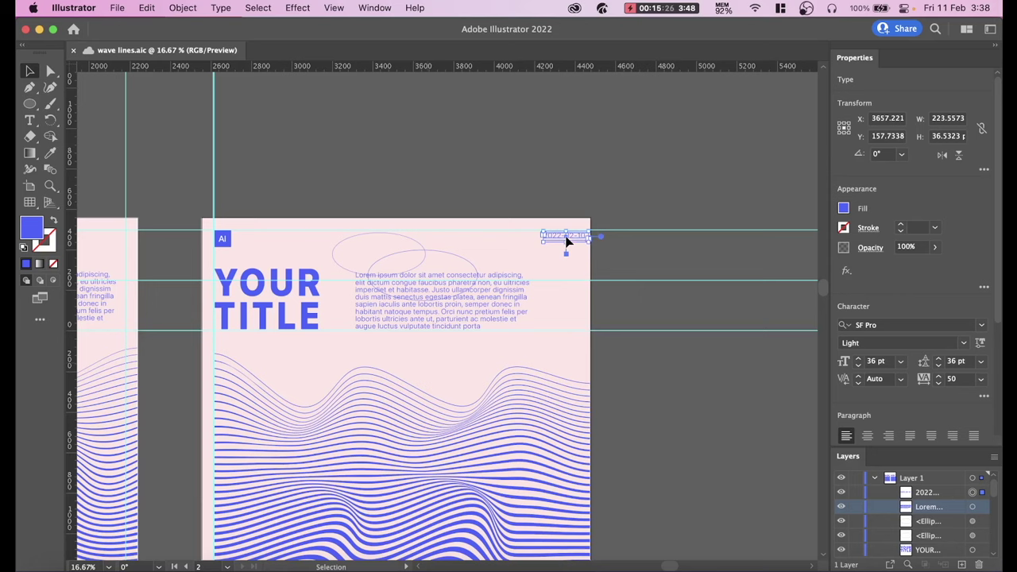
{"action": "left_click", "coordinate": [648, 257]}
- Nudge YOUR TITLE and the body text slightly down together
{"action": "key", "text": "ctrl+minus"}
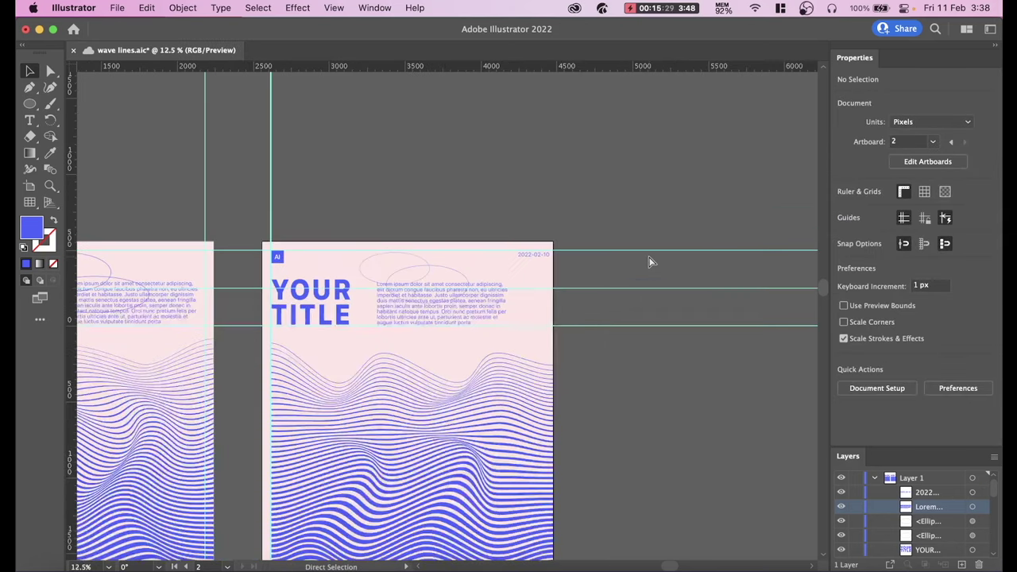
{"action": "key", "text": "ctrl+plus"}
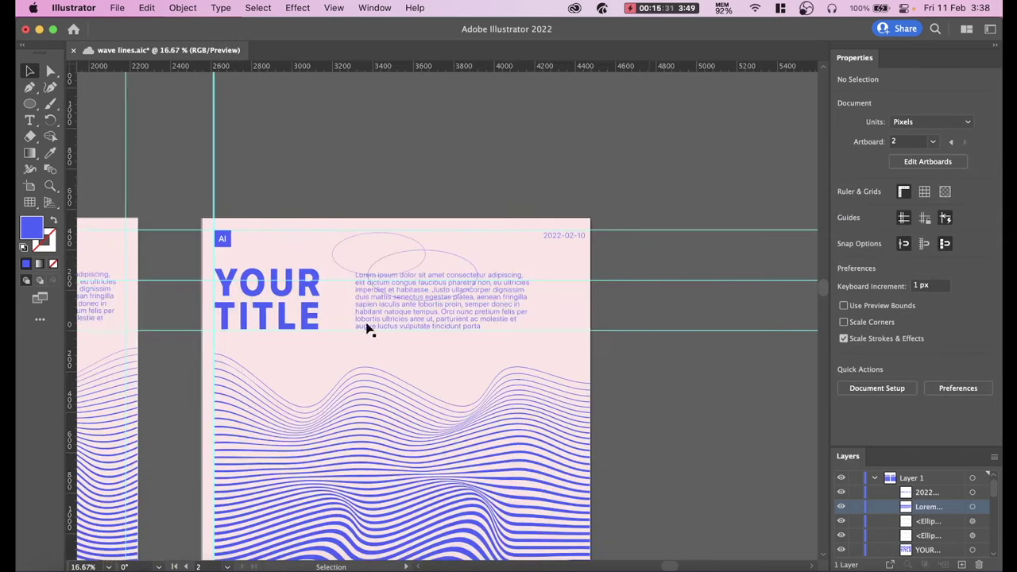
{"action": "left_click", "coordinate": [284, 314]}
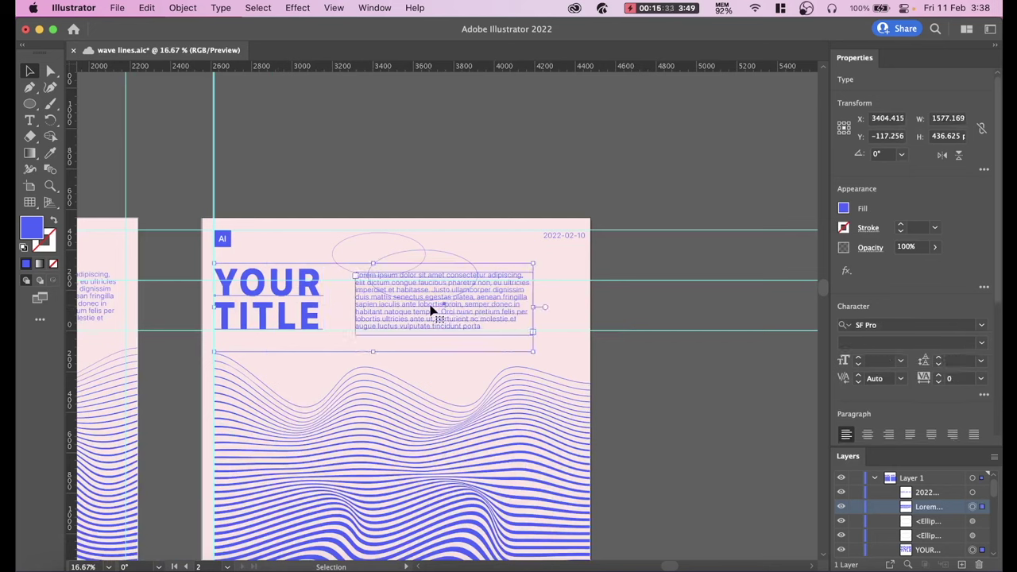
{"action": "left_click_drag", "start_coordinate": [432, 310], "coordinate": [430, 315]}
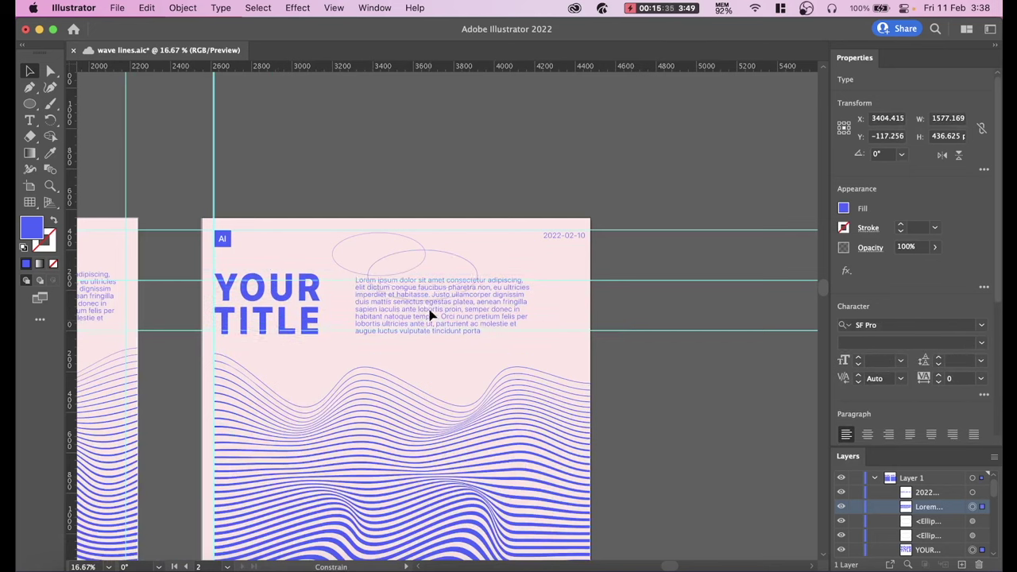
{"action": "left_click", "coordinate": [714, 314]}
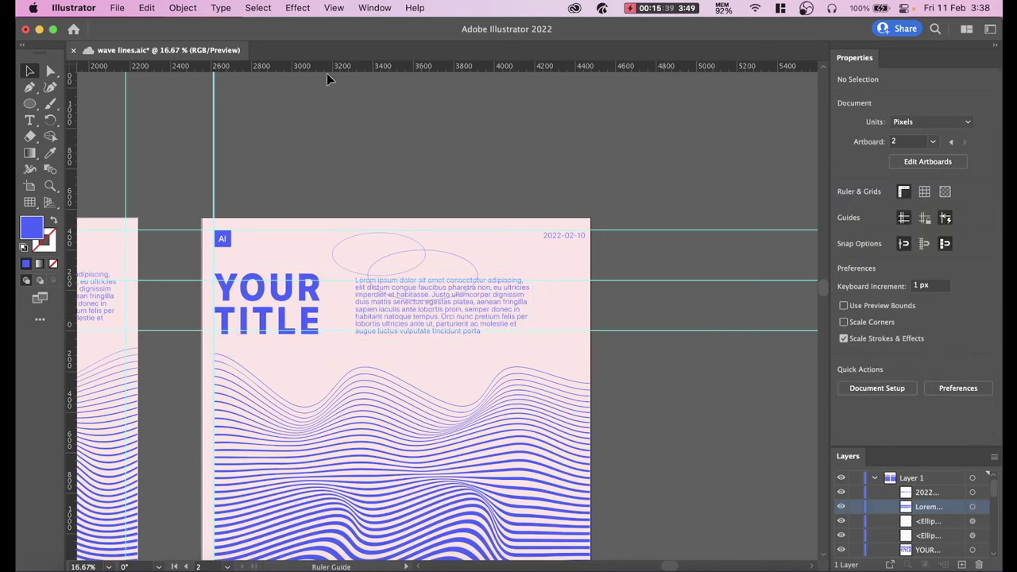
- Add a horizontal guide across the poster and shift the title and body text down slightly
{"action": "left_click_drag", "start_coordinate": [328, 70], "coordinate": [322, 341]}
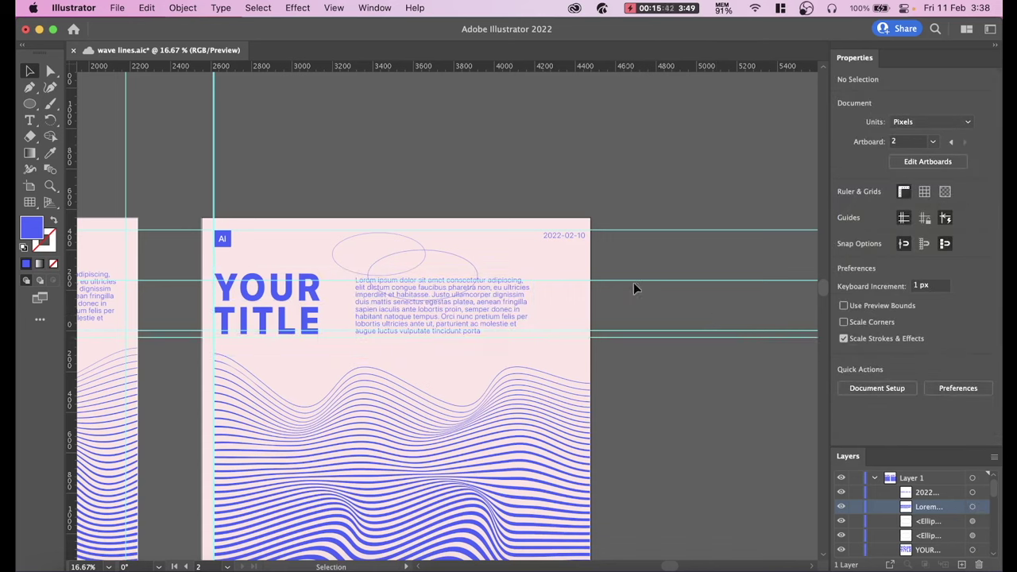
{"action": "left_click", "coordinate": [477, 291]}
{"action": "left_click", "coordinate": [266, 312], "text": "shift"}
{"action": "left_click_drag", "start_coordinate": [262, 299], "coordinate": [266, 303]}
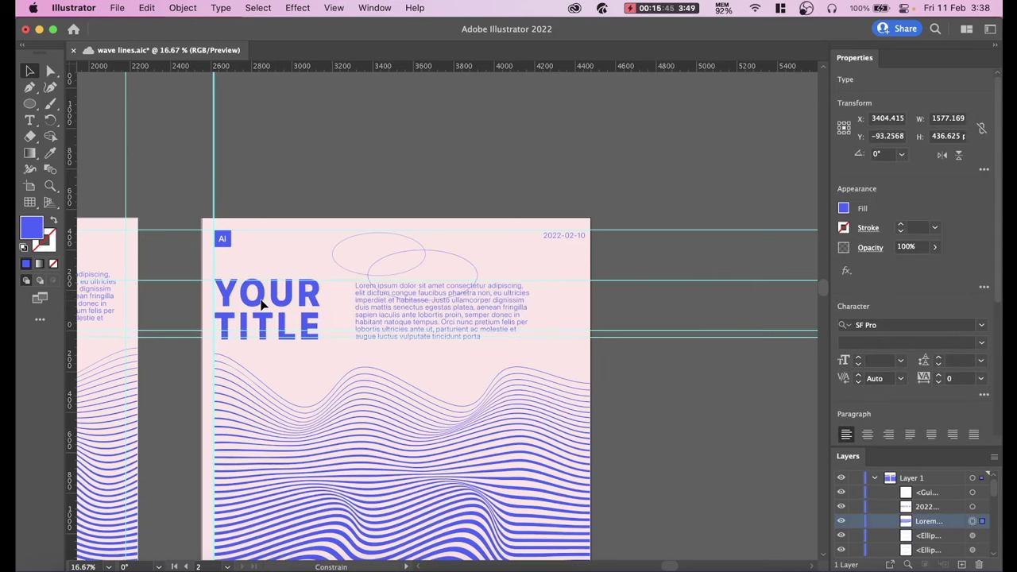
{"action": "left_click", "coordinate": [471, 170]}
- Move both outline ellipses together to just above the body text
{"action": "left_click", "coordinate": [462, 258]}
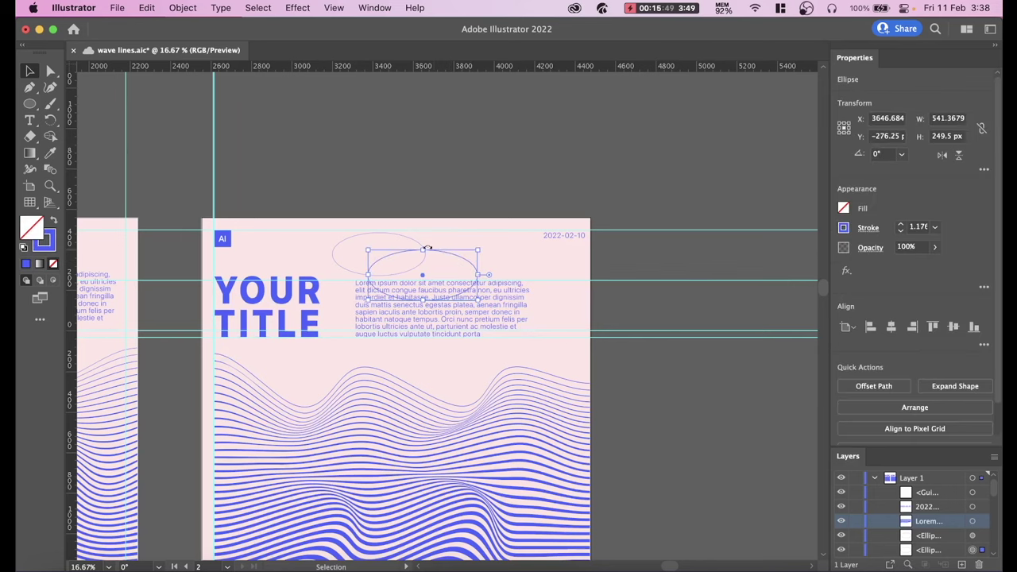
{"action": "left_click", "coordinate": [412, 238], "text": "shift"}
{"action": "mouse_move", "coordinate": [416, 243]}
{"action": "left_mouse_down"}
{"action": "mouse_move", "coordinate": [393, 262]}
{"action": "mouse_move", "coordinate": [393, 236]}
{"action": "left_mouse_up"}
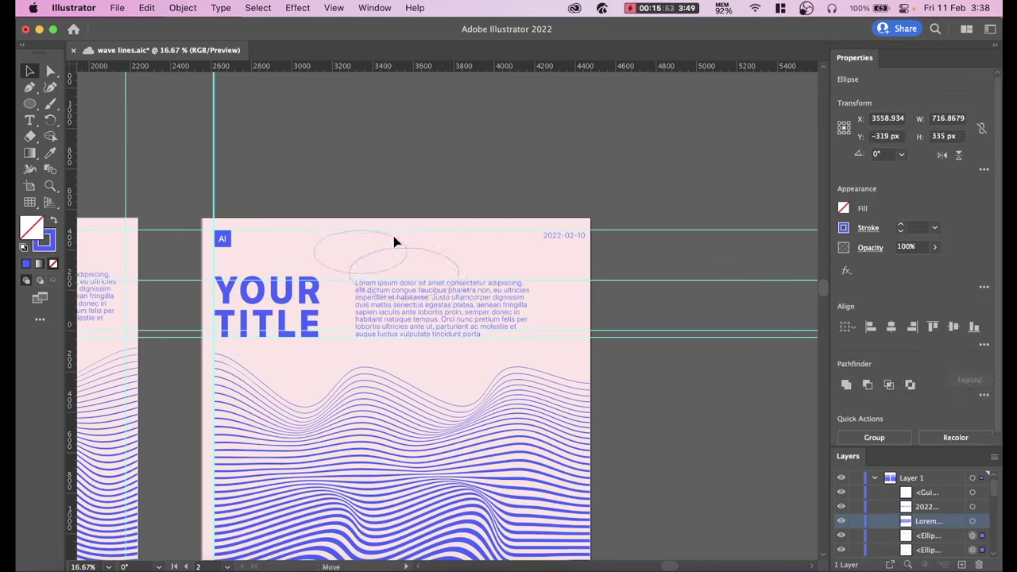
{"action": "left_click", "coordinate": [475, 145]}
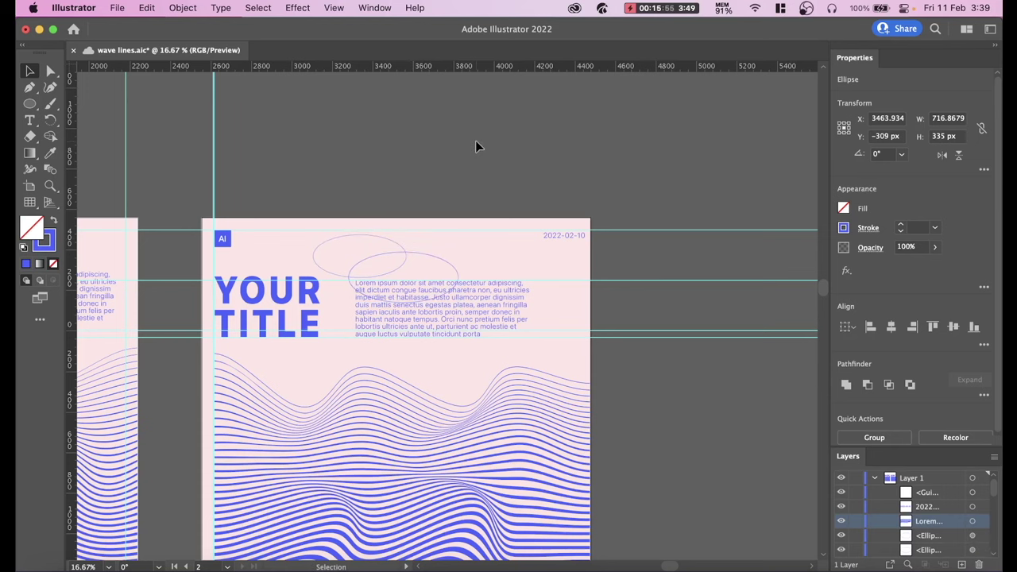
{"action": "key", "text": "super+minus"}
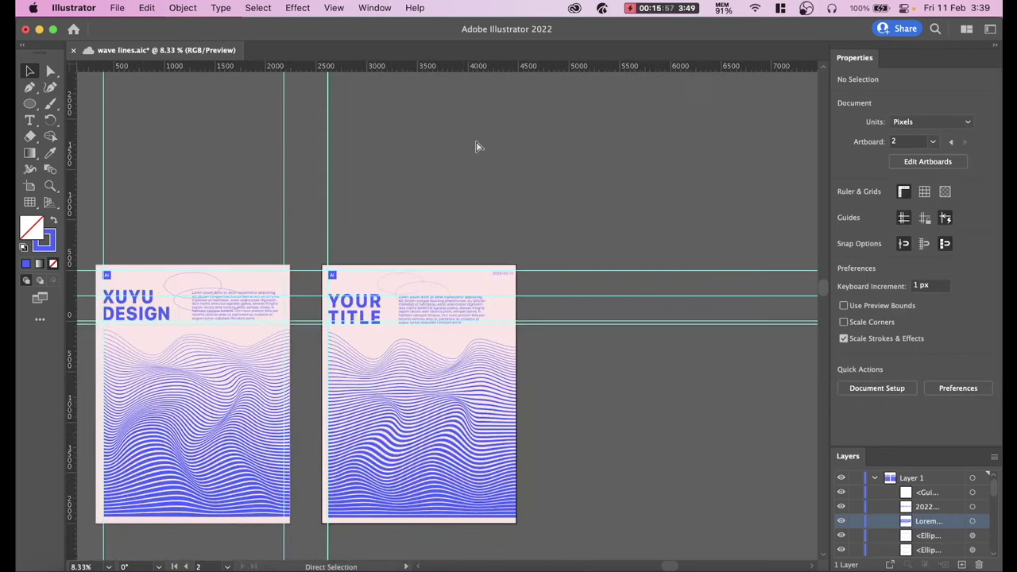
- Switch to Trim View to hide guides, then zoom in and centre both posters
{"action": "scroll", "coordinate": [495, 212], "scroll_direction": "left", "scroll_amount": 3}
{"action": "scroll", "coordinate": [531, 177], "scroll_direction": "up", "scroll_amount": 3}
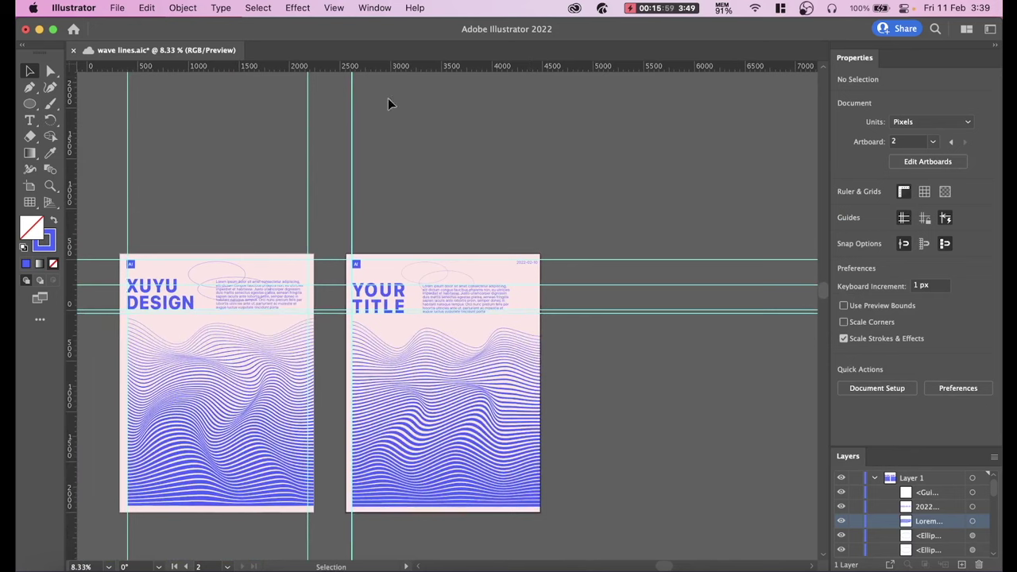
{"action": "left_click", "coordinate": [333, 8]}
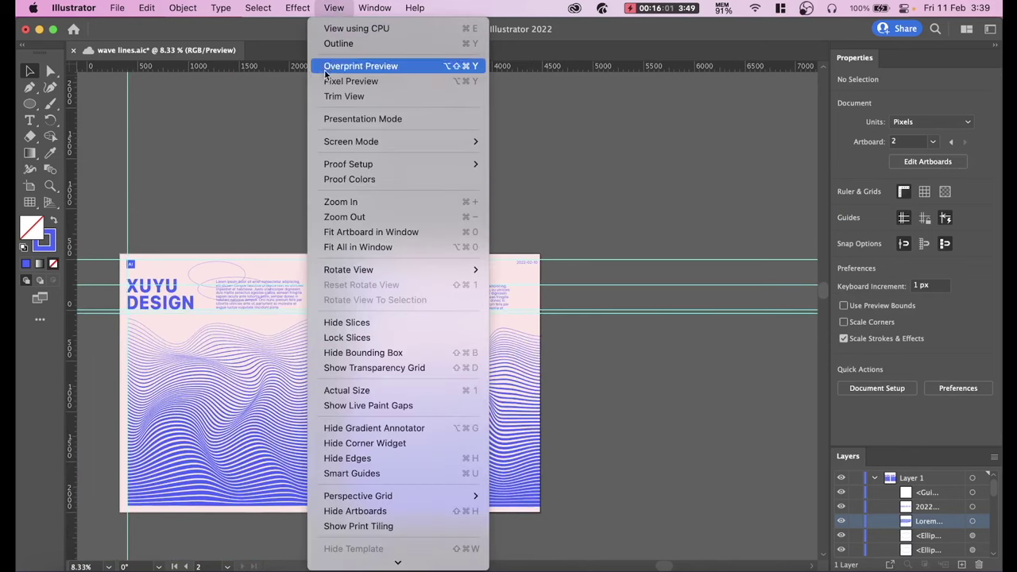
{"action": "key", "text": "Escape"}
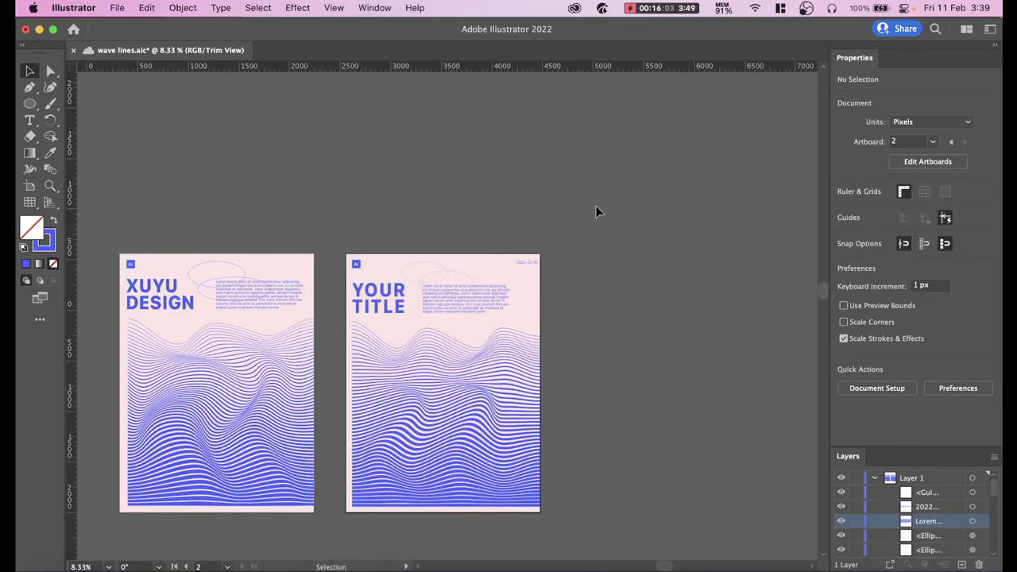
{"action": "key", "text": "super+plus"}
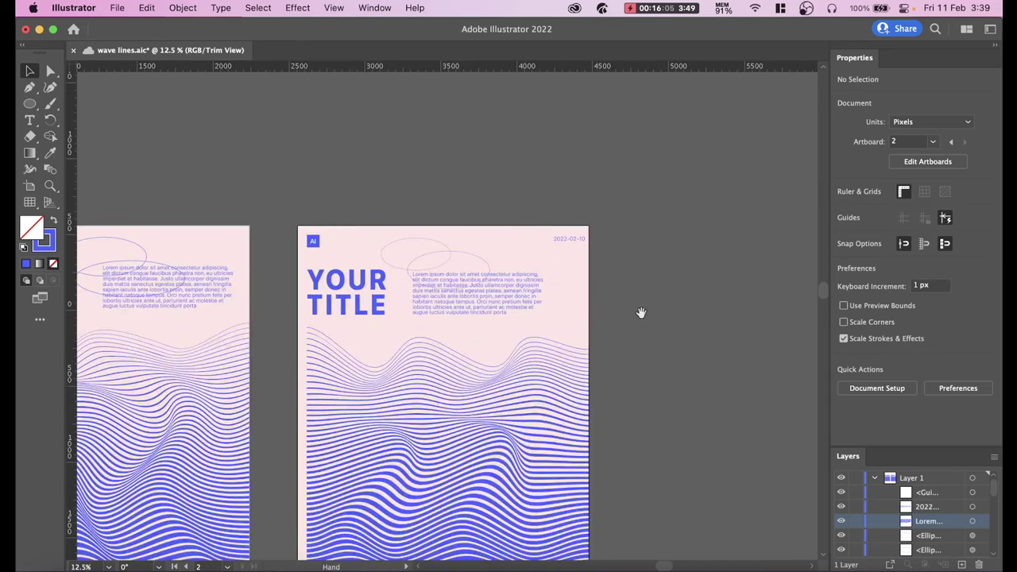
{"action": "mouse_move", "coordinate": [641, 311]}
{"action": "left_mouse_down"}
{"action": "mouse_move", "coordinate": [740, 224]}
{"action": "mouse_move", "coordinate": [720, 265]}
{"action": "mouse_move", "coordinate": [724, 244]}
{"action": "mouse_move", "coordinate": [845, 232]}
{"action": "left_mouse_up"}
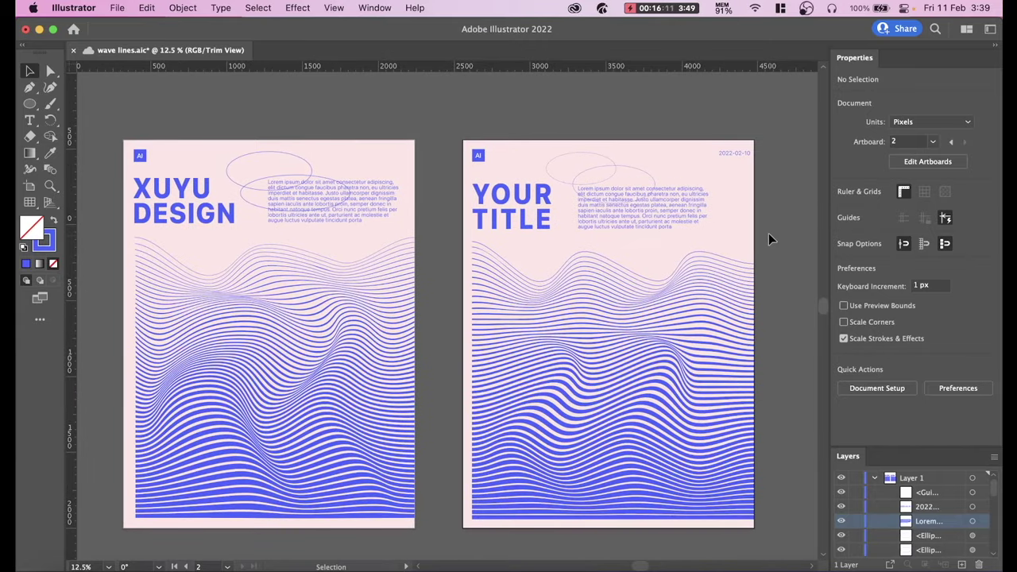
- Nudge the date text slightly left on the YOUR TITLE poster
{"action": "left_click", "coordinate": [737, 155]}
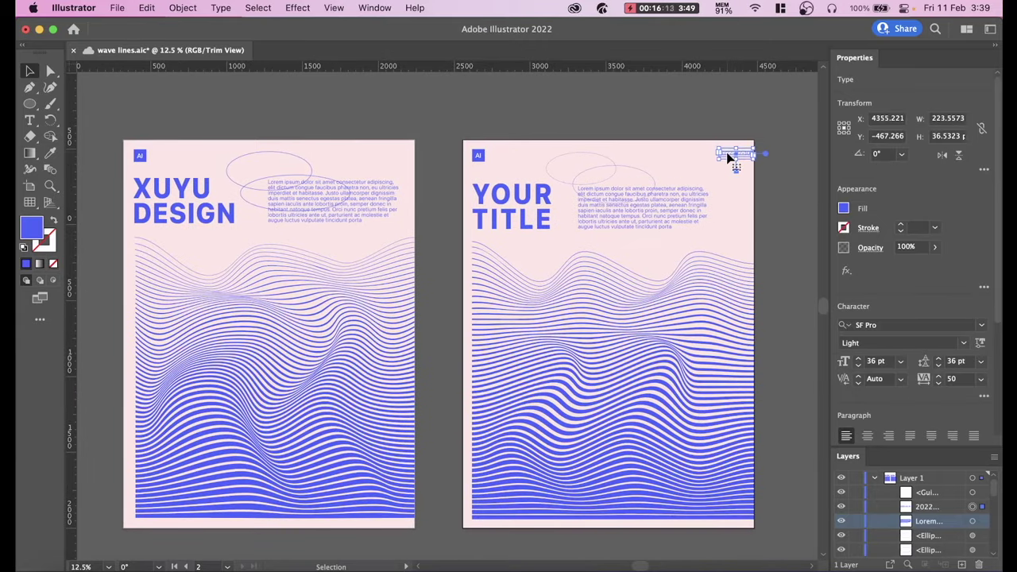
{"action": "left_click_drag", "start_coordinate": [727, 157], "coordinate": [723, 157]}
{"action": "left_click", "coordinate": [781, 217]}
{"action": "mouse_move", "coordinate": [787, 259]}
{"action": "left_mouse_down"}
{"action": "mouse_move", "coordinate": [766, 275]}
{"action": "mouse_move", "coordinate": [719, 273]}
{"action": "left_mouse_up"}
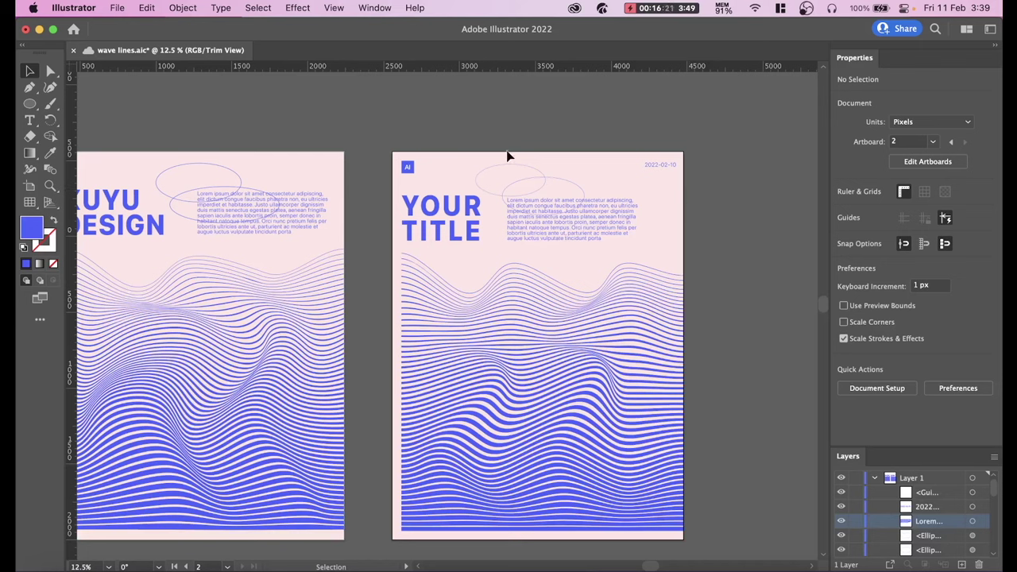
- Move both outline ellipses below the body text's right end, undoing an accidental text move
{"action": "left_click", "coordinate": [516, 184]}
{"action": "left_click", "coordinate": [503, 199]}
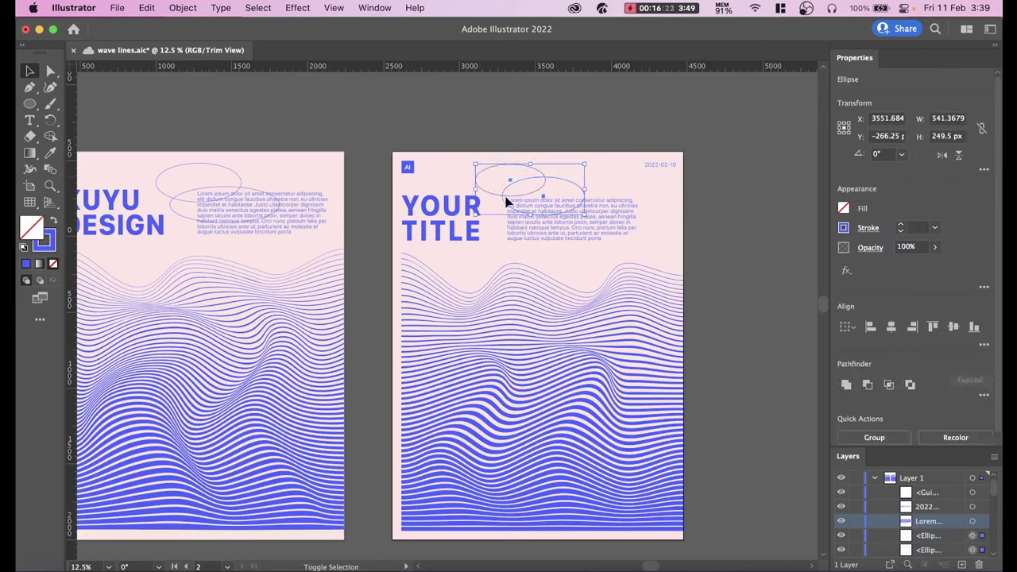
{"action": "left_click_drag", "start_coordinate": [581, 207], "coordinate": [647, 248]}
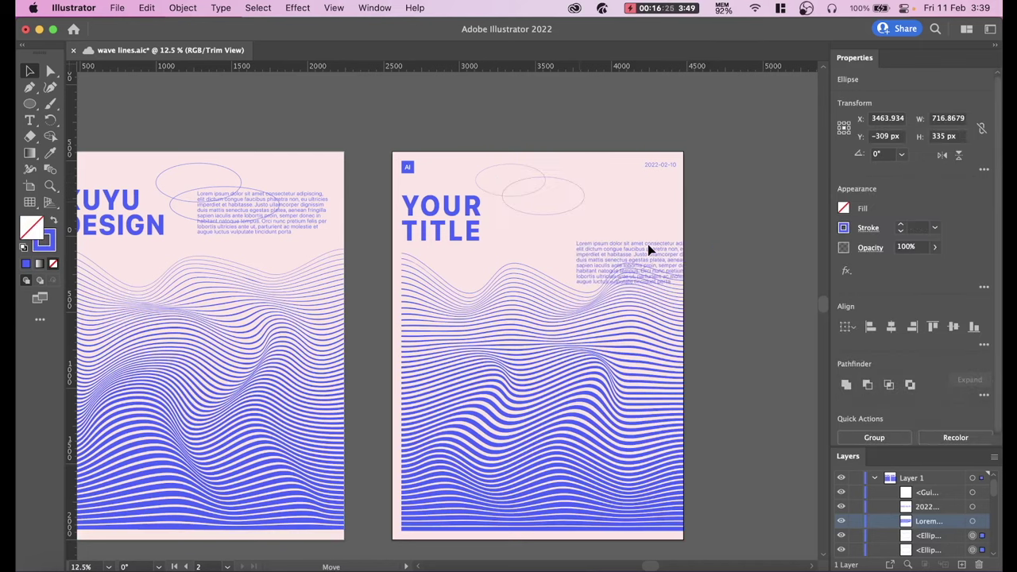
{"action": "key", "text": "ctrl+z"}
{"action": "left_click", "coordinate": [540, 188]}
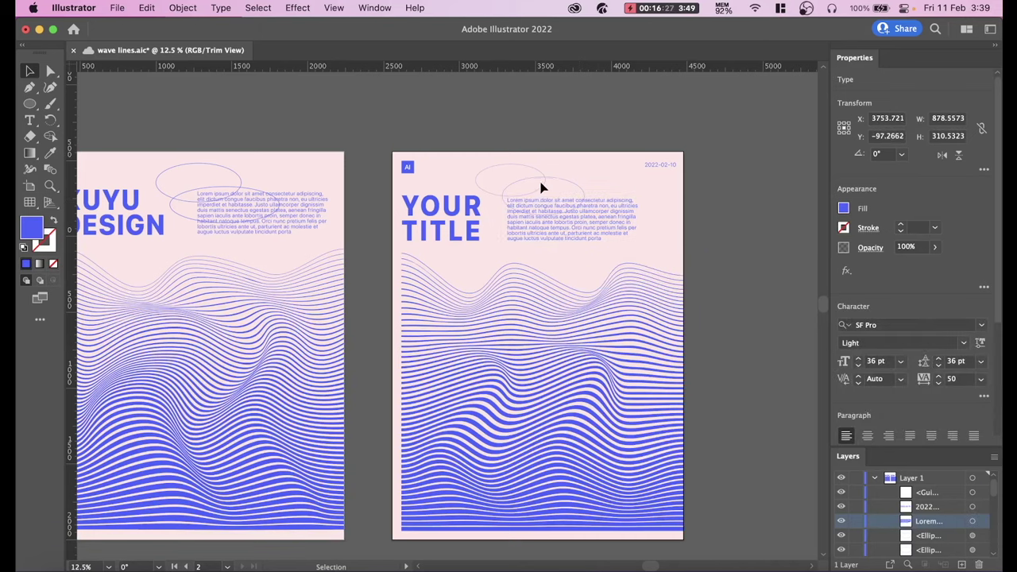
{"action": "left_click", "coordinate": [545, 181]}
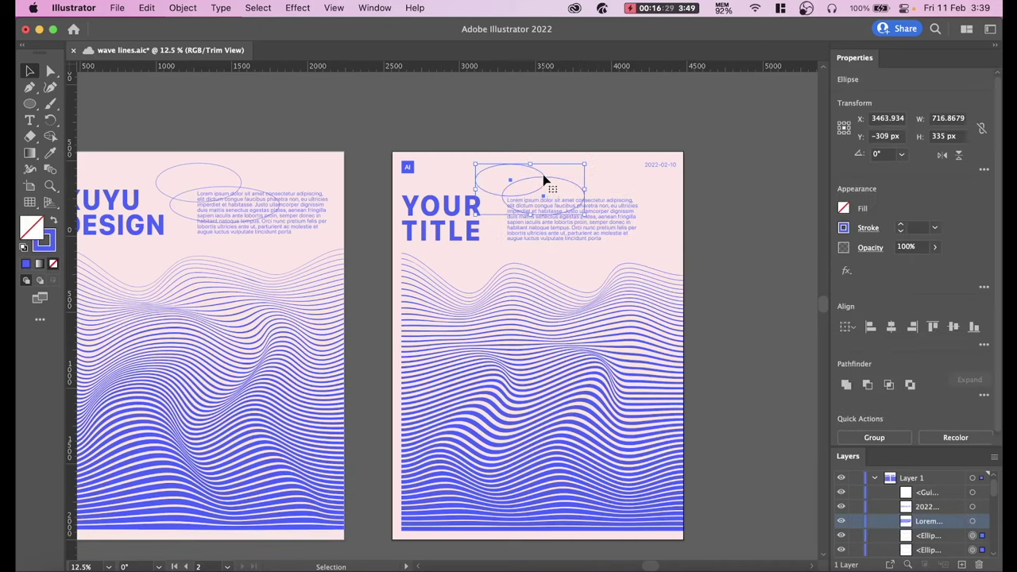
{"action": "mouse_move", "coordinate": [545, 181]}
{"action": "left_mouse_down"}
{"action": "mouse_move", "coordinate": [637, 246]}
{"action": "mouse_move", "coordinate": [631, 239]}
{"action": "left_mouse_up"}
{"action": "left_click", "coordinate": [733, 197]}
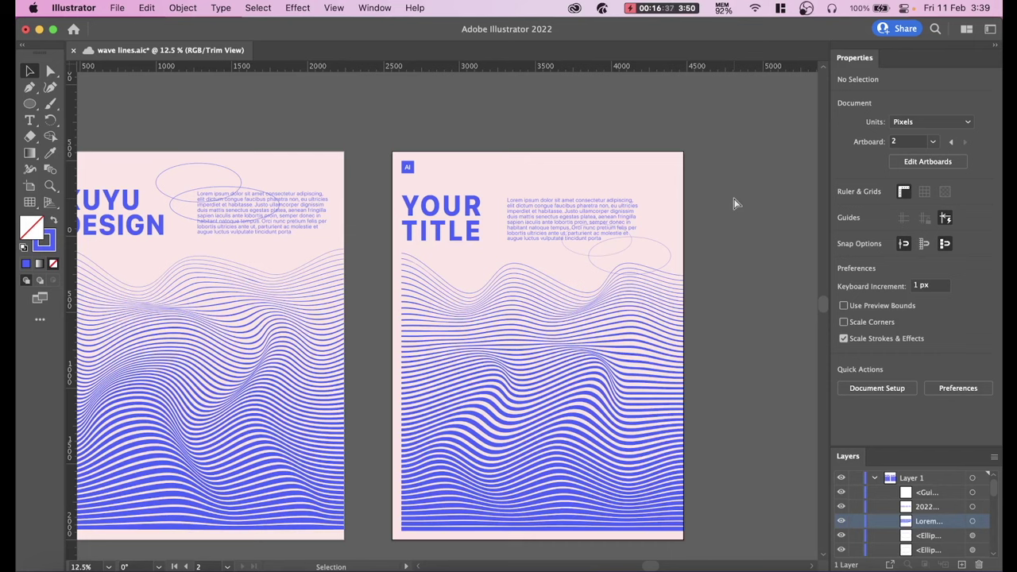
{"action": "key", "text": "super+equal"}
- Move both outline ellipses up beside the body text
{"action": "left_click_drag", "start_coordinate": [741, 215], "coordinate": [680, 288]}
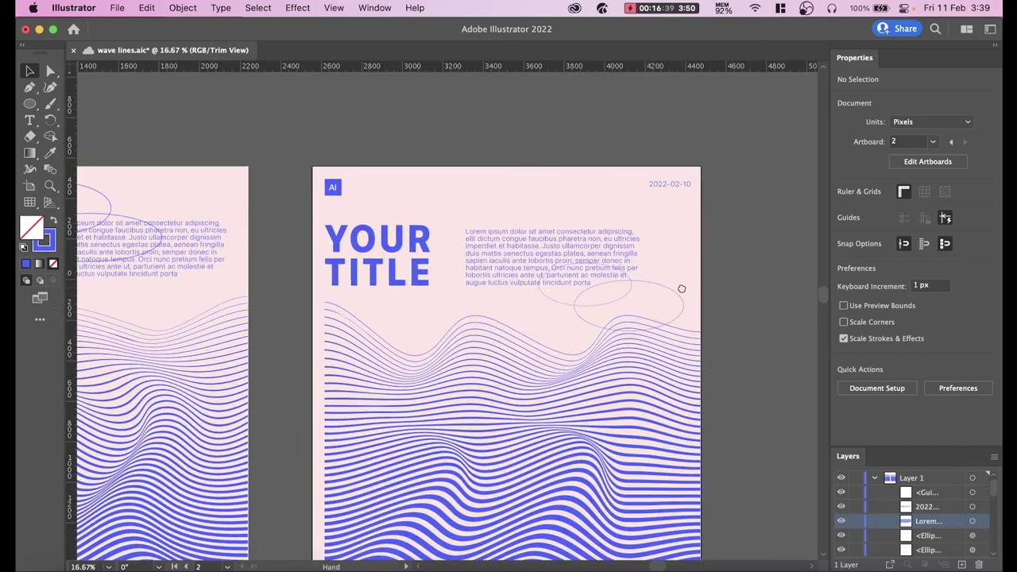
{"action": "left_click_drag", "start_coordinate": [745, 252], "coordinate": [708, 300]}
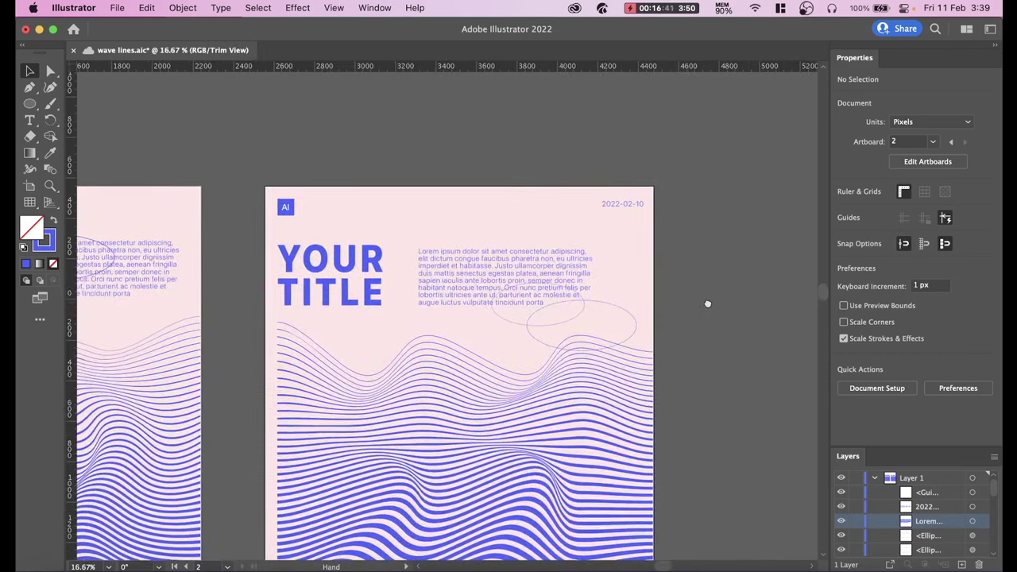
{"action": "left_click", "coordinate": [578, 323]}
{"action": "left_click", "coordinate": [625, 316], "text": "shift"}
{"action": "left_click_drag", "start_coordinate": [625, 316], "coordinate": [638, 291]}
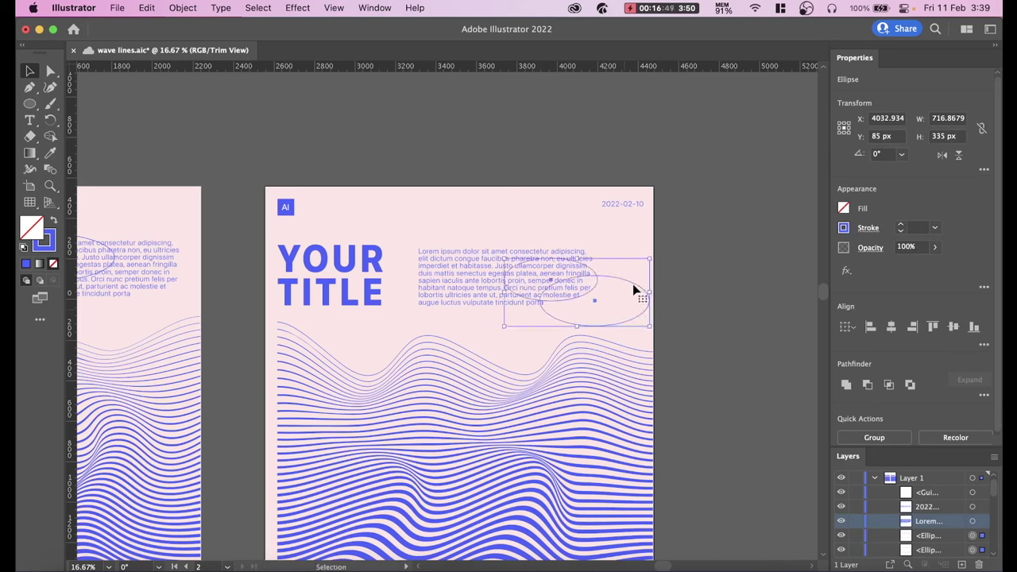
{"action": "left_click", "coordinate": [702, 256]}
- Move the thin ellipse under the middle of the body text, overlapping its lower lines
{"action": "left_click", "coordinate": [592, 271]}
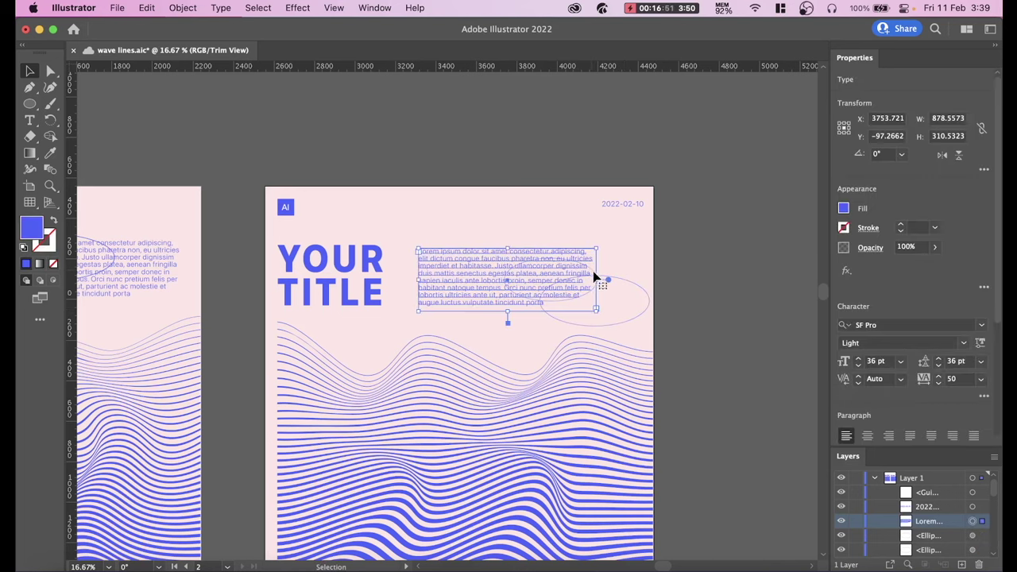
{"action": "left_click", "coordinate": [614, 280]}
{"action": "mouse_move", "coordinate": [613, 280]}
{"action": "left_mouse_down"}
{"action": "mouse_move", "coordinate": [511, 223]}
{"action": "mouse_move", "coordinate": [505, 233]}
{"action": "mouse_move", "coordinate": [476, 232]}
{"action": "mouse_move", "coordinate": [484, 254]}
{"action": "mouse_move", "coordinate": [522, 281]}
{"action": "left_mouse_up"}
{"action": "left_click", "coordinate": [688, 270]}
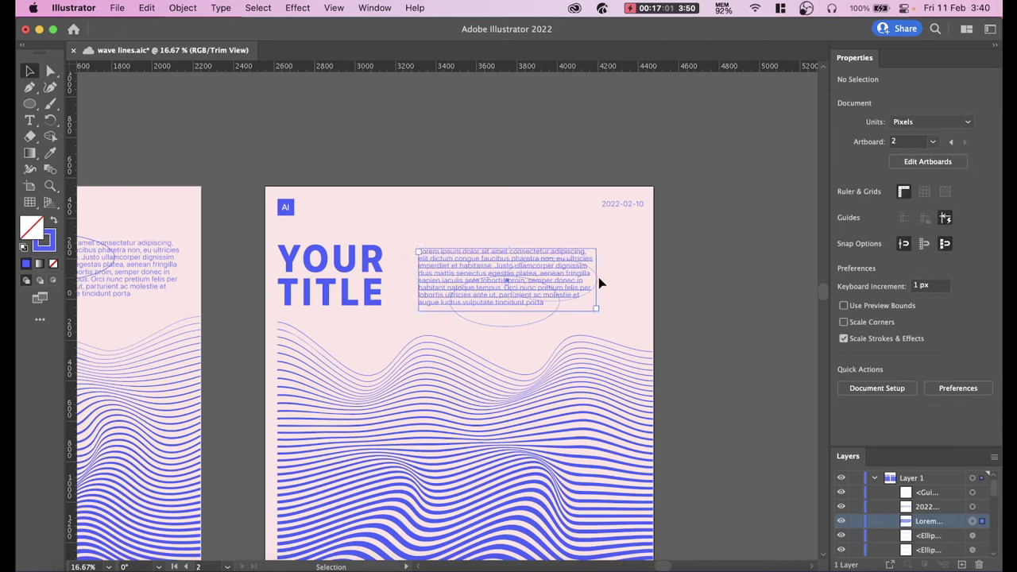
{"action": "left_click", "coordinate": [600, 283]}
{"action": "left_click", "coordinate": [672, 290]}
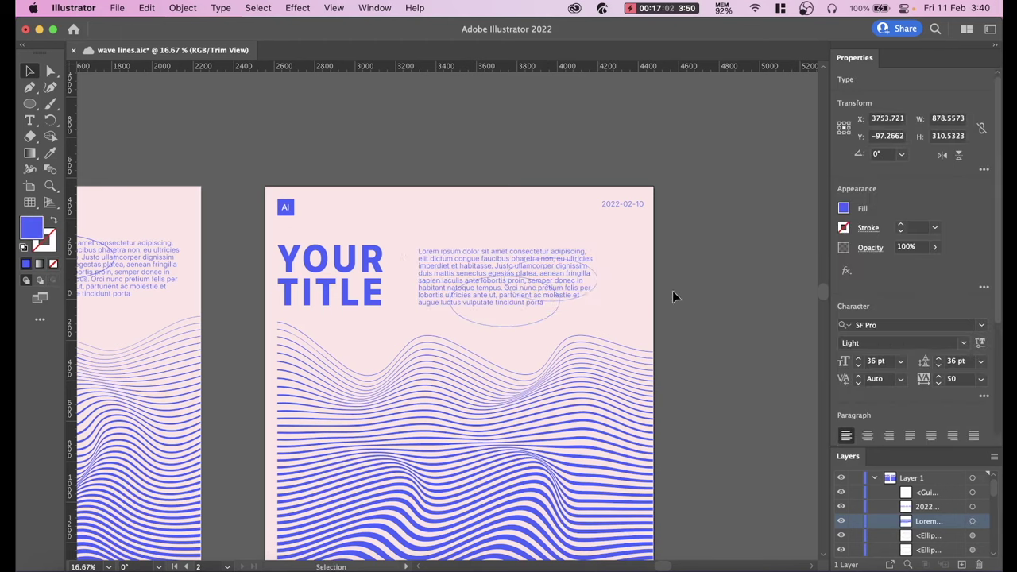
{"action": "left_click", "coordinate": [591, 299]}
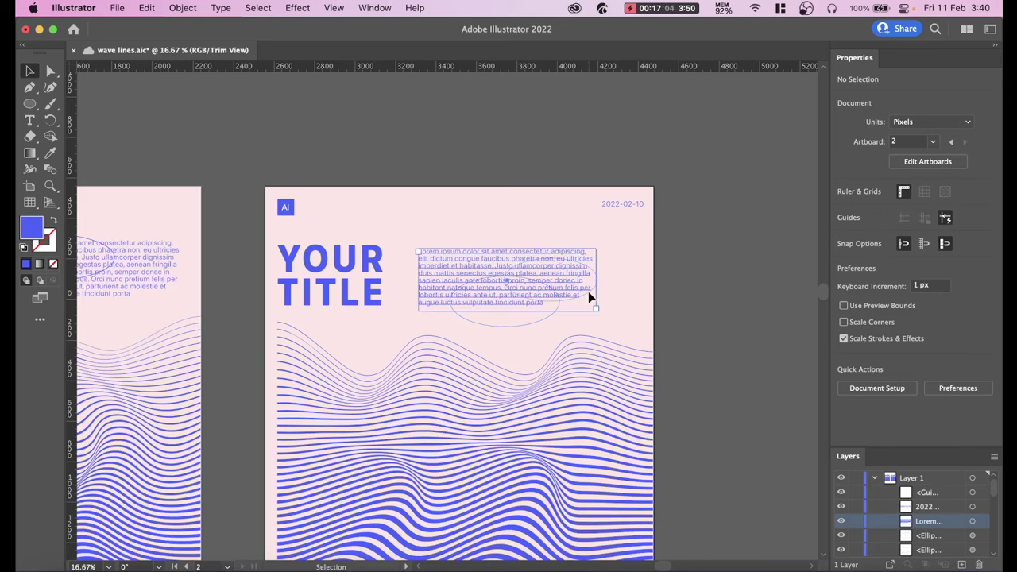
{"action": "left_click", "coordinate": [665, 295]}
{"action": "key", "text": "ctrl+minus"}
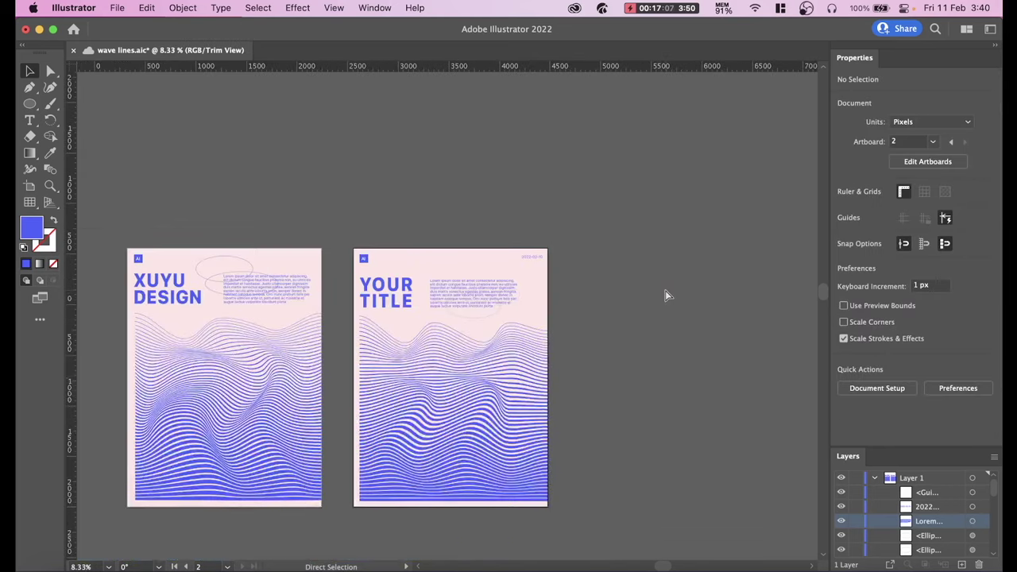
- Undo the last two ellipse moves, recentre the posters, and stop the OBS recording
{"action": "key", "text": "ctrl+z"}
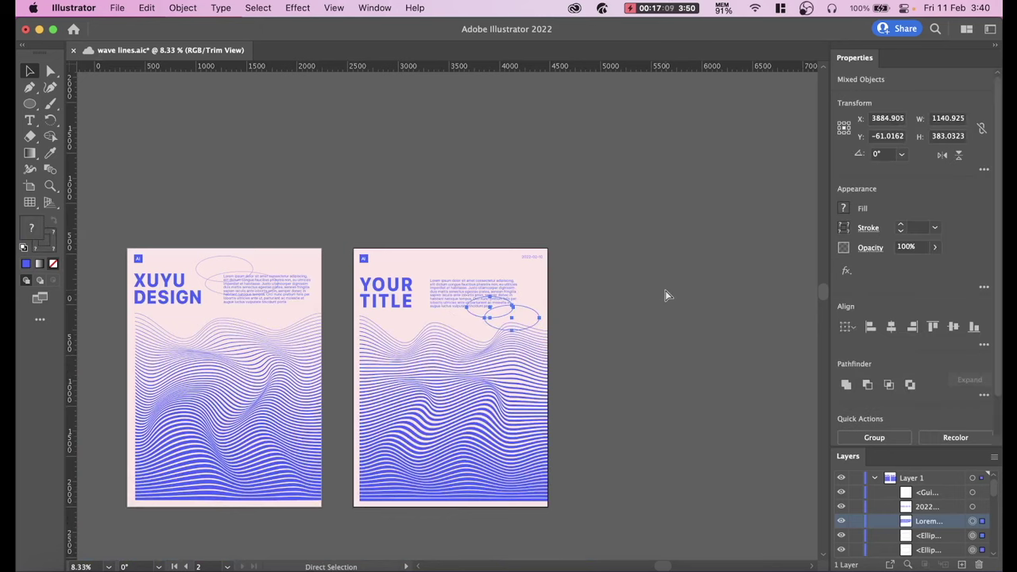
{"action": "key", "text": "ctrl+z"}
{"action": "left_click", "coordinate": [665, 295]}
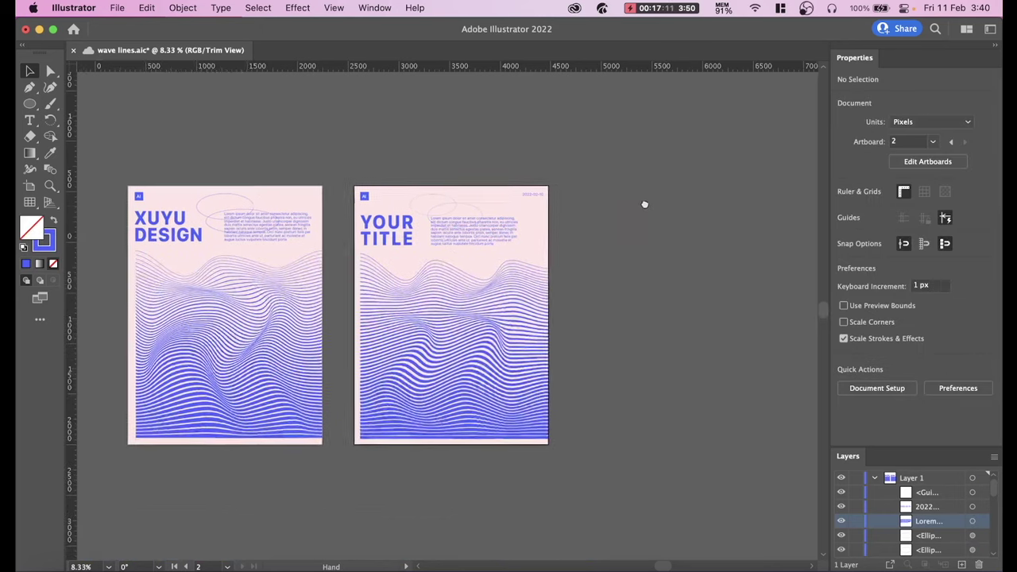
{"action": "left_click_drag", "start_coordinate": [640, 270], "coordinate": [693, 268]}
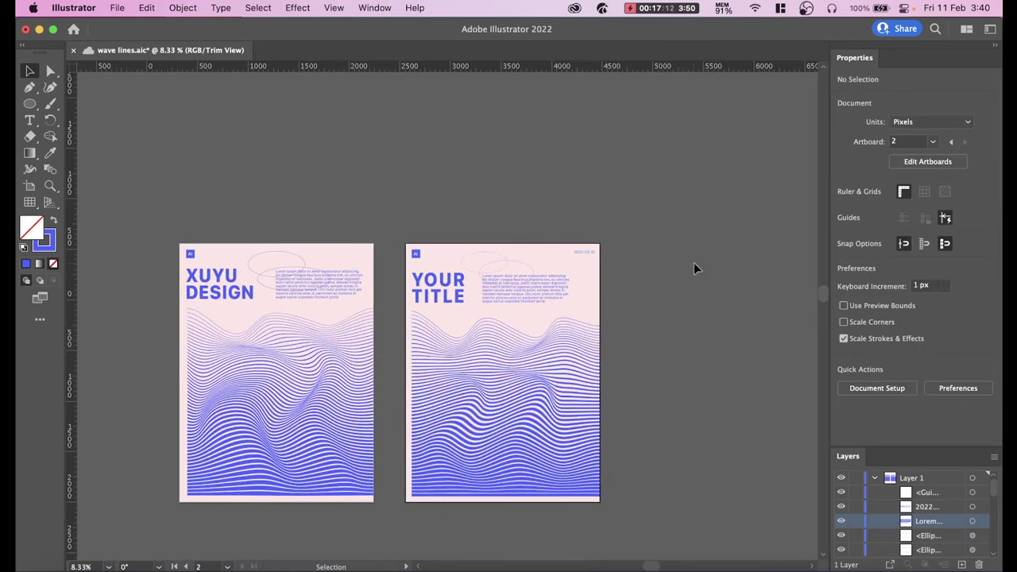
{"action": "left_click", "coordinate": [805, 9]}
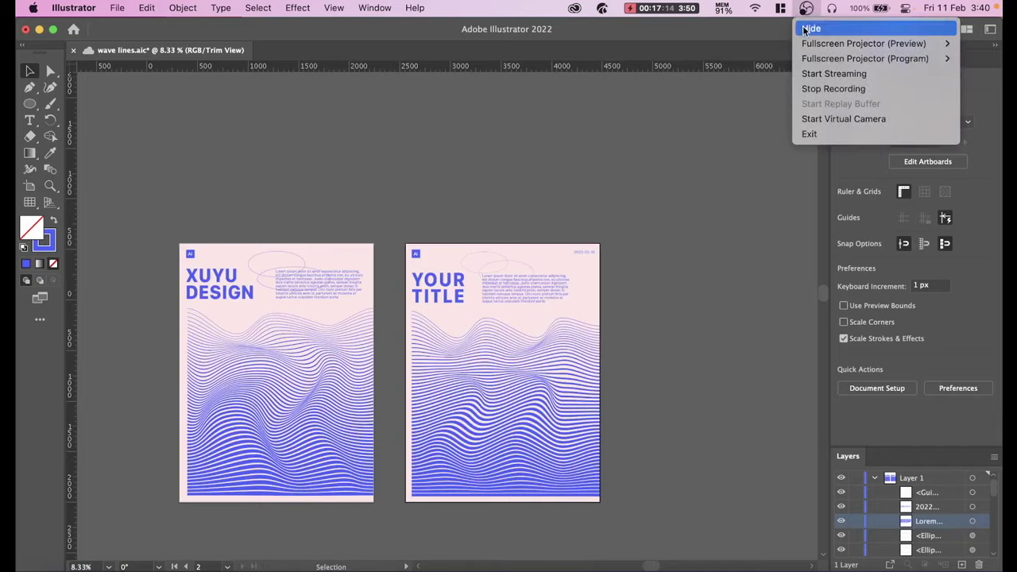
{"action": "left_click", "coordinate": [799, 94]}
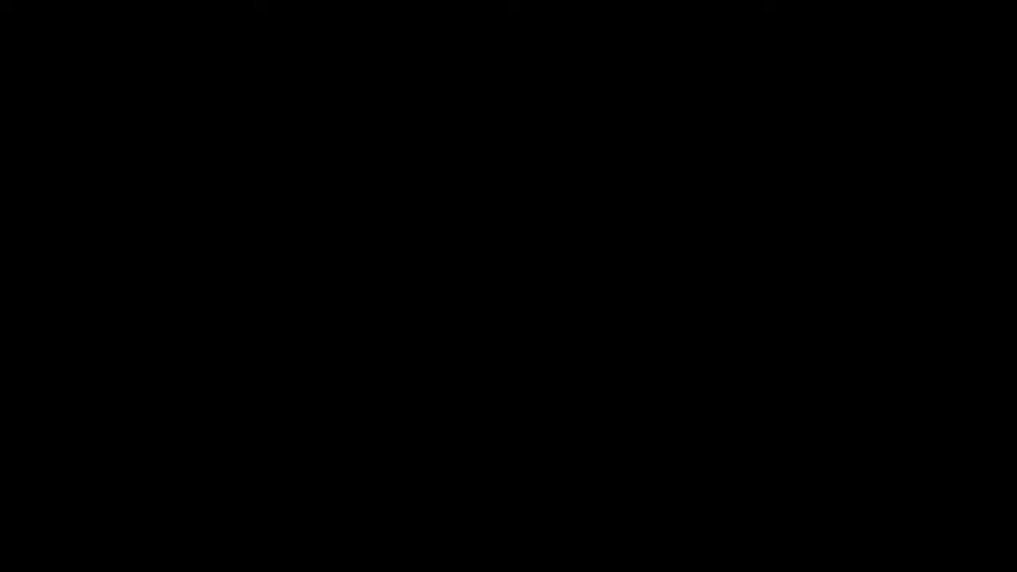